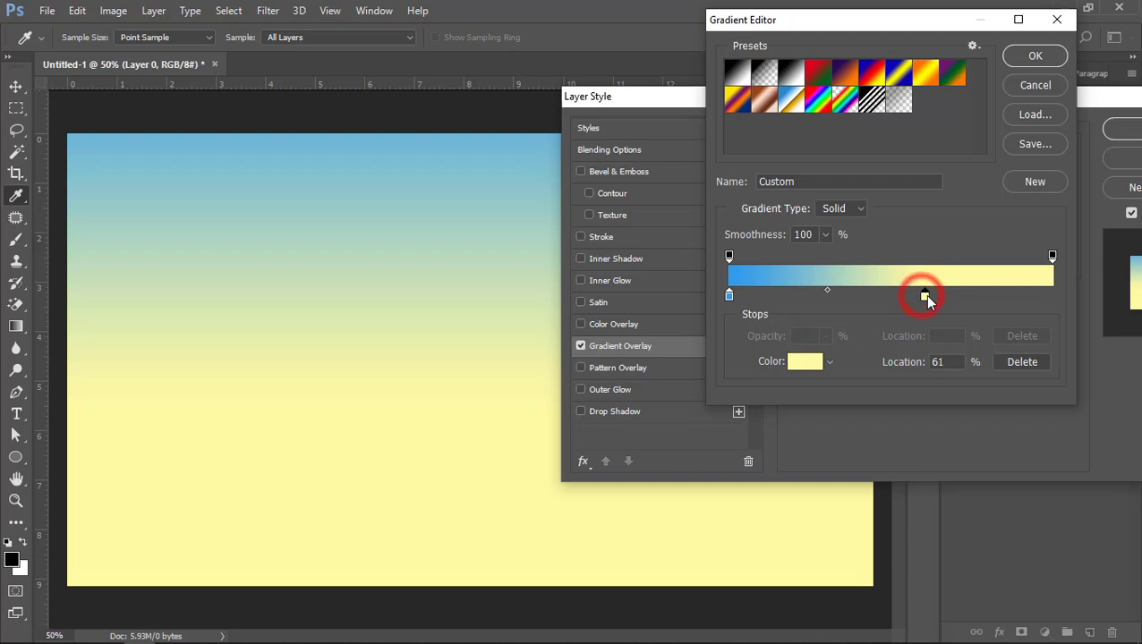
Change the yellow gradient stop at 61% to a paler cream yellow.
{"action": "double_click", "coordinate": [928, 296]}
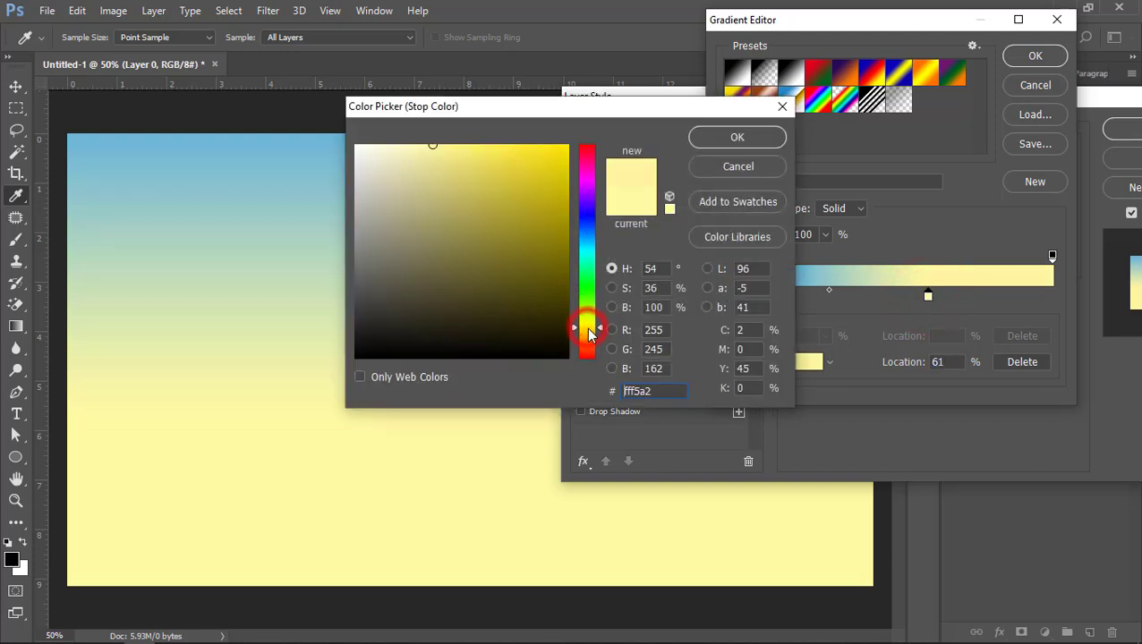
{"action": "left_click", "coordinate": [416, 147]}
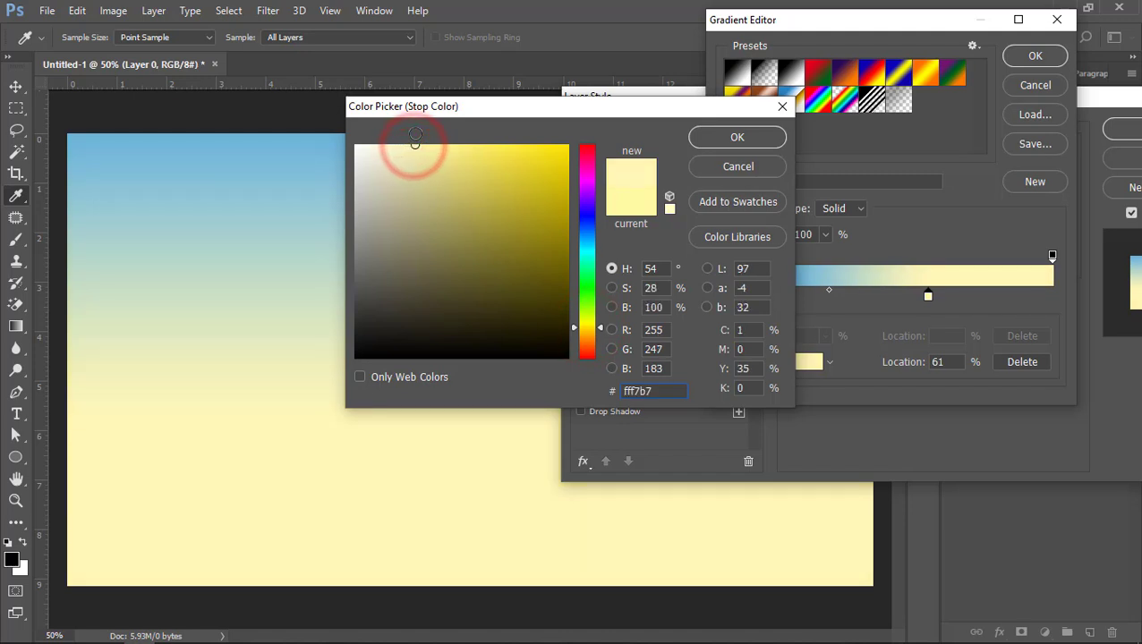
{"action": "left_click_drag", "start_coordinate": [412, 143], "coordinate": [412, 143]}
{"action": "left_click", "coordinate": [702, 136]}
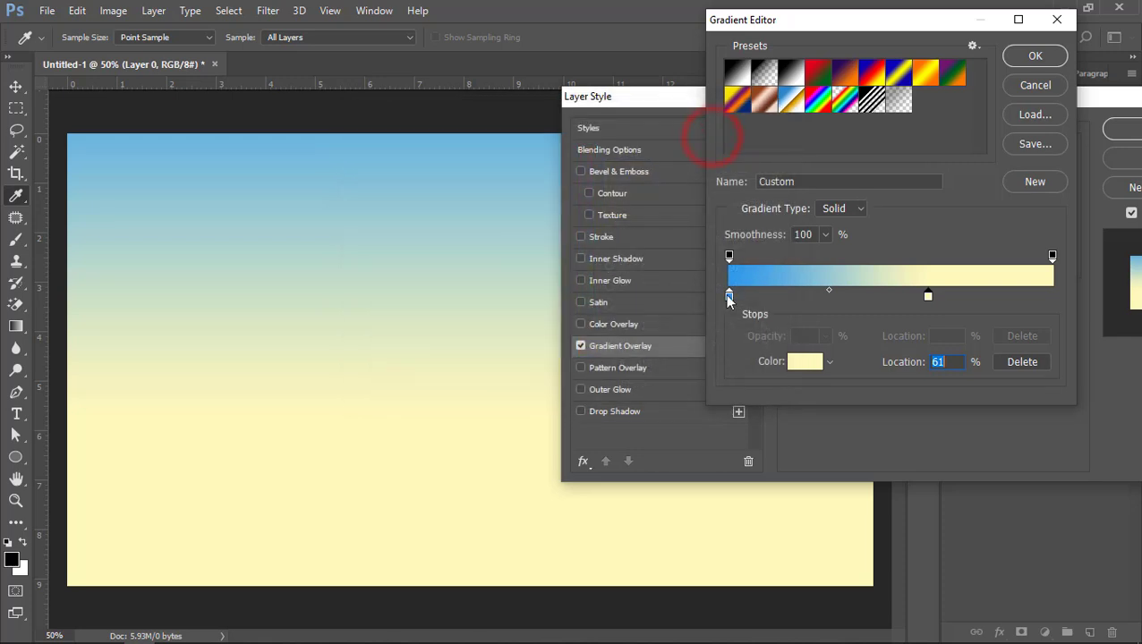
Change the blue gradient stop to the brighter sky blue 18b6ff.
{"action": "double_click", "coordinate": [728, 295]}
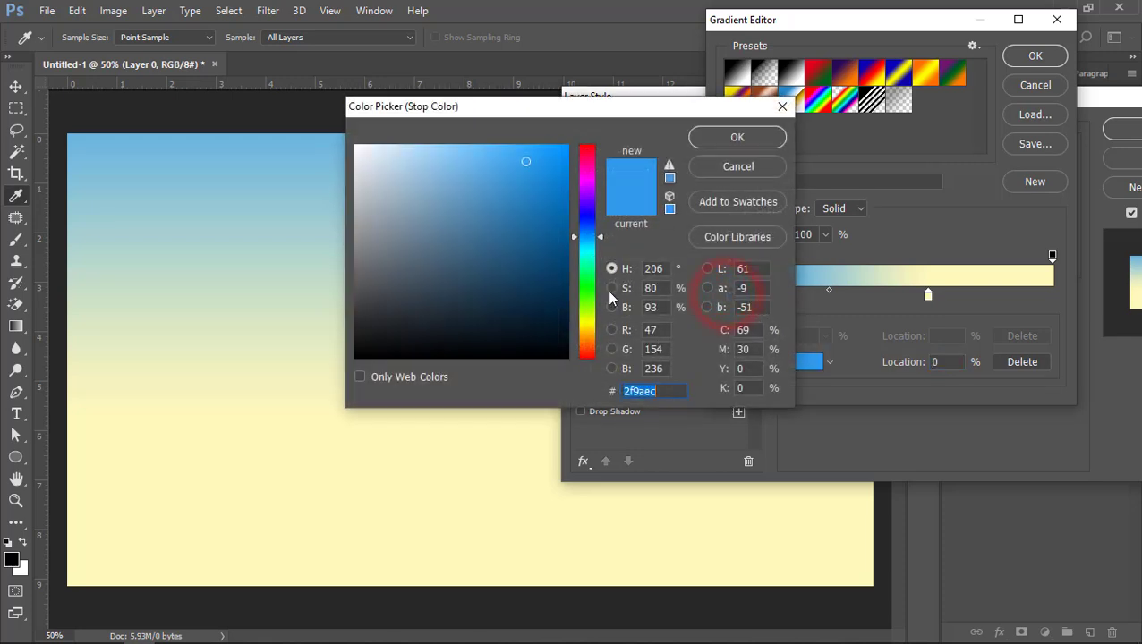
{"action": "left_click", "coordinate": [590, 241]}
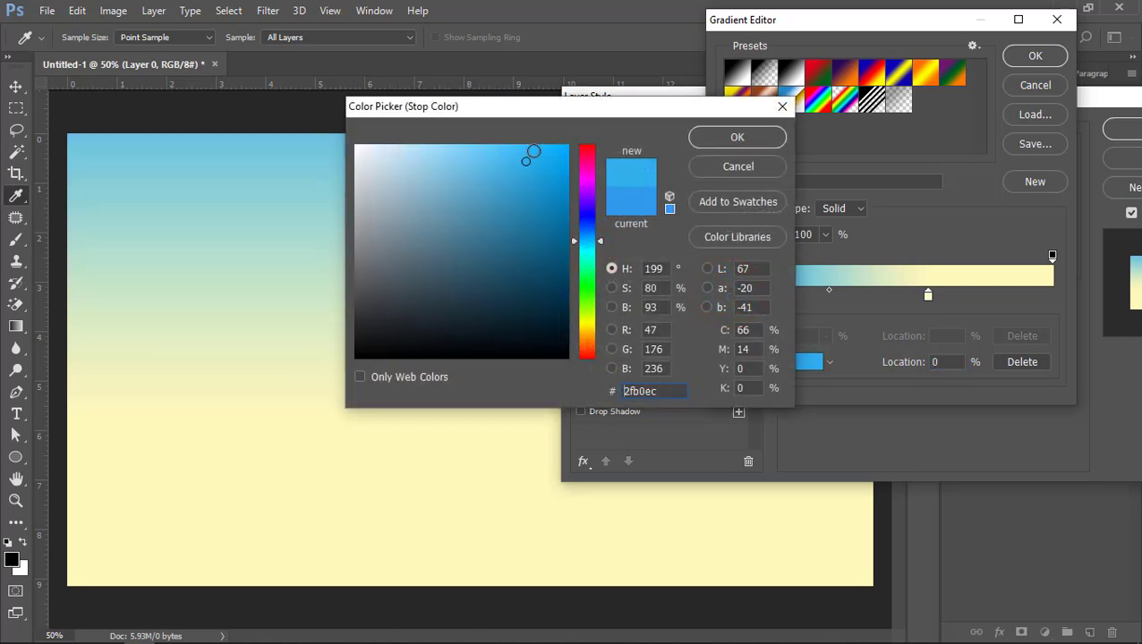
{"action": "left_click", "coordinate": [535, 145]}
{"action": "left_click", "coordinate": [548, 145]}
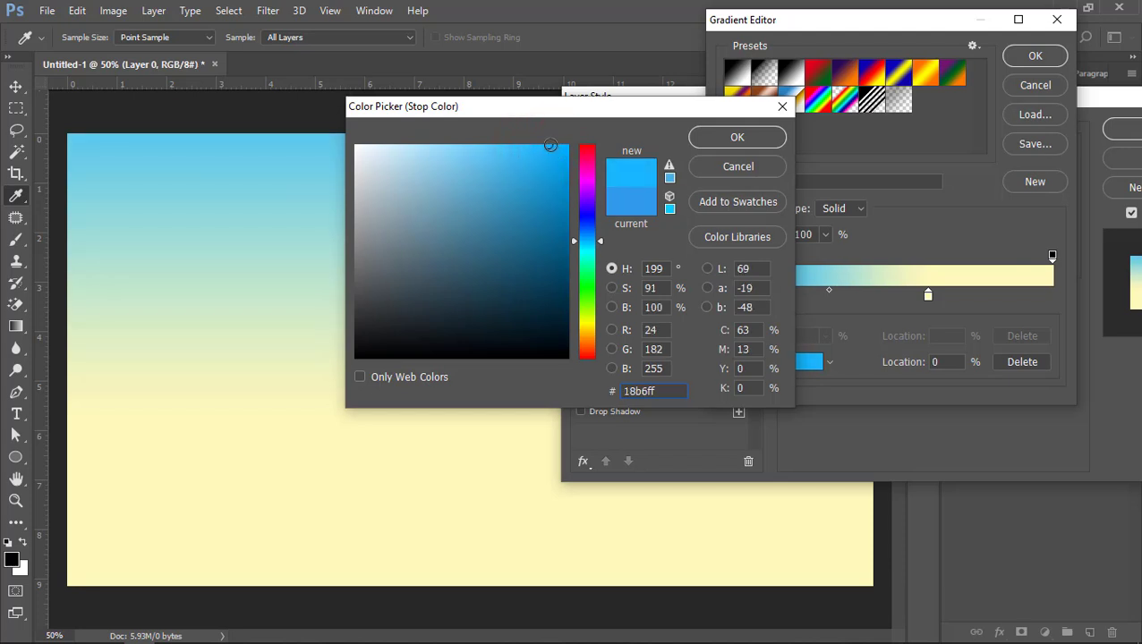
{"action": "left_click", "coordinate": [727, 139]}
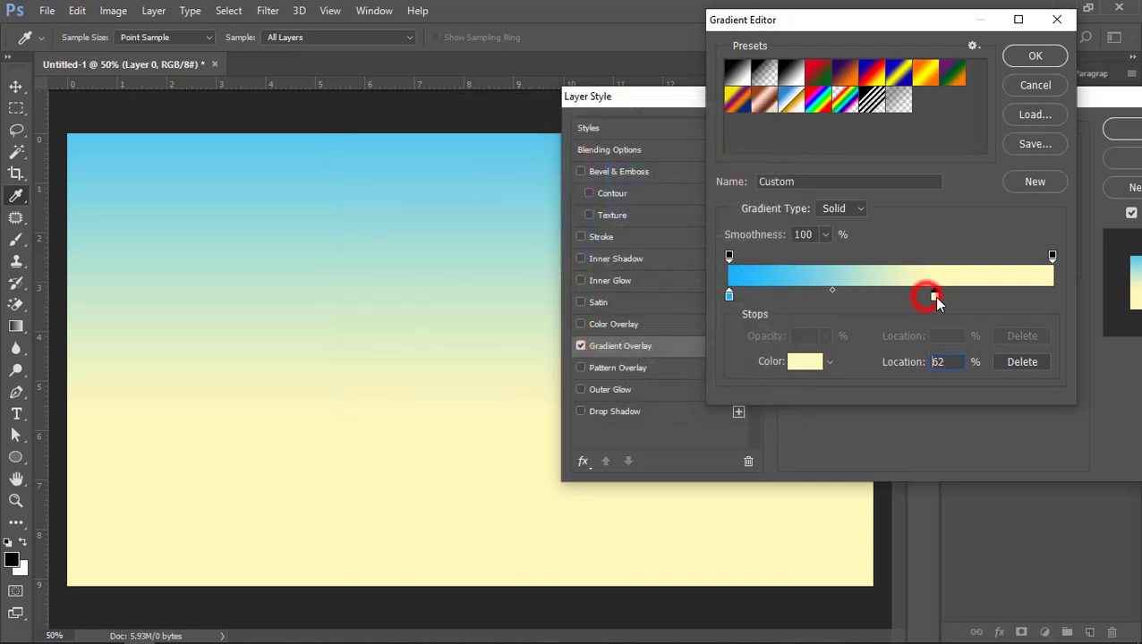
Shift the cream stop slightly further from the blue, set the blue stop's location to 2%, and apply the gradient overlay.
{"action": "left_click_drag", "start_coordinate": [936, 304], "coordinate": [940, 303]}
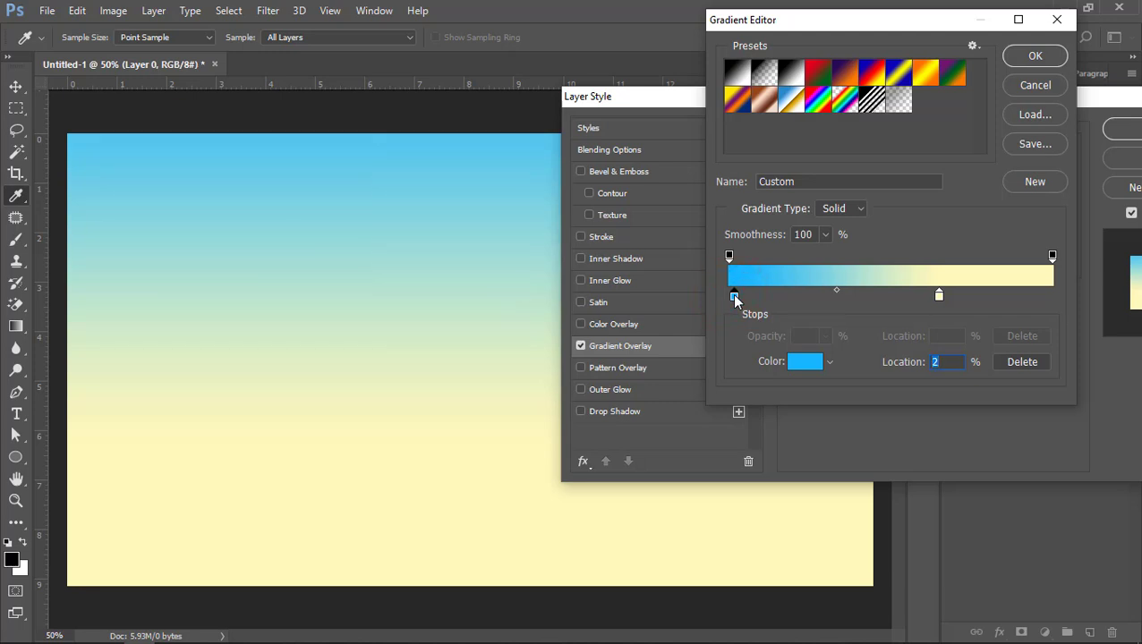
{"action": "left_click", "coordinate": [1027, 60]}
{"action": "left_click_drag", "start_coordinate": [928, 97], "coordinate": [859, 97]}
{"action": "left_click", "coordinate": [1045, 125]}
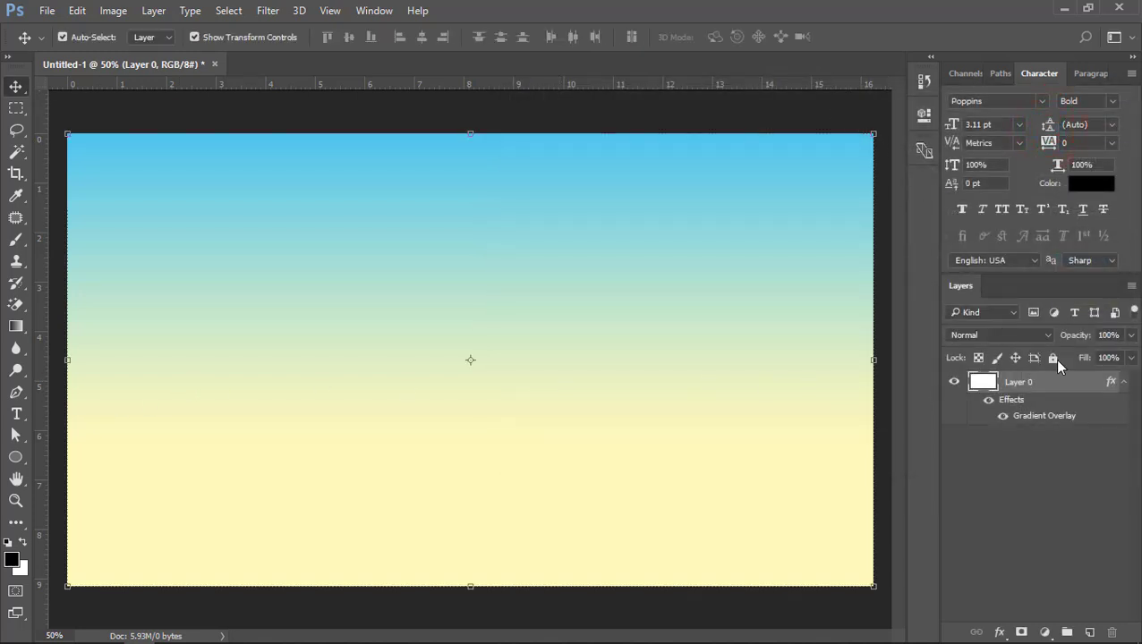
Lock Layer 0 and draw a closed wavy hill with the Pen tool across the canvas bottom, about 1938 px wide and 425 px high.
{"action": "scroll", "coordinate": [306, 349], "scroll_direction": "down", "scroll_amount": 1}
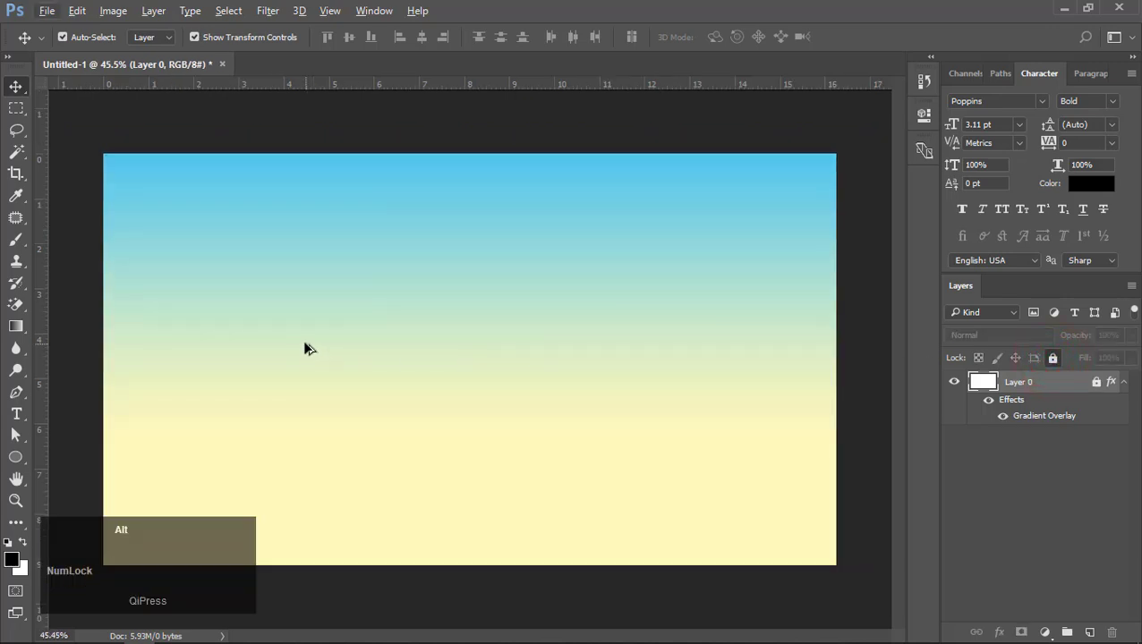
{"action": "left_click", "coordinate": [14, 395]}
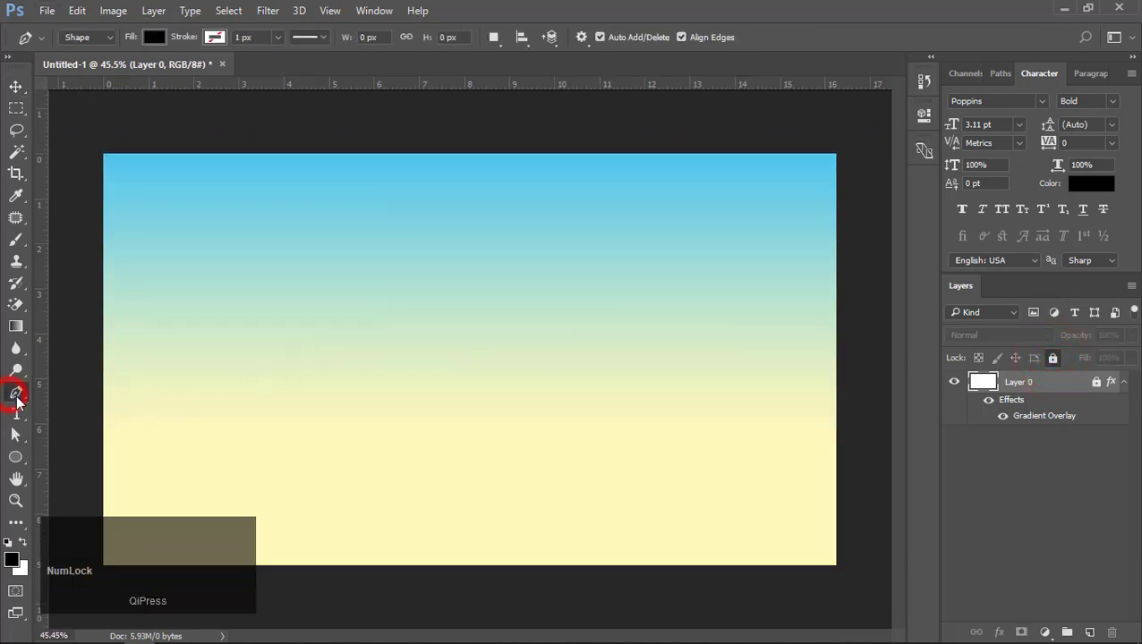
{"action": "left_click", "coordinate": [102, 440]}
{"action": "left_click_drag", "start_coordinate": [416, 454], "coordinate": [601, 549]}
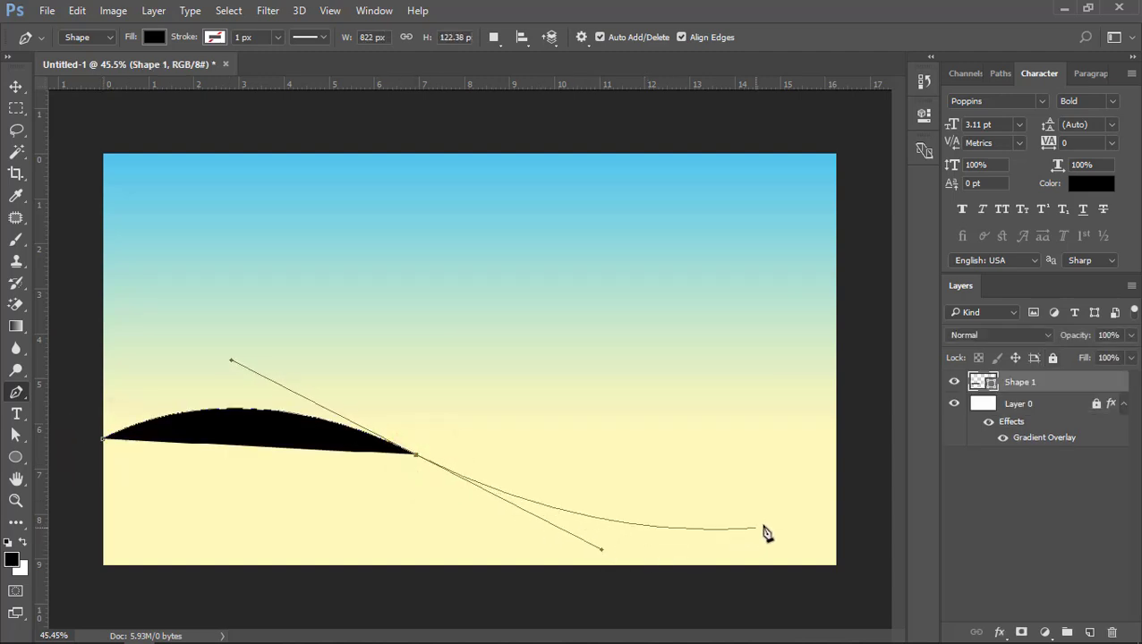
{"action": "left_click", "coordinate": [834, 506]}
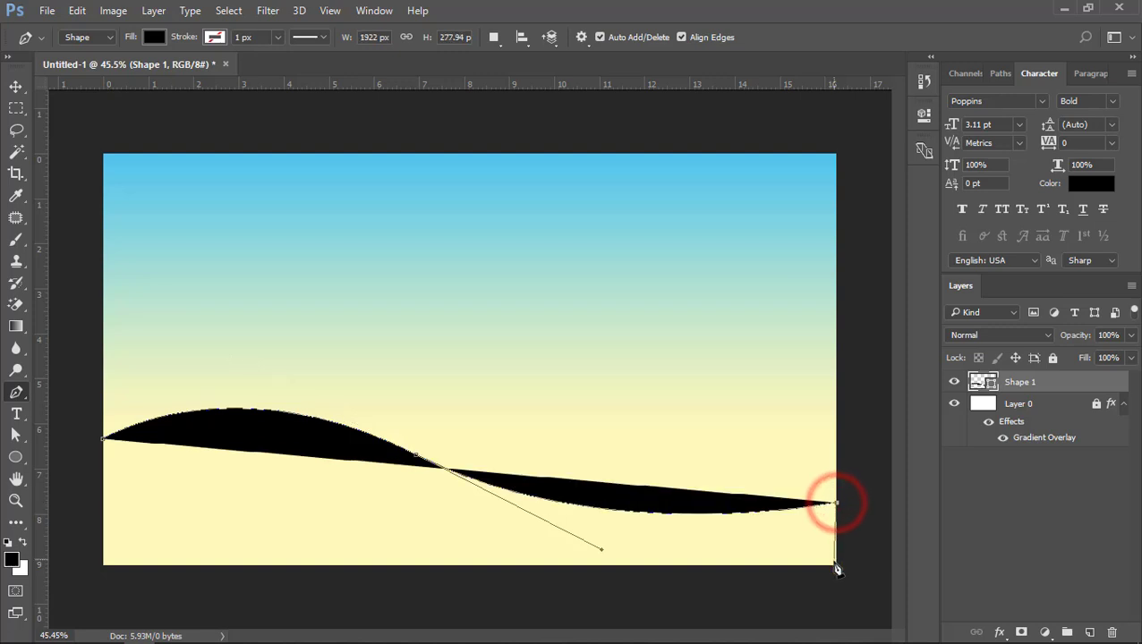
{"action": "left_click", "coordinate": [837, 568]}
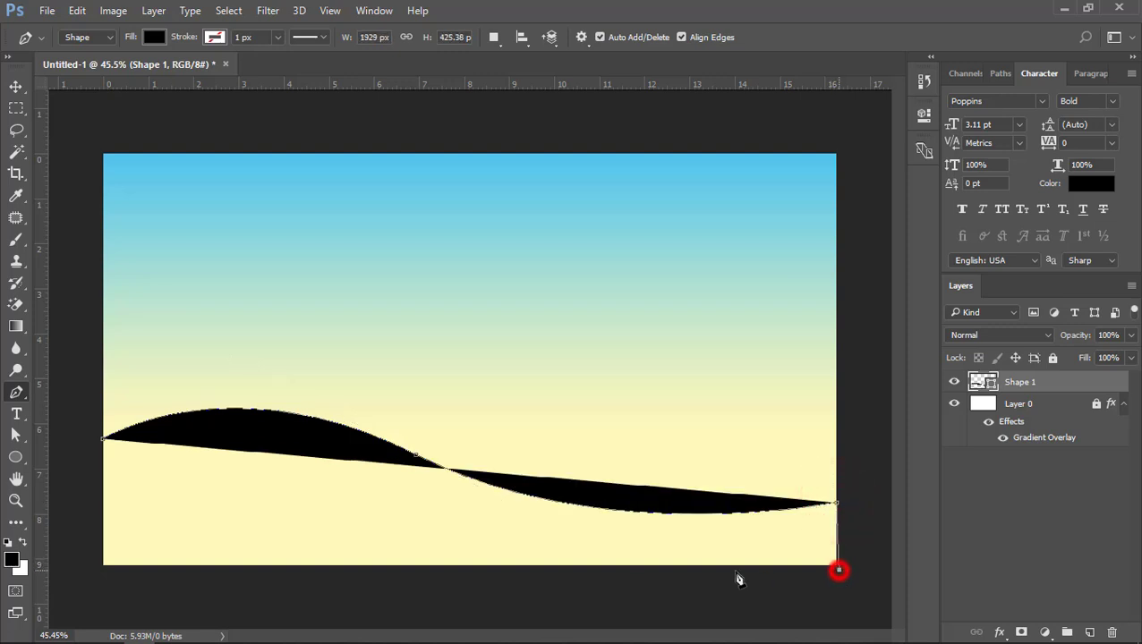
{"action": "left_click", "coordinate": [99, 569]}
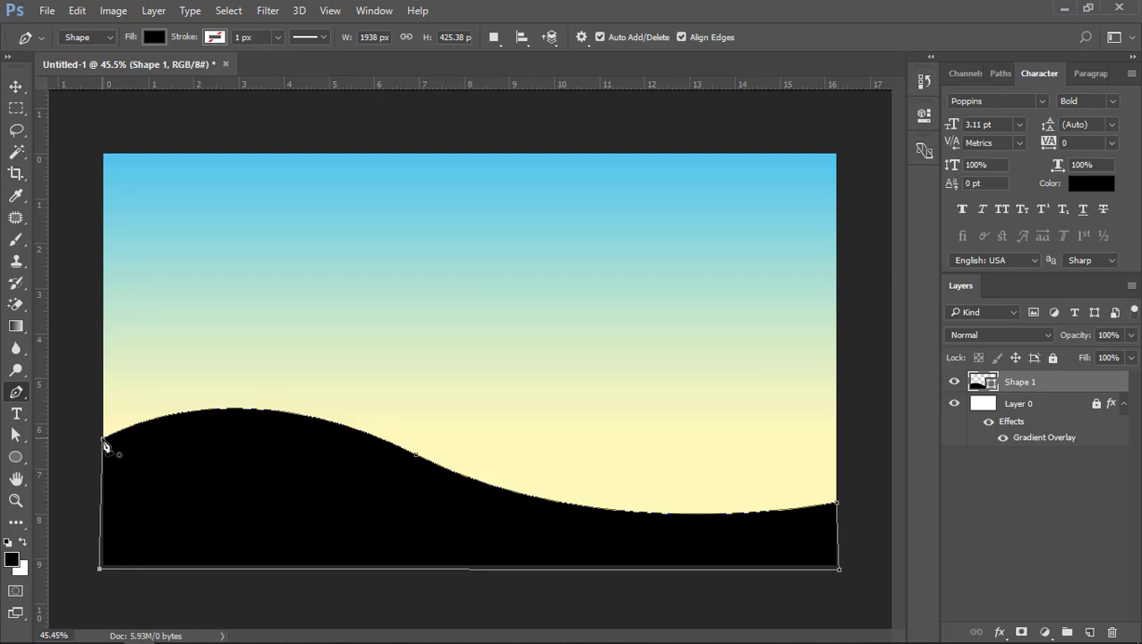
{"action": "left_click", "coordinate": [15, 86]}
{"action": "left_click", "coordinate": [97, 103]}
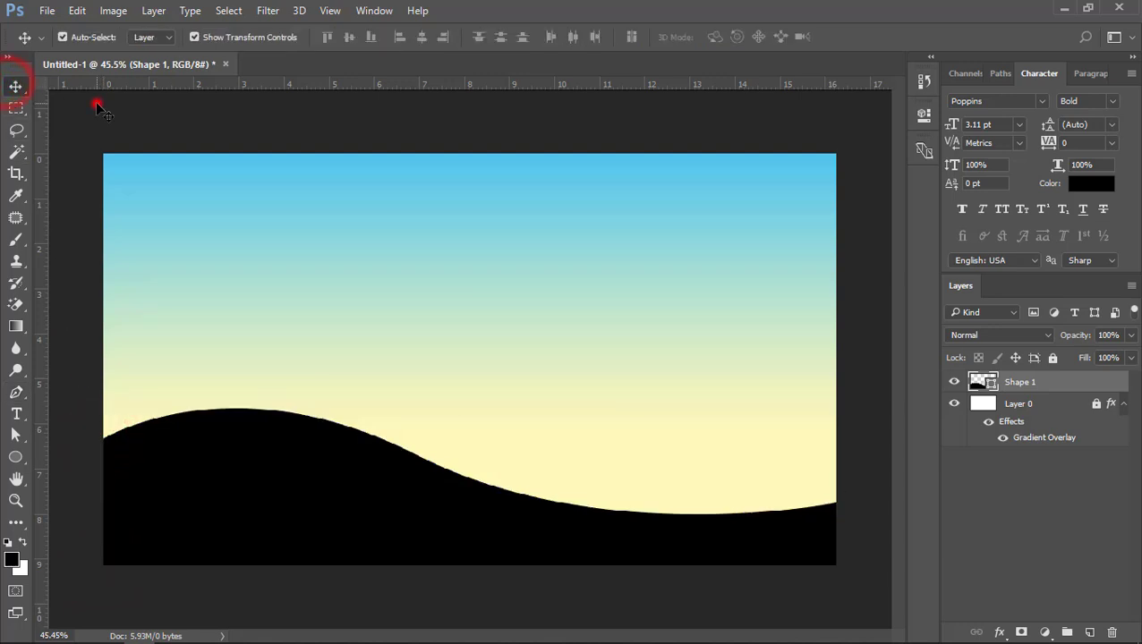
Recolour the black hill shape to green 659f1a and reduce its height to about 87%, keeping its base in place.
{"action": "left_click", "coordinate": [263, 443]}
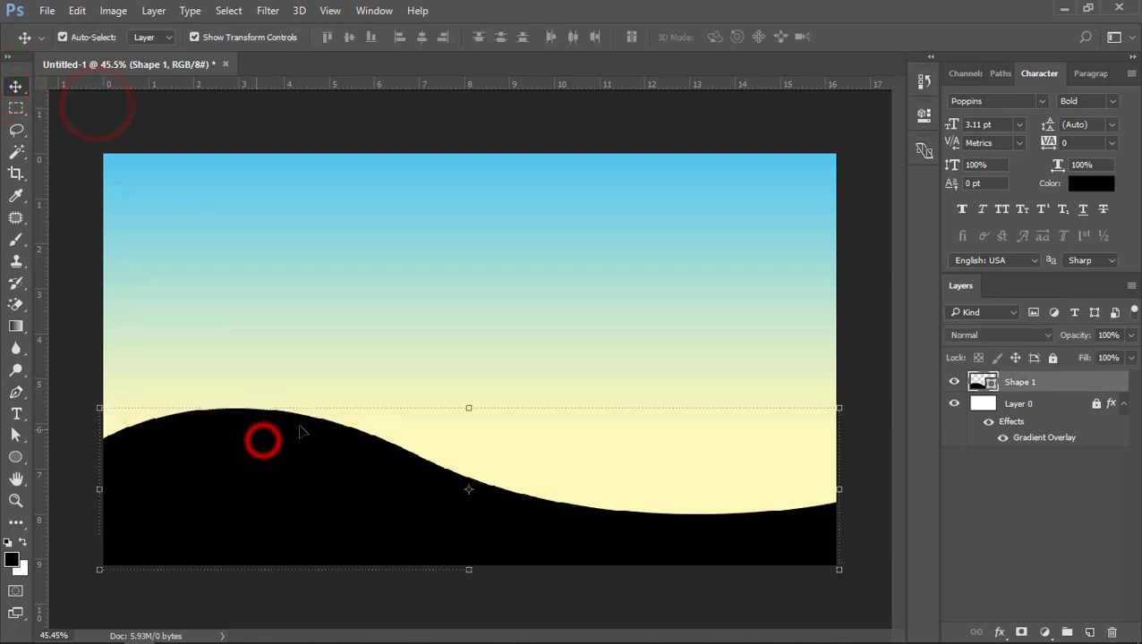
{"action": "double_click", "coordinate": [985, 382]}
{"action": "left_click", "coordinate": [583, 308]}
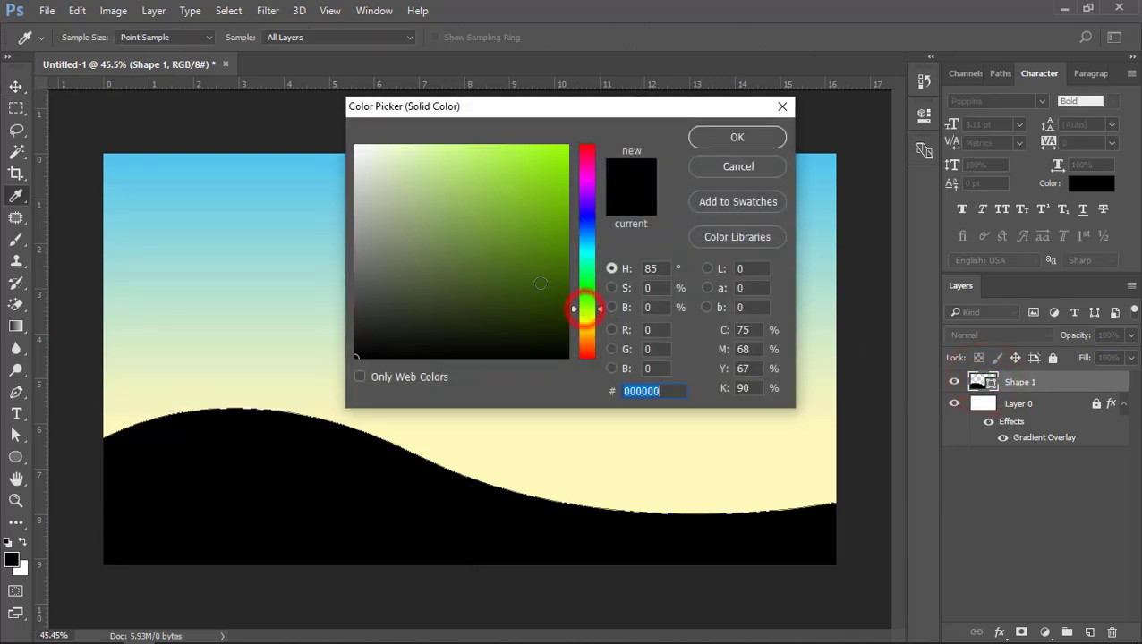
{"action": "left_click", "coordinate": [505, 223]}
{"action": "left_click", "coordinate": [521, 215]}
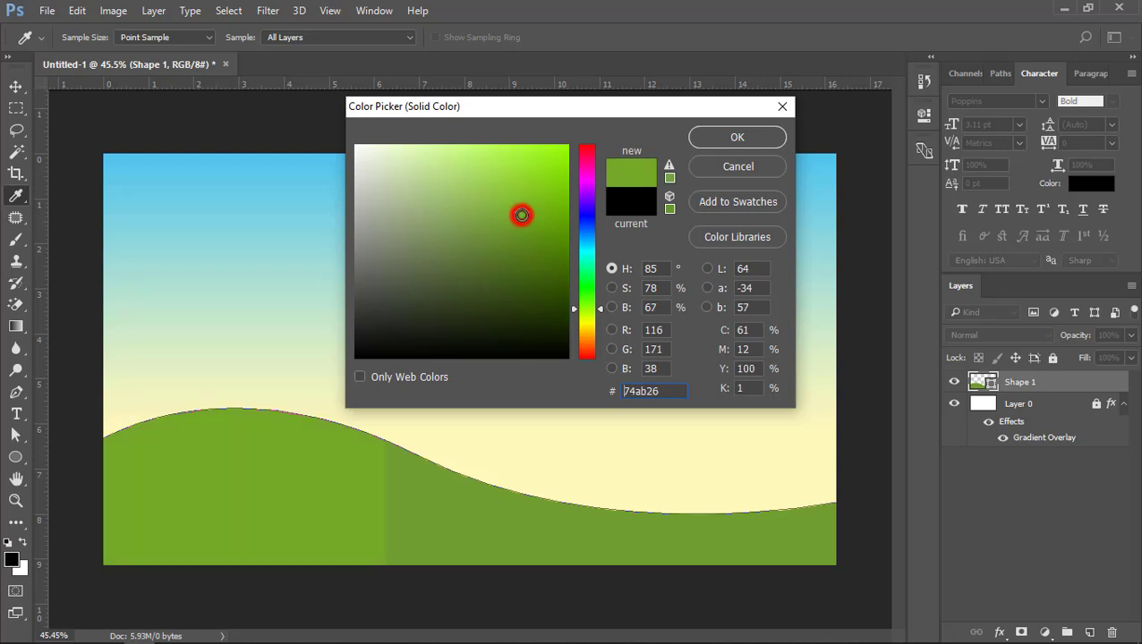
{"action": "left_click", "coordinate": [527, 218]}
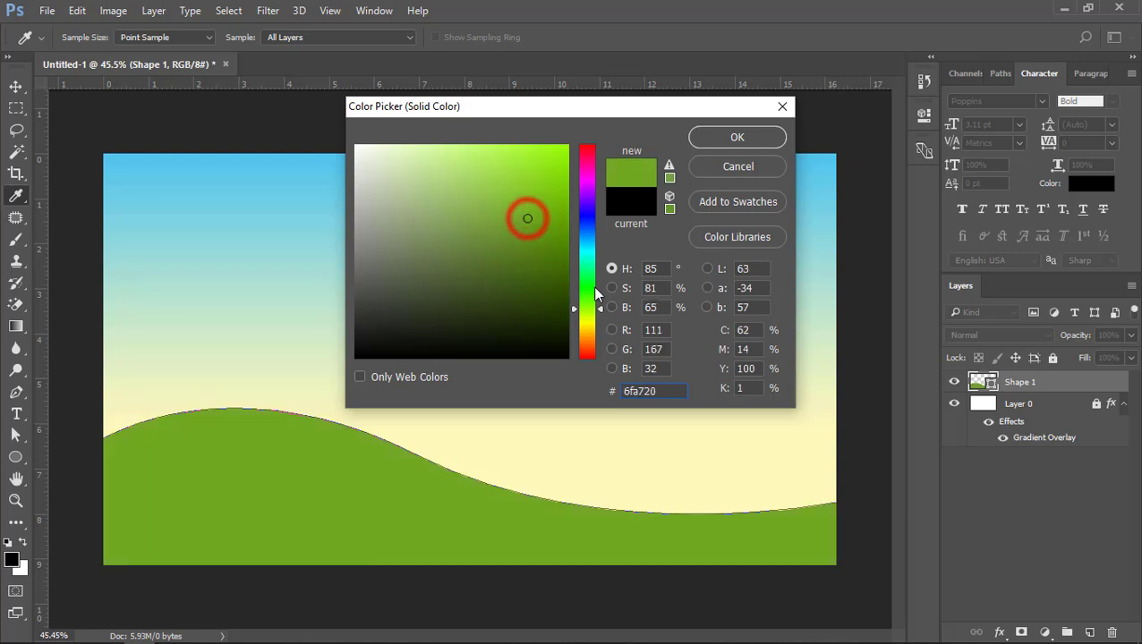
{"action": "left_click", "coordinate": [586, 306]}
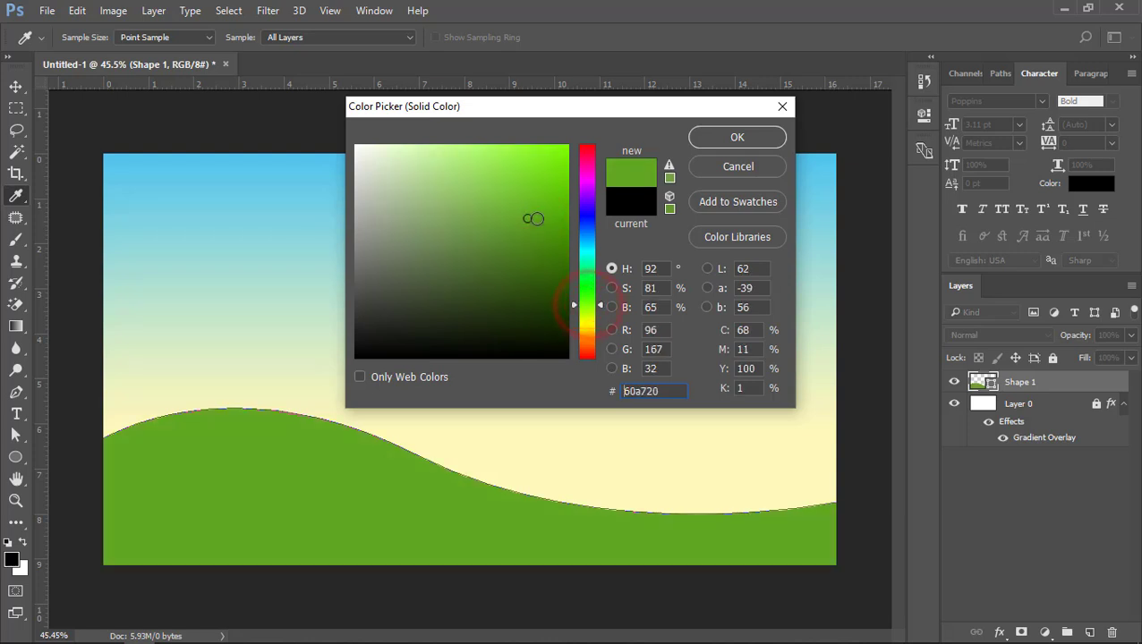
{"action": "left_click", "coordinate": [532, 222]}
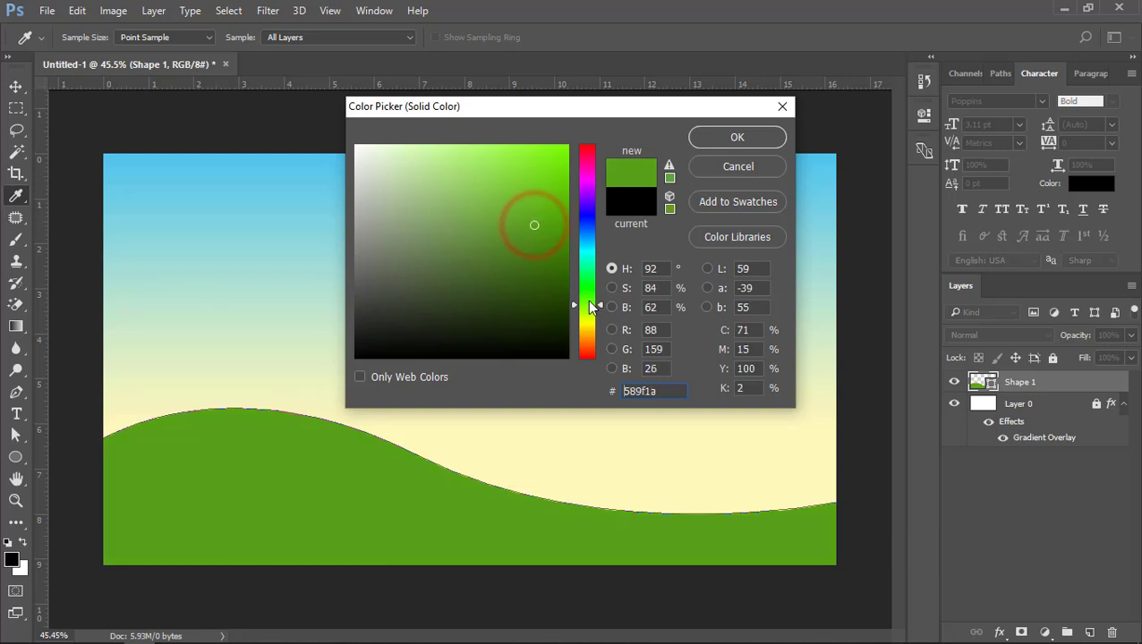
{"action": "left_click_drag", "start_coordinate": [589, 311], "coordinate": [588, 314]}
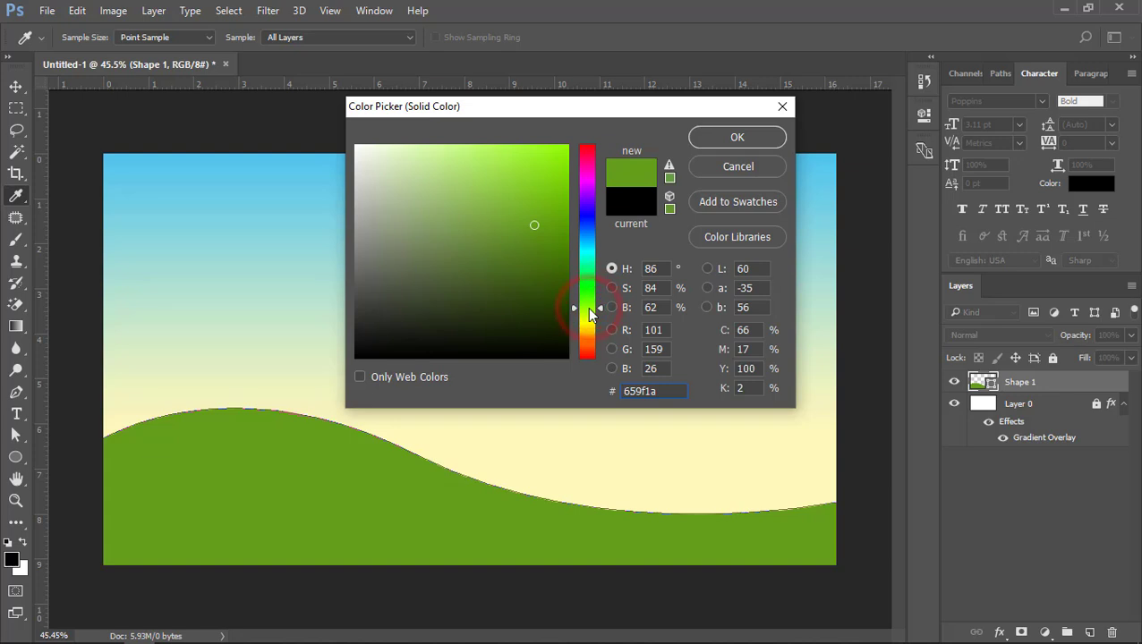
{"action": "left_click", "coordinate": [707, 140]}
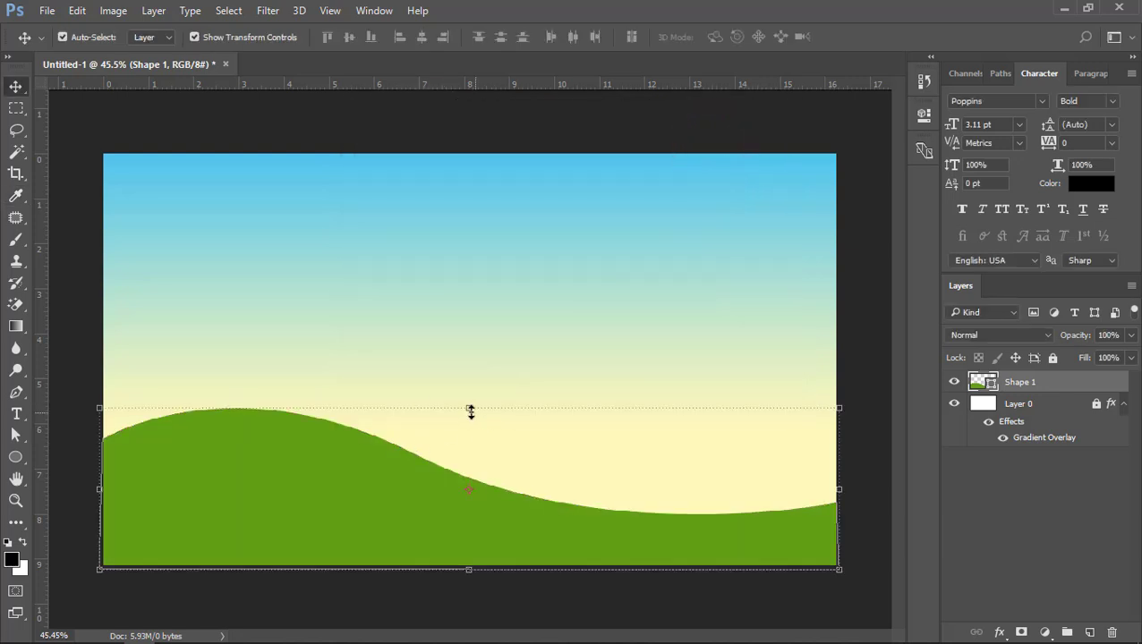
{"action": "left_click_drag", "start_coordinate": [470, 410], "coordinate": [468, 429]}
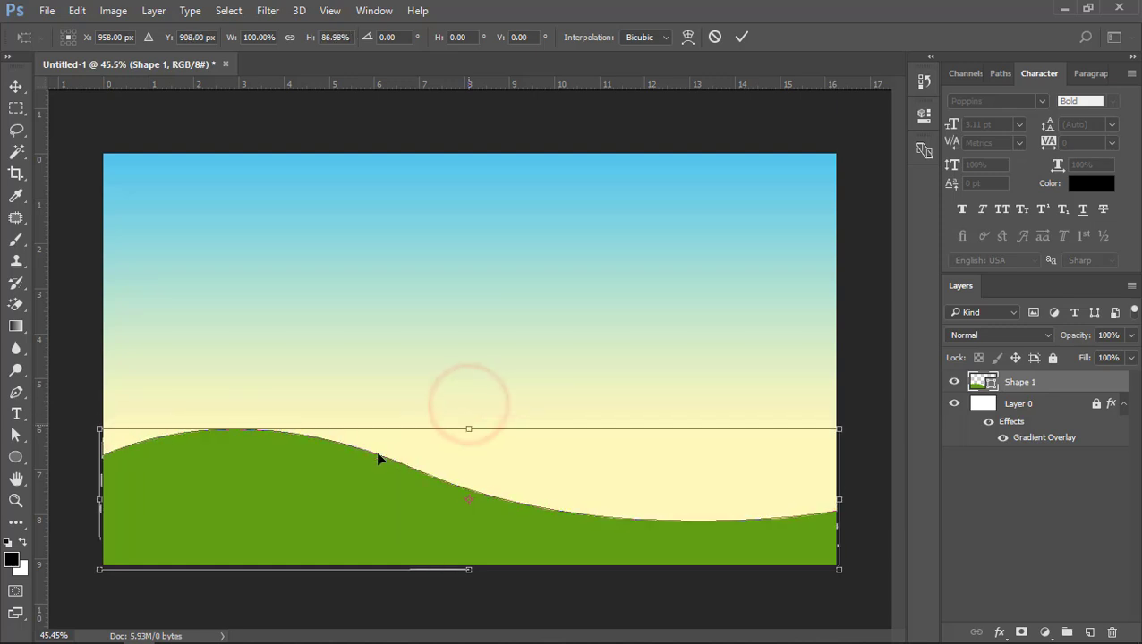
{"action": "double_click", "coordinate": [367, 458]}
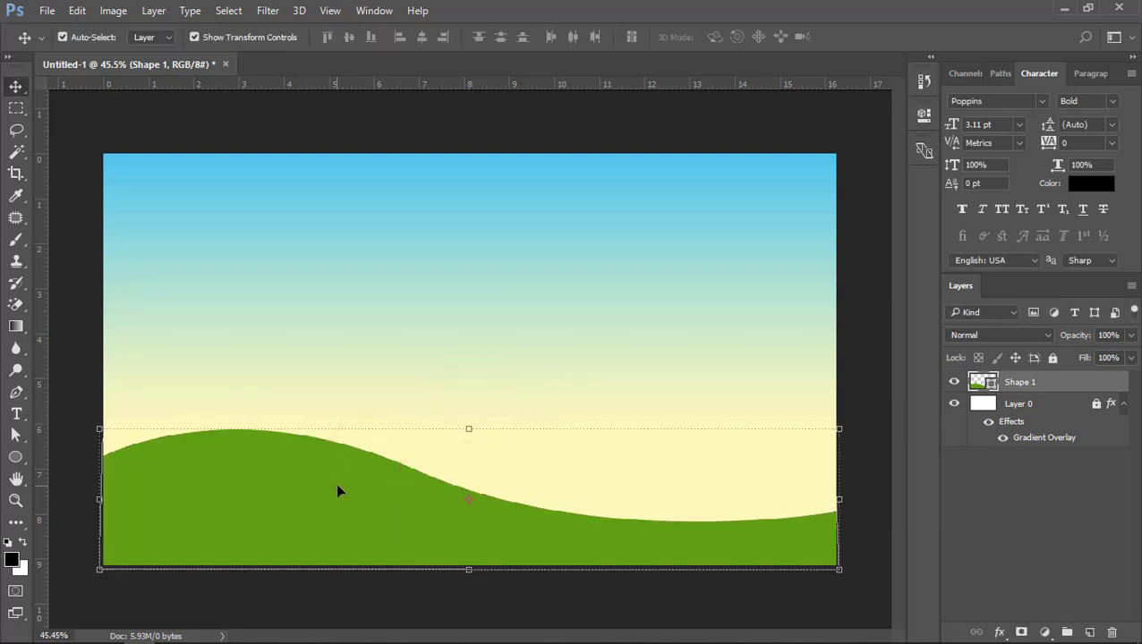
Duplicate the green hill, flip the copy horizontally, and place it along the canvas bottom over the original.
{"action": "left_click_drag", "start_coordinate": [336, 484], "coordinate": [421, 395], "text": "alt"}
{"action": "left_click_drag", "start_coordinate": [556, 344], "coordinate": [555, 346]}
{"action": "right_click", "coordinate": [441, 391]}
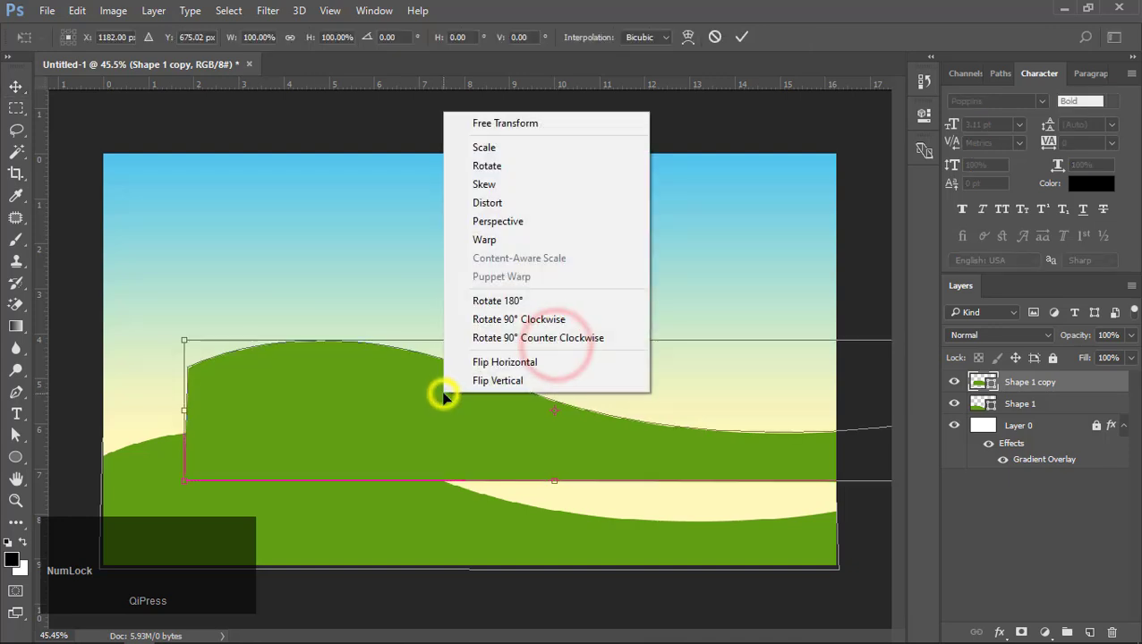
{"action": "left_click", "coordinate": [479, 363]}
{"action": "left_click_drag", "start_coordinate": [624, 436], "coordinate": [548, 525]}
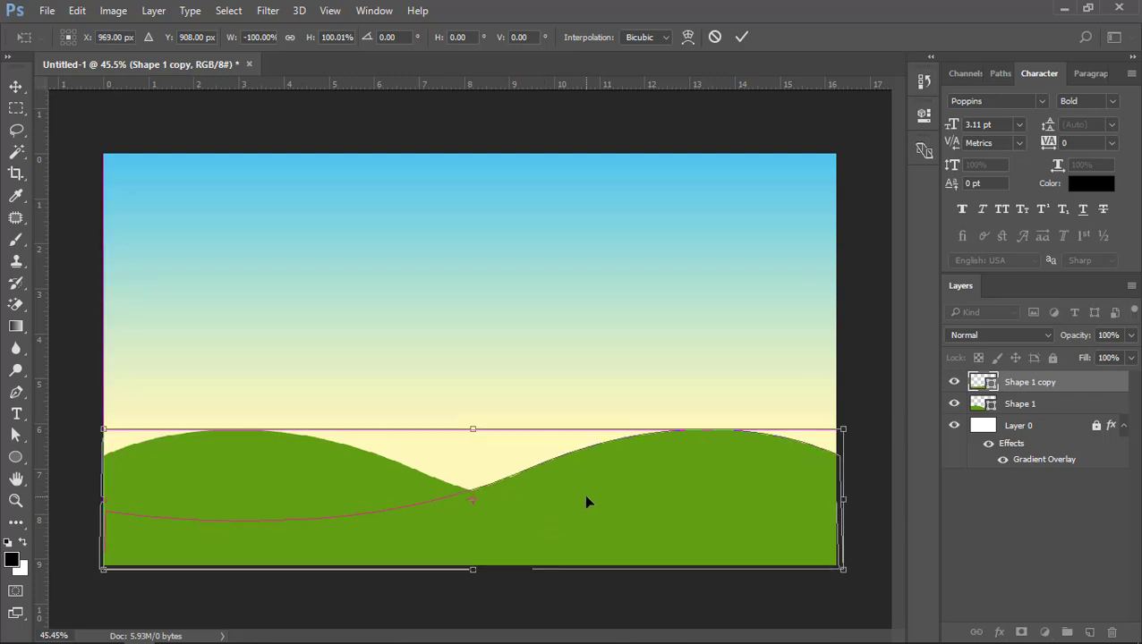
{"action": "double_click", "coordinate": [583, 499]}
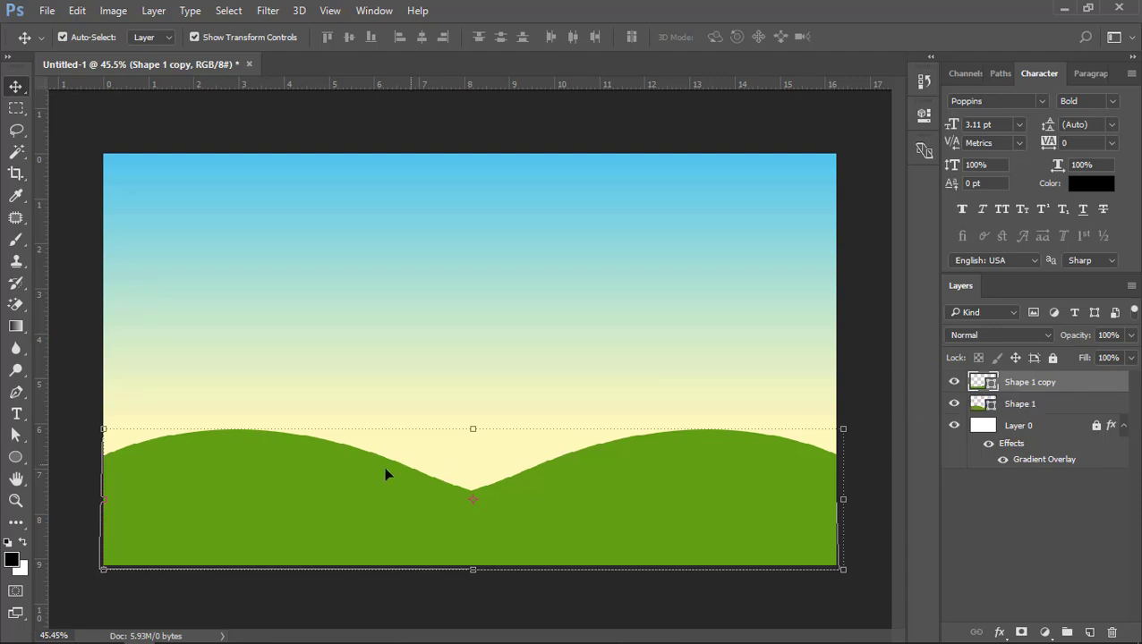
Recolour the original hill, Shape 1, to the darker green 4e7d11.
{"action": "left_click", "coordinate": [344, 472]}
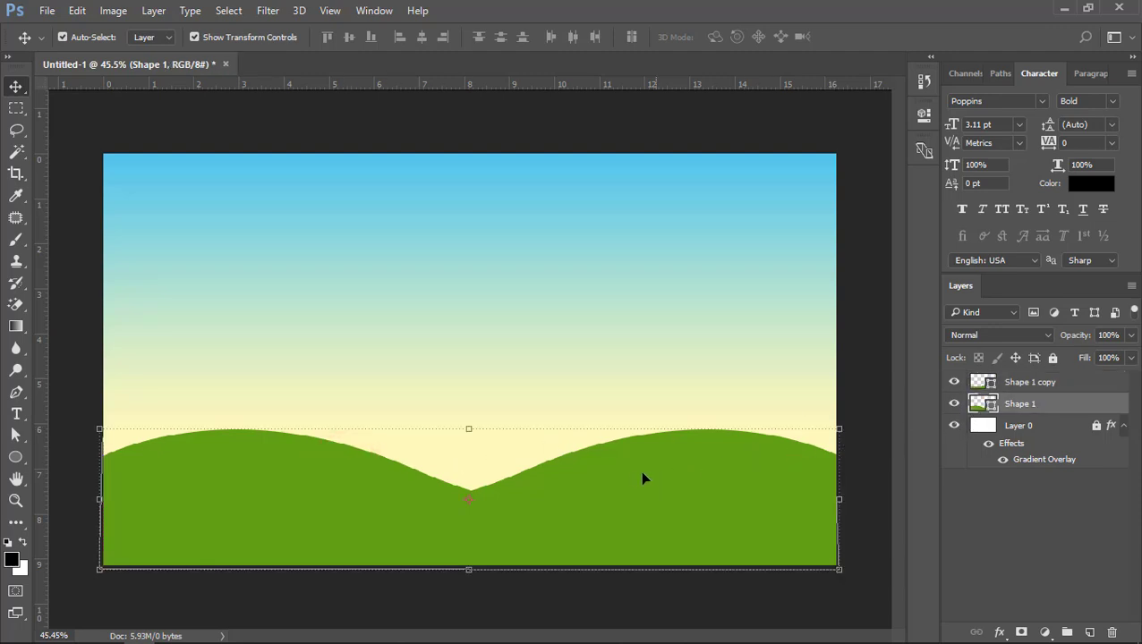
{"action": "left_click", "coordinate": [612, 478]}
{"action": "left_click", "coordinate": [296, 452]}
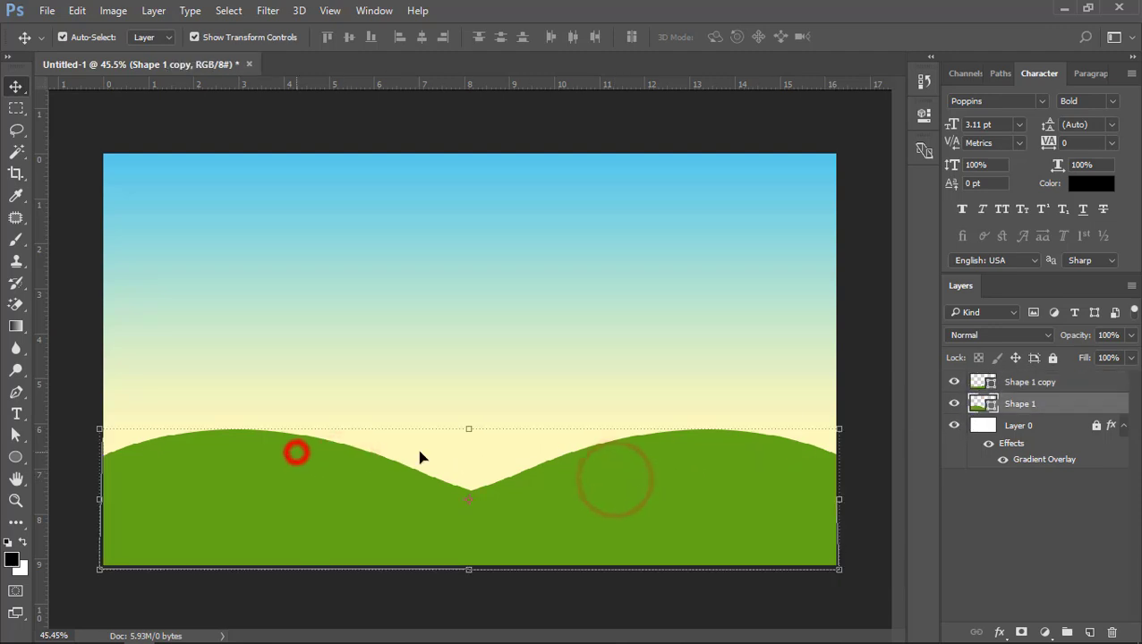
{"action": "double_click", "coordinate": [982, 403]}
{"action": "left_click", "coordinate": [536, 242]}
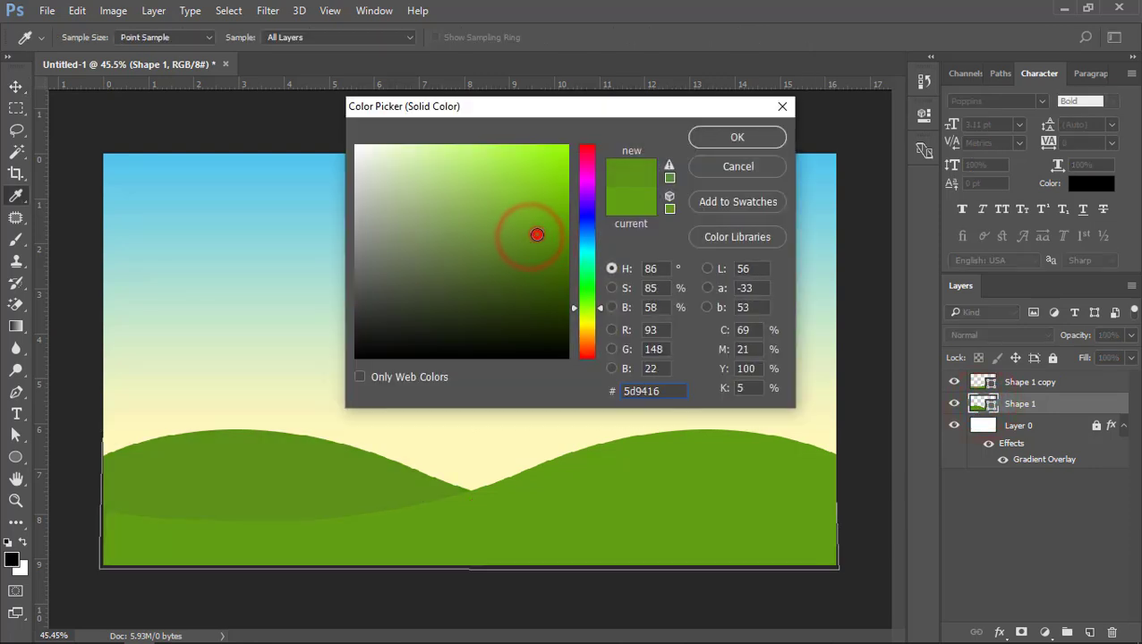
{"action": "left_click", "coordinate": [540, 249]}
{"action": "left_click", "coordinate": [540, 254]}
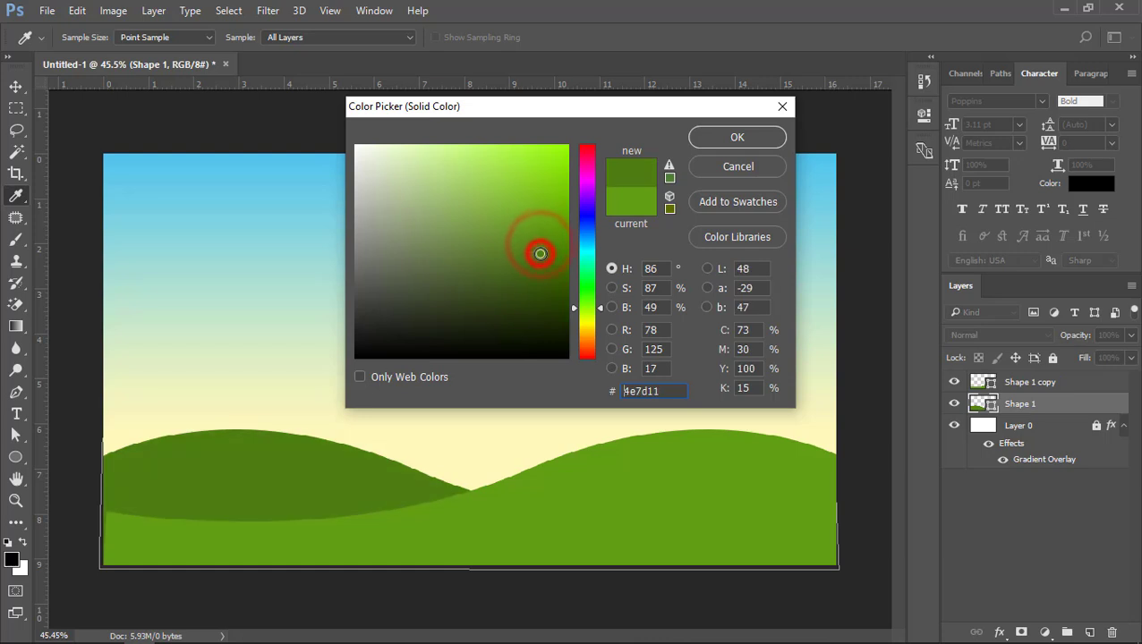
{"action": "left_click", "coordinate": [722, 144]}
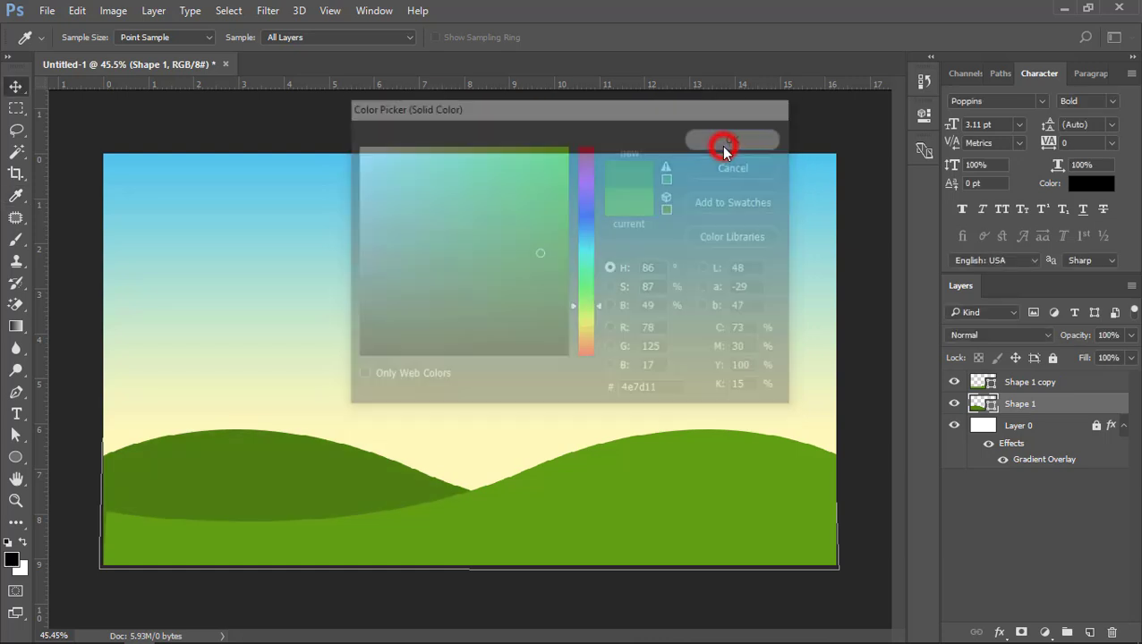
{"action": "key", "text": "v"}
{"action": "left_click", "coordinate": [845, 318]}
{"action": "left_click", "coordinate": [347, 470]}
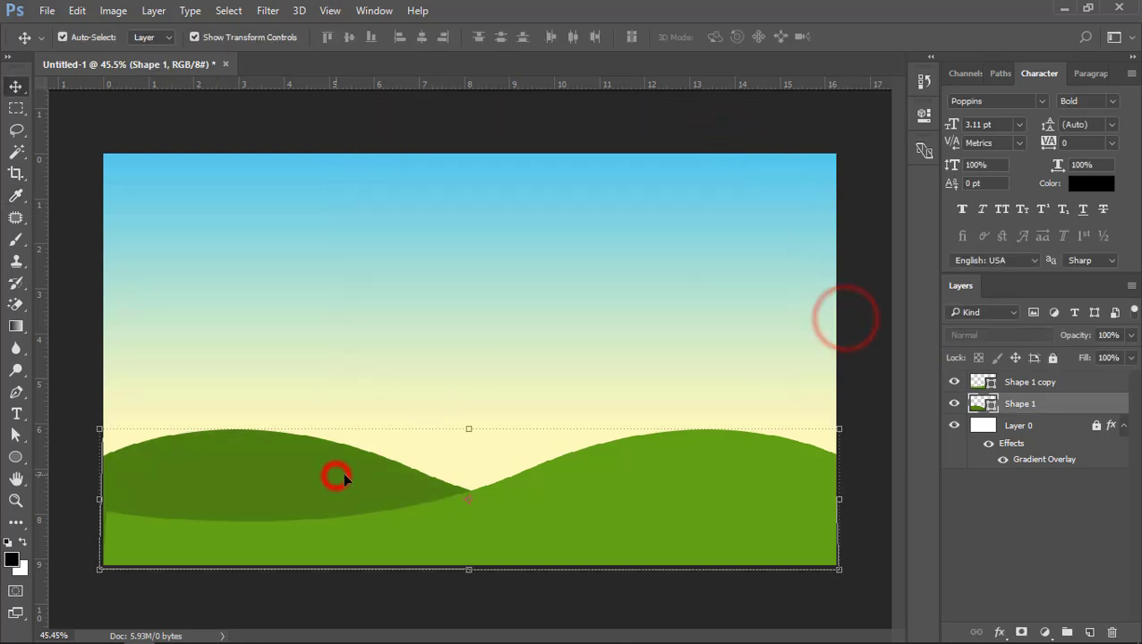
Flatten both hills, scaling the dark green one to about 92% height, and shift the dark green hill left.
{"action": "left_click", "coordinate": [620, 472]}
{"action": "mouse_move", "coordinate": [476, 429]}
{"action": "left_mouse_down"}
{"action": "mouse_move", "coordinate": [476, 448]}
{"action": "mouse_move", "coordinate": [468, 429]}
{"action": "mouse_move", "coordinate": [468, 439]}
{"action": "left_mouse_up"}
{"action": "key", "text": "Return"}
{"action": "left_click", "coordinate": [600, 503]}
{"action": "left_click", "coordinate": [357, 503]}
{"action": "double_click", "coordinate": [552, 476]}
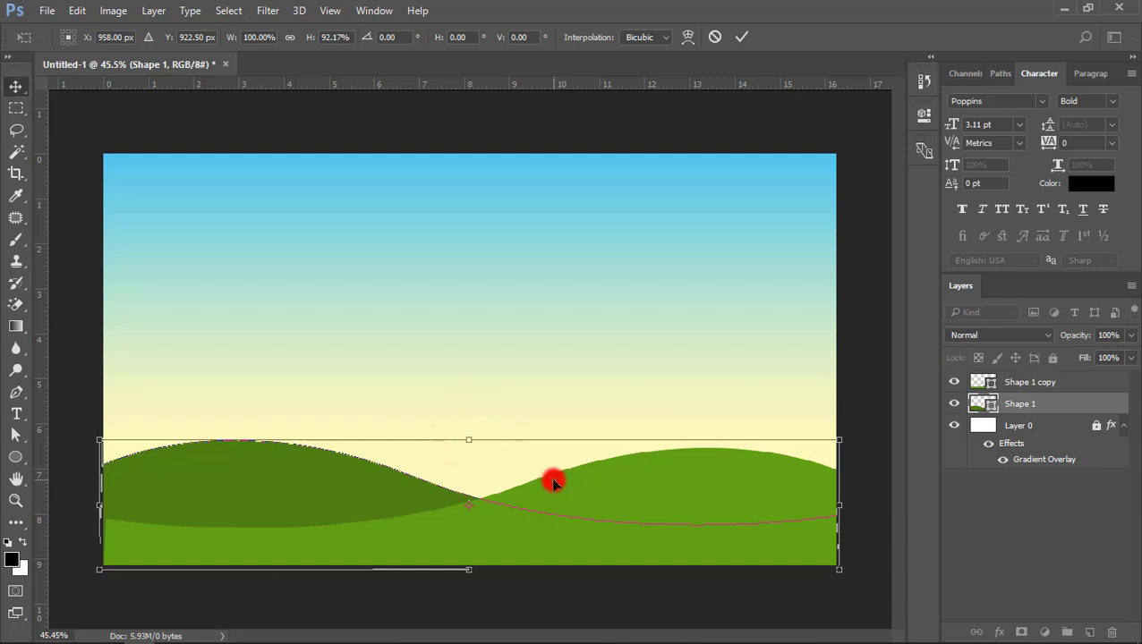
{"action": "left_click", "coordinate": [854, 344]}
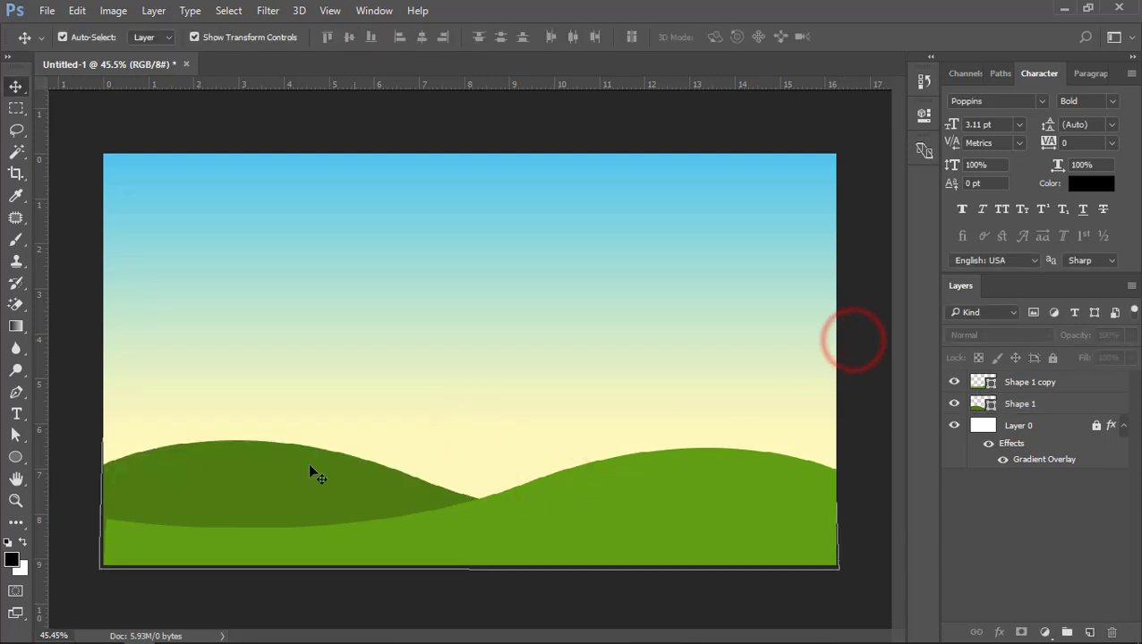
{"action": "left_click_drag", "start_coordinate": [309, 476], "coordinate": [233, 471]}
{"action": "left_click", "coordinate": [439, 136]}
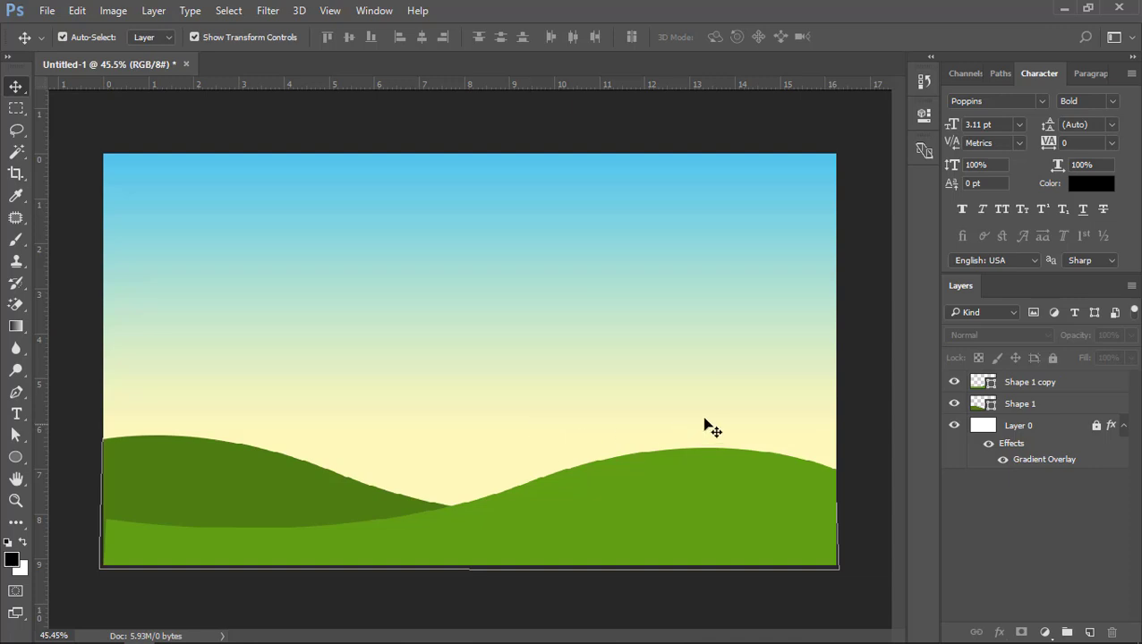
Add a new layer above Layer 0 and draw a closed jagged mountain with the Freeform Pen tool, about 1863 px wide and 649 px high.
{"action": "left_click", "coordinate": [1020, 430]}
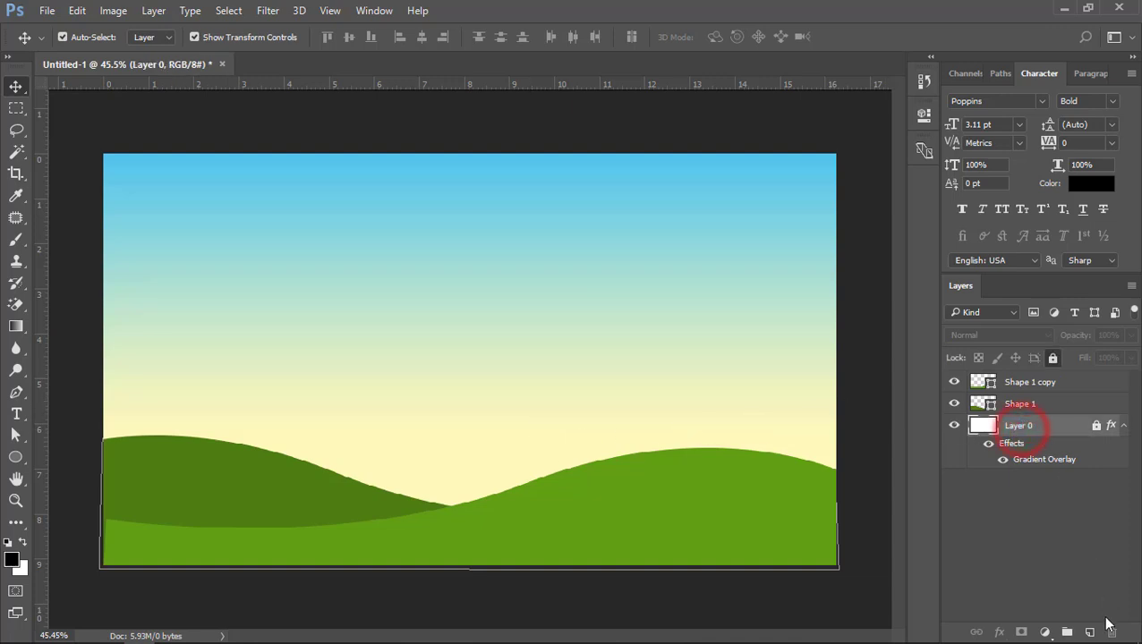
{"action": "left_click", "coordinate": [1090, 632]}
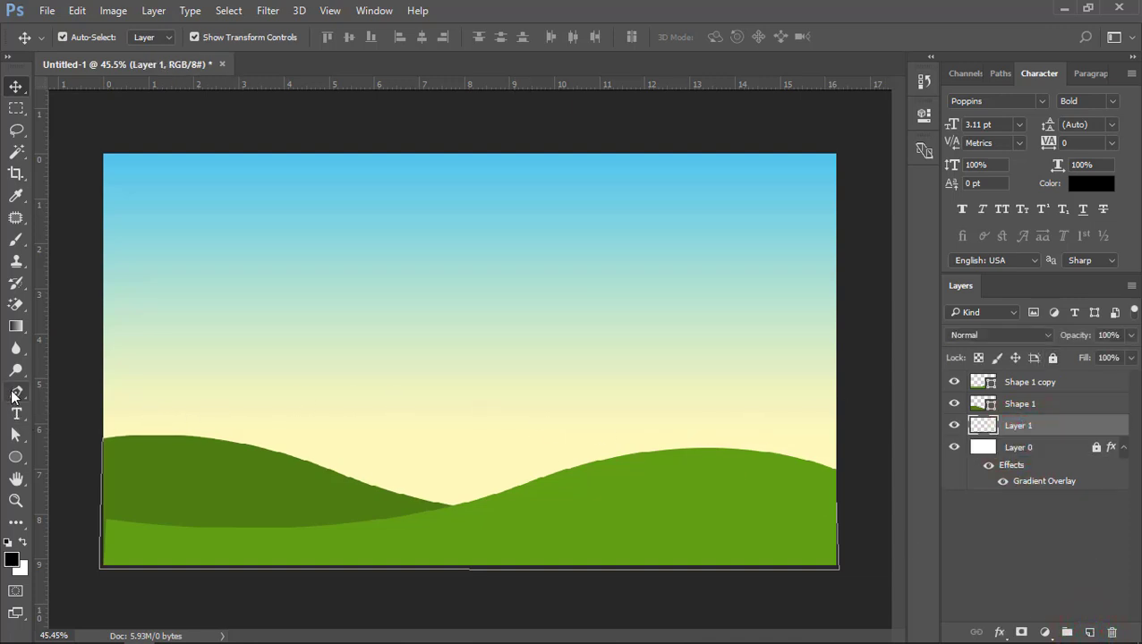
{"action": "left_click", "coordinate": [15, 394]}
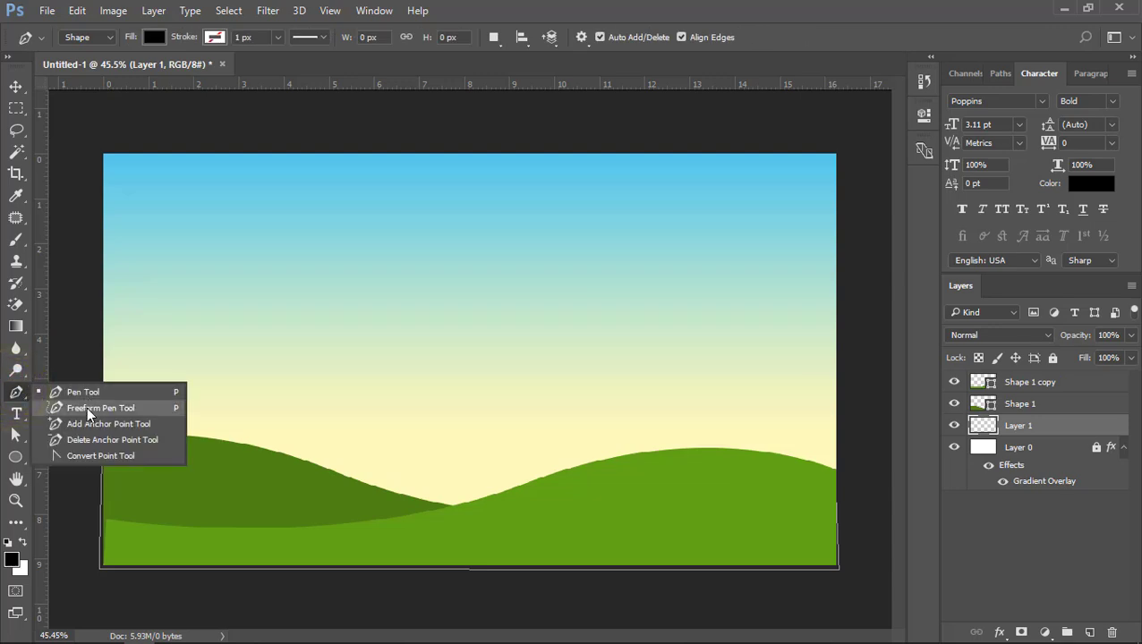
{"action": "left_click", "coordinate": [87, 407]}
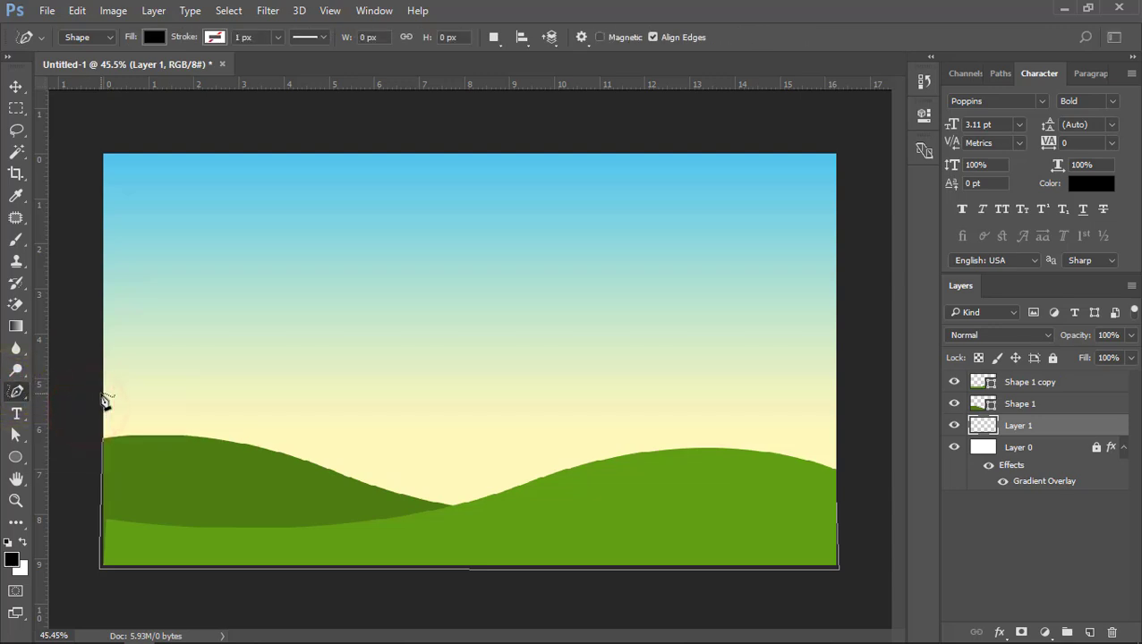
{"action": "left_click_drag", "start_coordinate": [145, 400], "coordinate": [228, 362]}
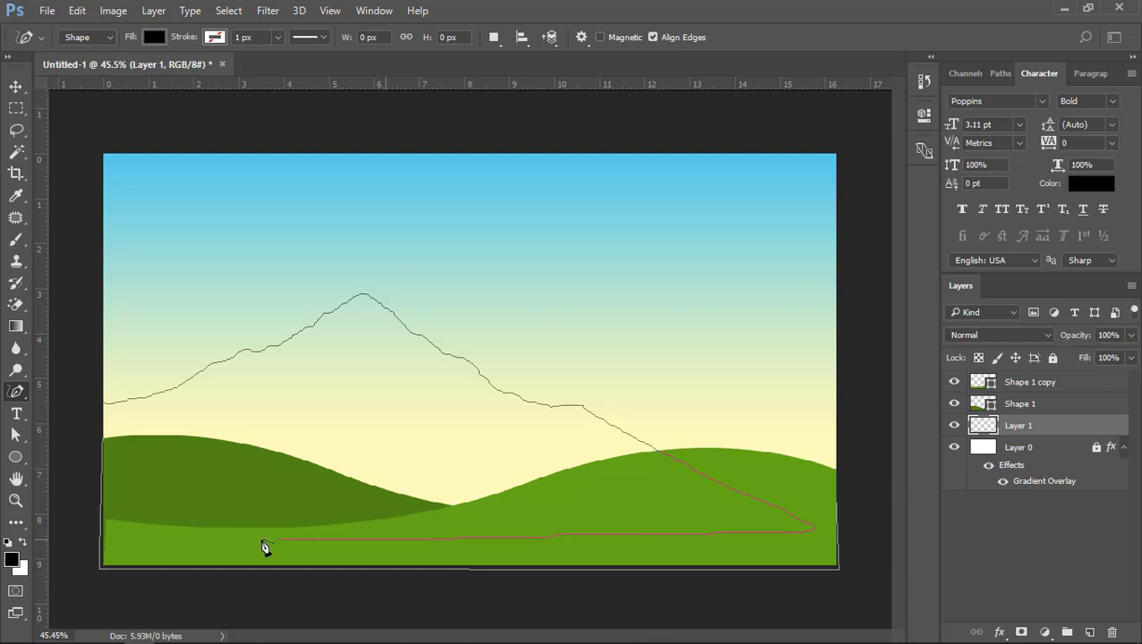
{"action": "left_click", "coordinate": [98, 410]}
Move the black mountain about 0.2 cm left and 0.4 cm down behind the hills.
{"action": "left_click", "coordinate": [17, 87]}
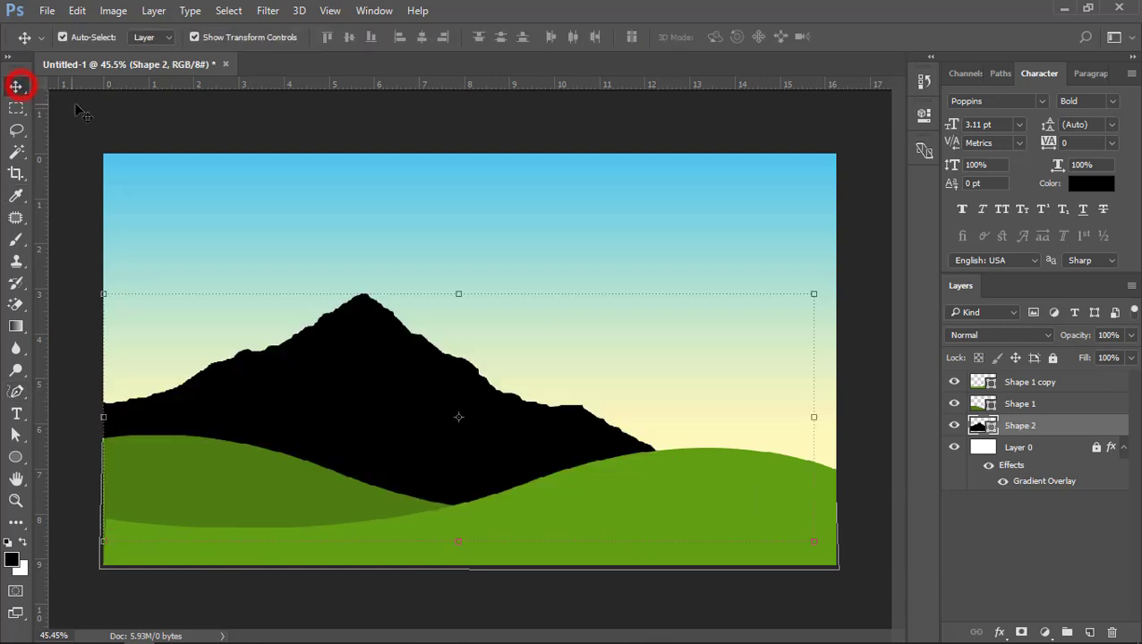
{"action": "left_click", "coordinate": [81, 102]}
{"action": "left_click", "coordinate": [346, 352]}
{"action": "left_click_drag", "start_coordinate": [331, 349], "coordinate": [320, 363]}
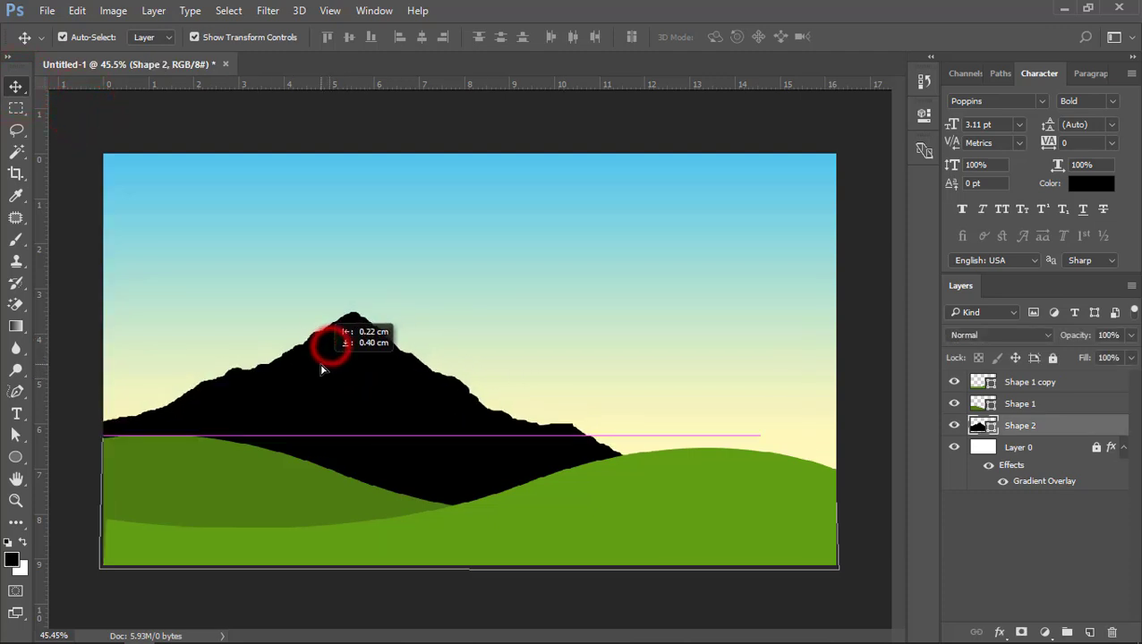
Recolour the black mountain, Shape 2, to the muted blue 82a1be.
{"action": "double_click", "coordinate": [981, 428]}
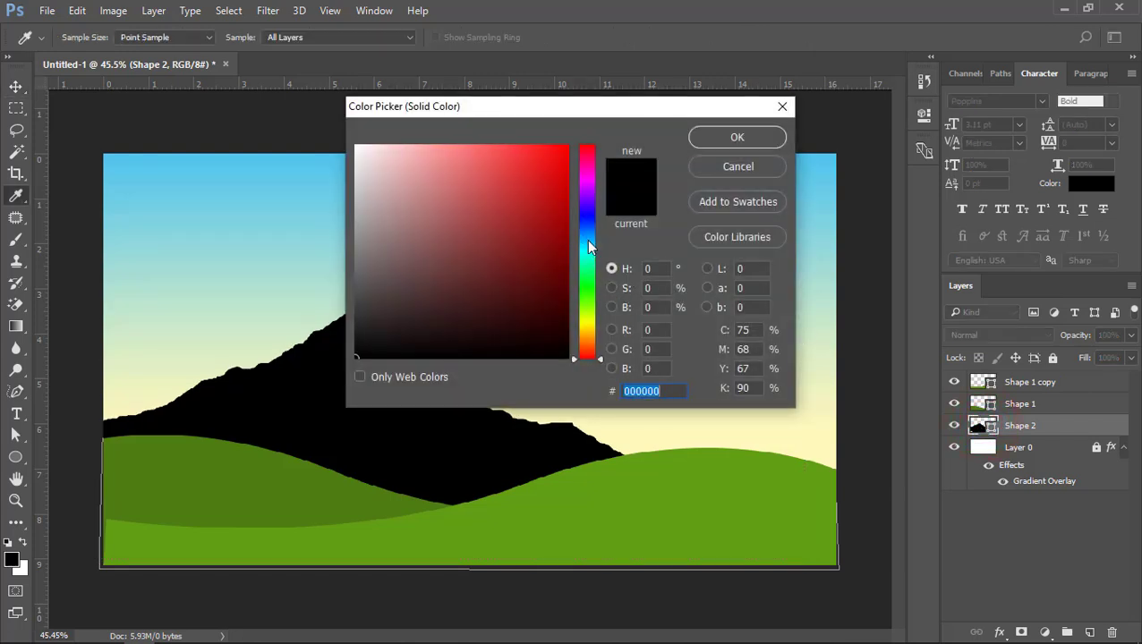
{"action": "left_click", "coordinate": [586, 240]}
{"action": "left_click", "coordinate": [417, 165]}
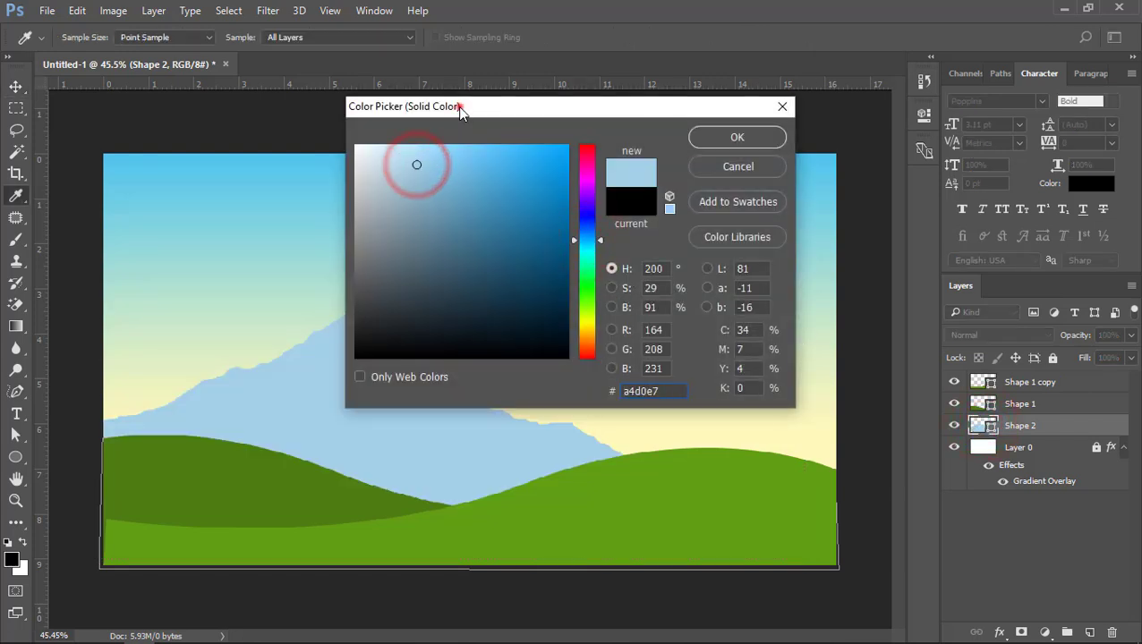
{"action": "left_click_drag", "start_coordinate": [459, 107], "coordinate": [708, 156]}
{"action": "left_click", "coordinate": [683, 229]}
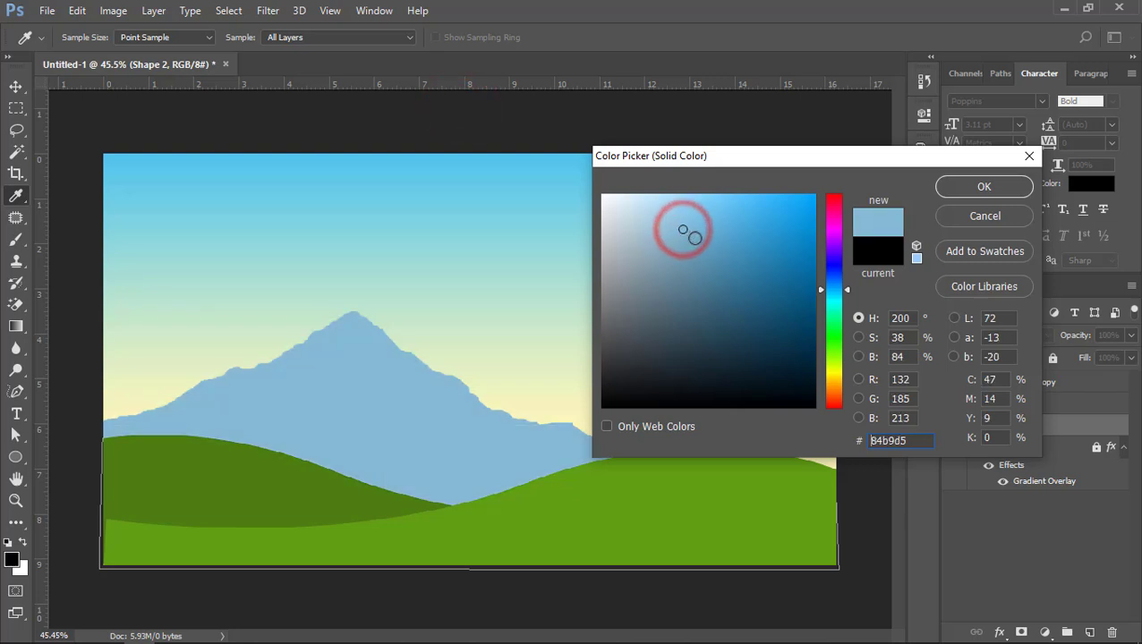
{"action": "left_click", "coordinate": [695, 236]}
{"action": "left_click", "coordinate": [685, 241]}
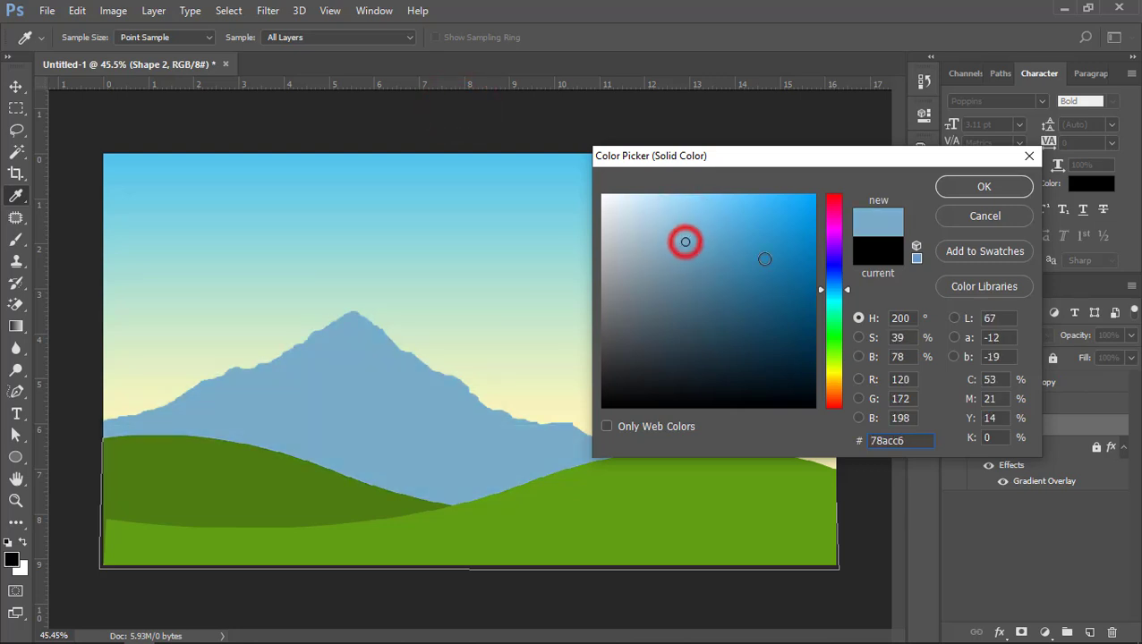
{"action": "left_click", "coordinate": [836, 289]}
{"action": "left_click_drag", "start_coordinate": [838, 291], "coordinate": [786, 285]}
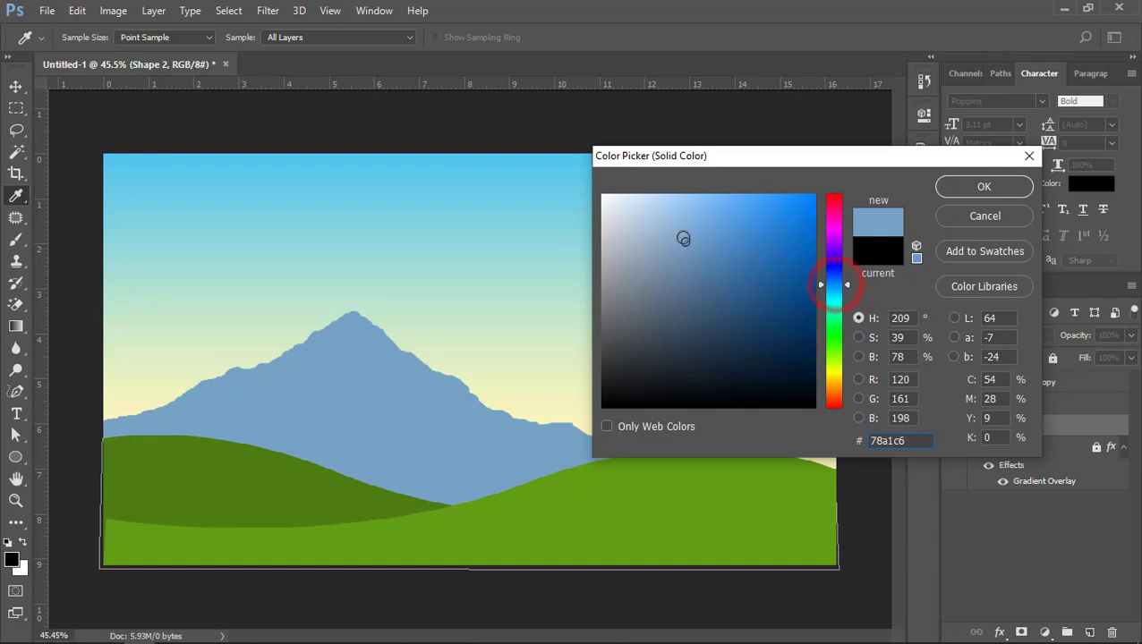
{"action": "left_click", "coordinate": [676, 234]}
{"action": "left_click", "coordinate": [685, 236]}
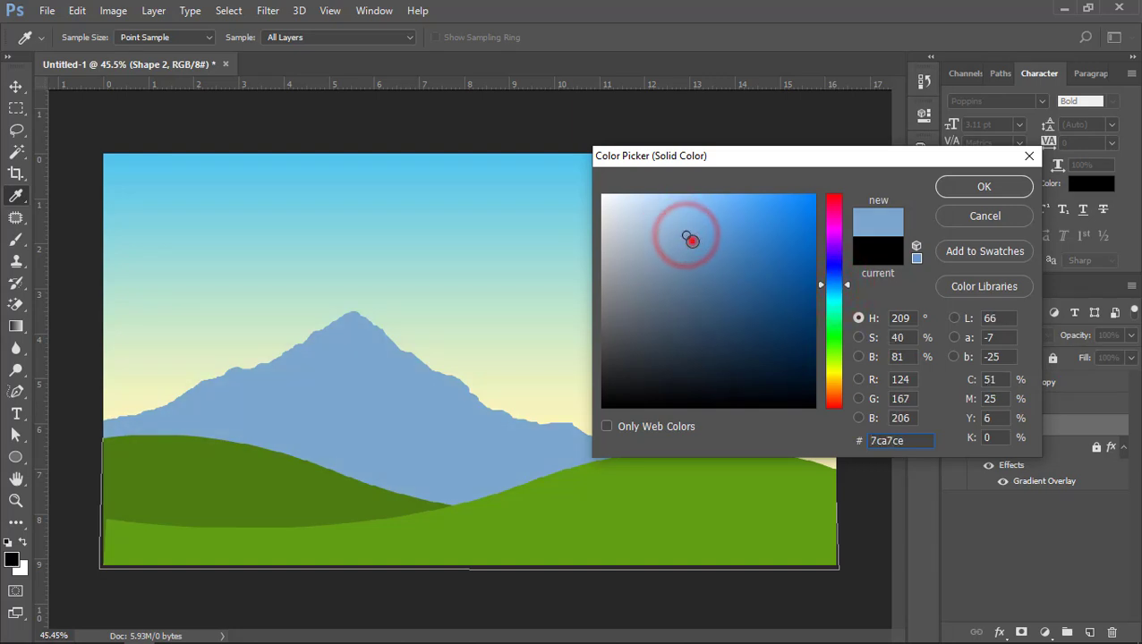
{"action": "left_click", "coordinate": [692, 242]}
{"action": "left_click", "coordinate": [689, 244]}
{"action": "left_click", "coordinate": [681, 249]}
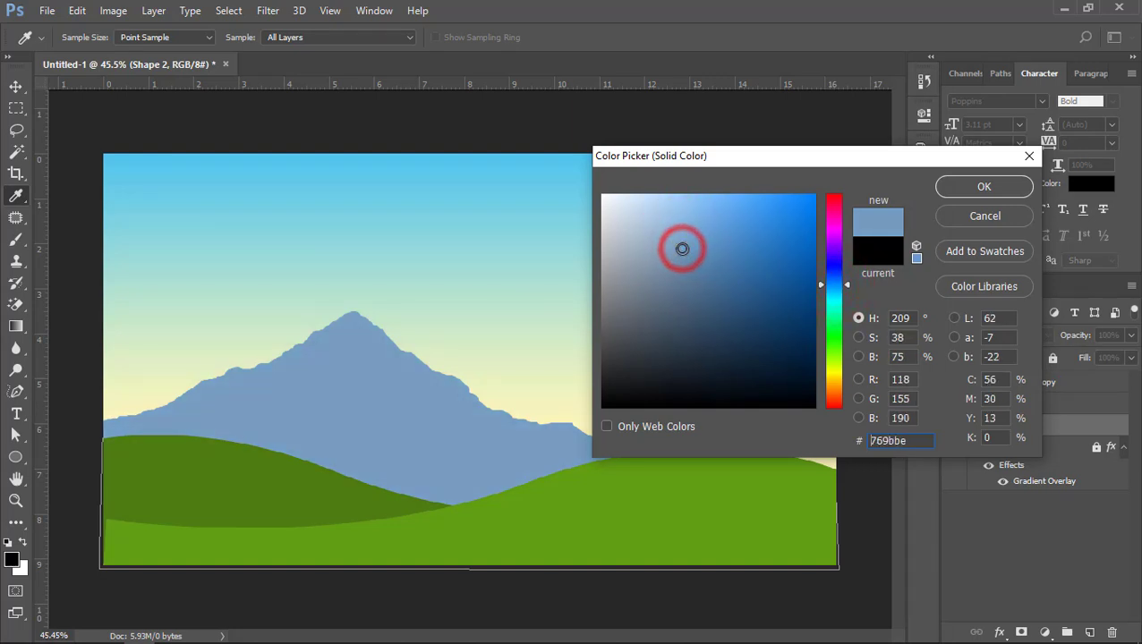
{"action": "left_click", "coordinate": [674, 248]}
{"action": "left_click", "coordinate": [671, 248]}
{"action": "left_click", "coordinate": [668, 249]}
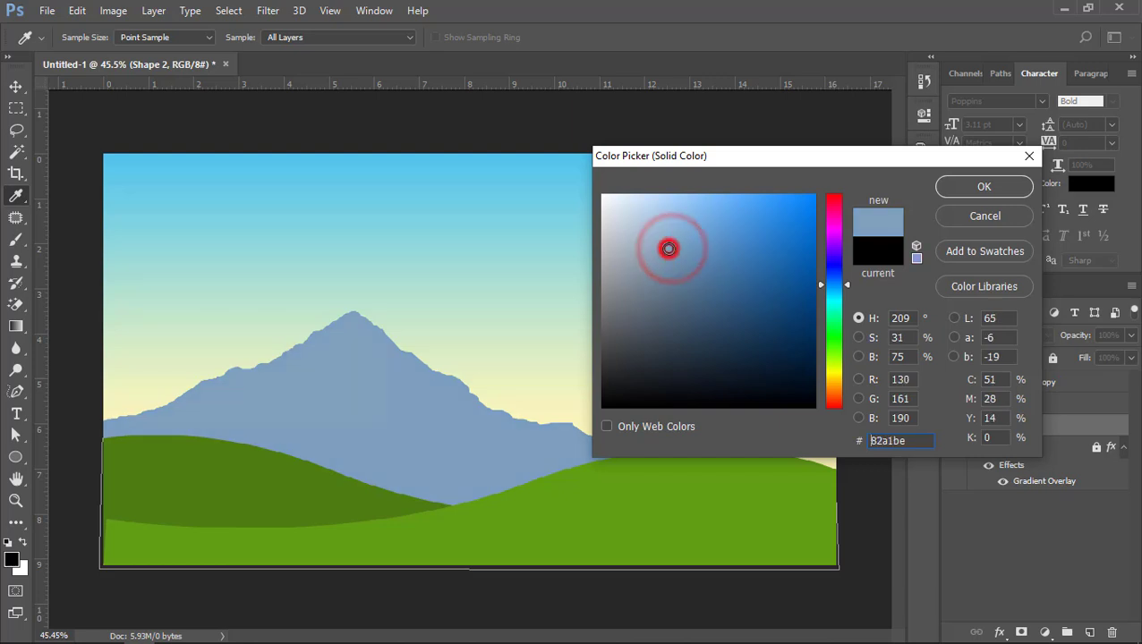
{"action": "left_click", "coordinate": [962, 185]}
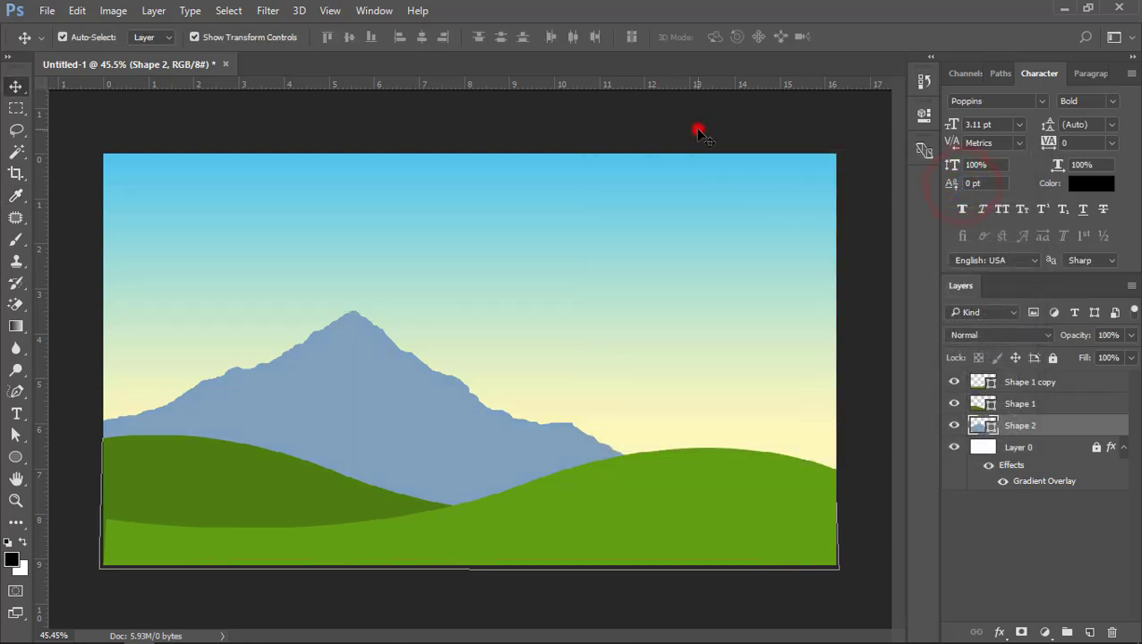
Duplicate the blue mountain and place the copy slightly lower, directly in front of the original.
{"action": "left_click", "coordinate": [362, 353]}
{"action": "key", "text": "alt"}
{"action": "left_click_drag", "start_coordinate": [354, 358], "coordinate": [356, 399]}
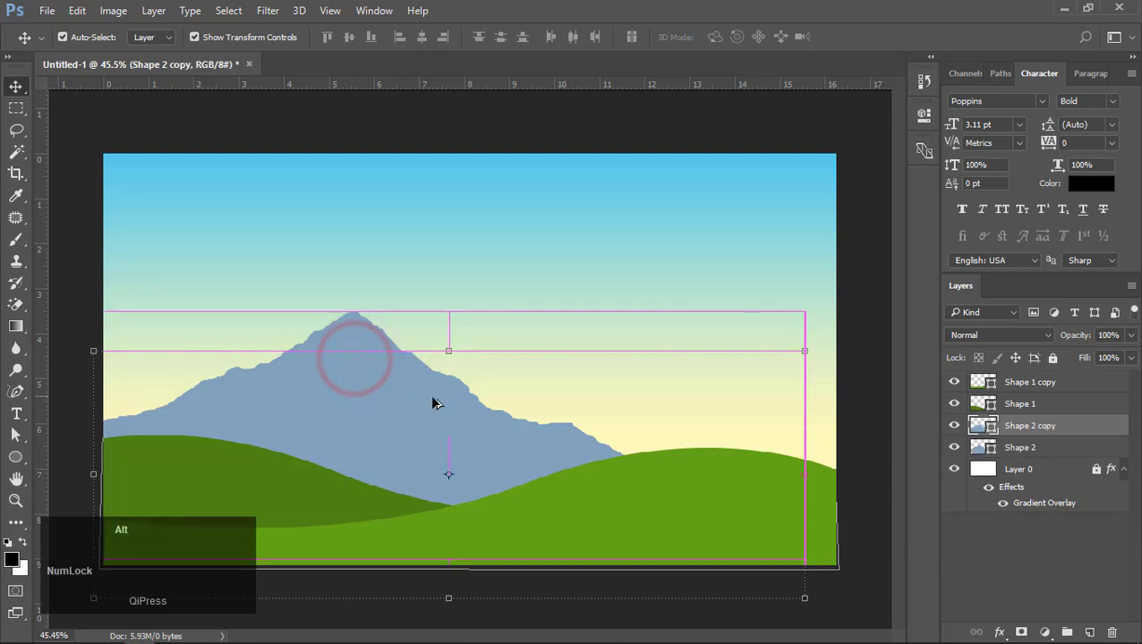
Recolour the mountain copy a darker slate blue and move it left and slightly down in front of the original mountain.
{"action": "double_click", "coordinate": [985, 430]}
{"action": "left_click", "coordinate": [671, 270]}
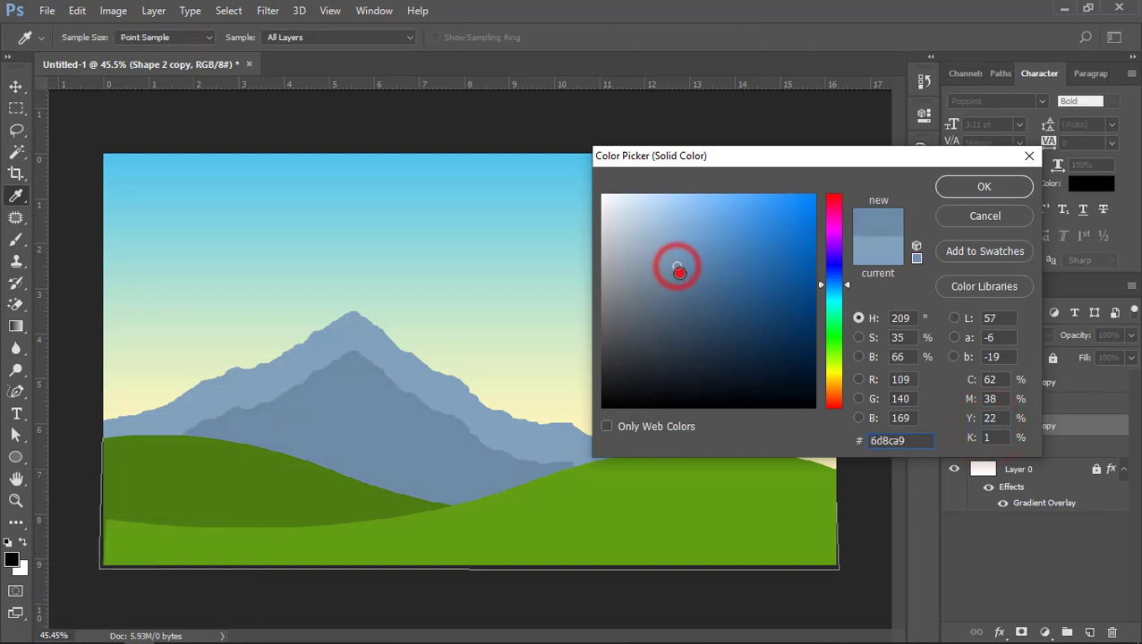
{"action": "left_click", "coordinate": [676, 275]}
{"action": "left_click", "coordinate": [983, 186]}
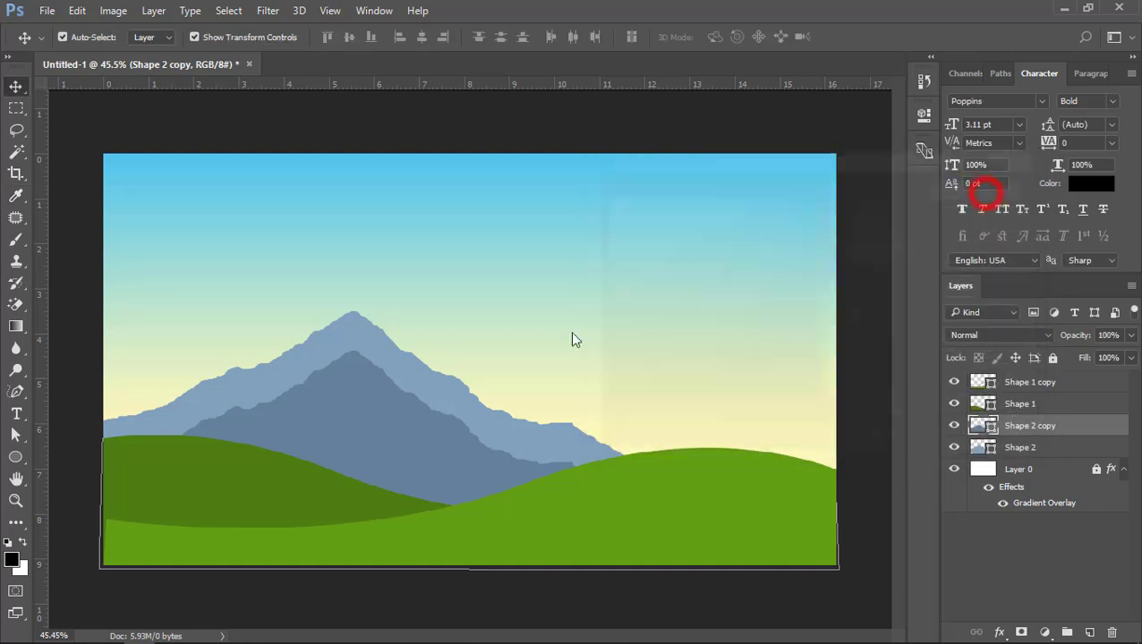
{"action": "left_click_drag", "start_coordinate": [388, 416], "coordinate": [320, 433]}
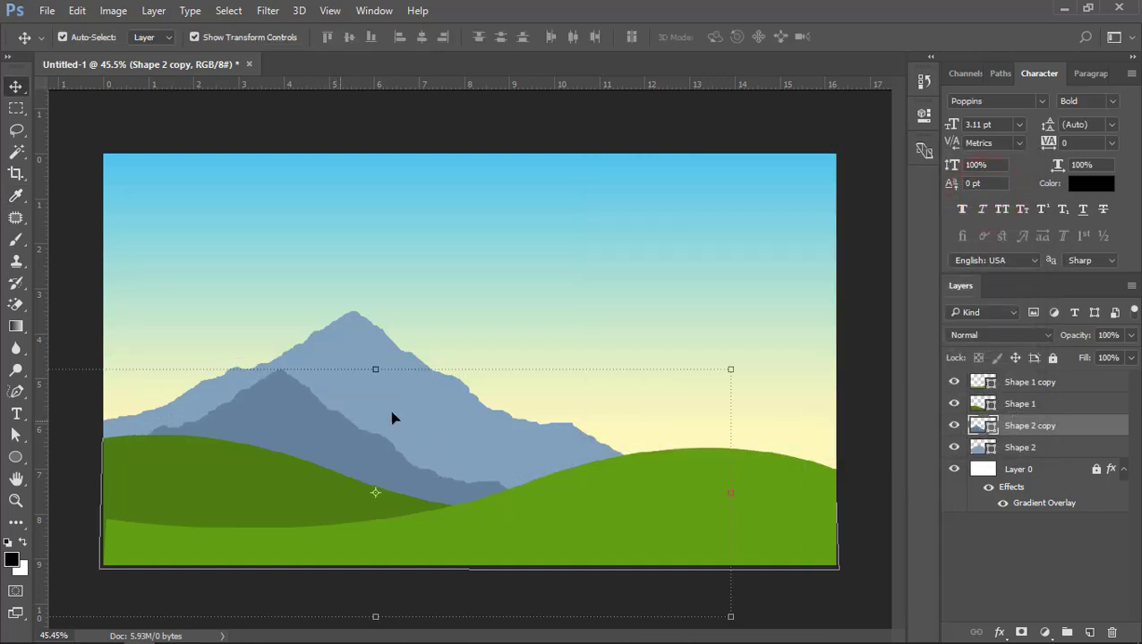
{"action": "left_click", "coordinate": [590, 143]}
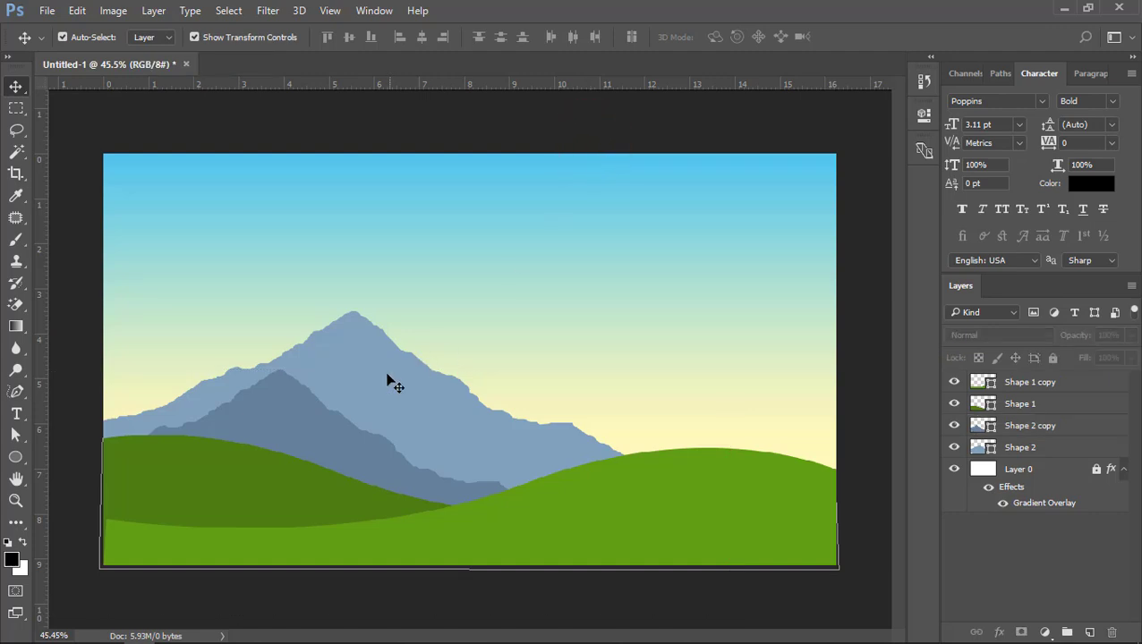
Flip the lighter rear mountain horizontally and move it left so its peak sits just behind the darker mountain's peak.
{"action": "left_click_drag", "start_coordinate": [386, 376], "coordinate": [358, 381]}
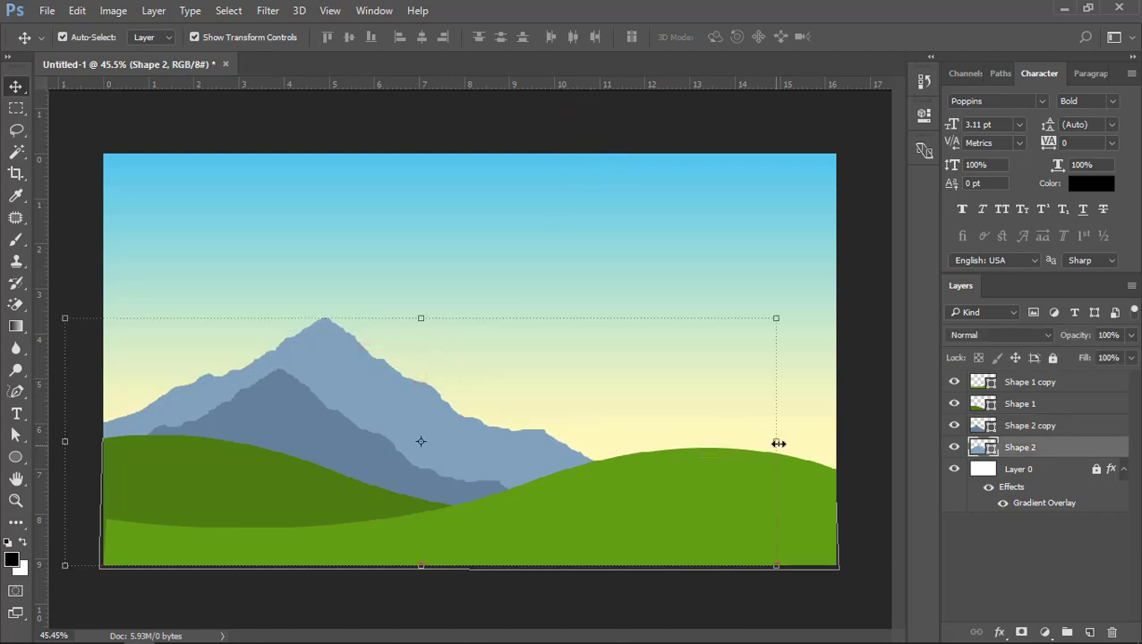
{"action": "left_click_drag", "start_coordinate": [778, 444], "coordinate": [775, 446]}
{"action": "right_click", "coordinate": [448, 411]}
{"action": "left_click", "coordinate": [459, 382]}
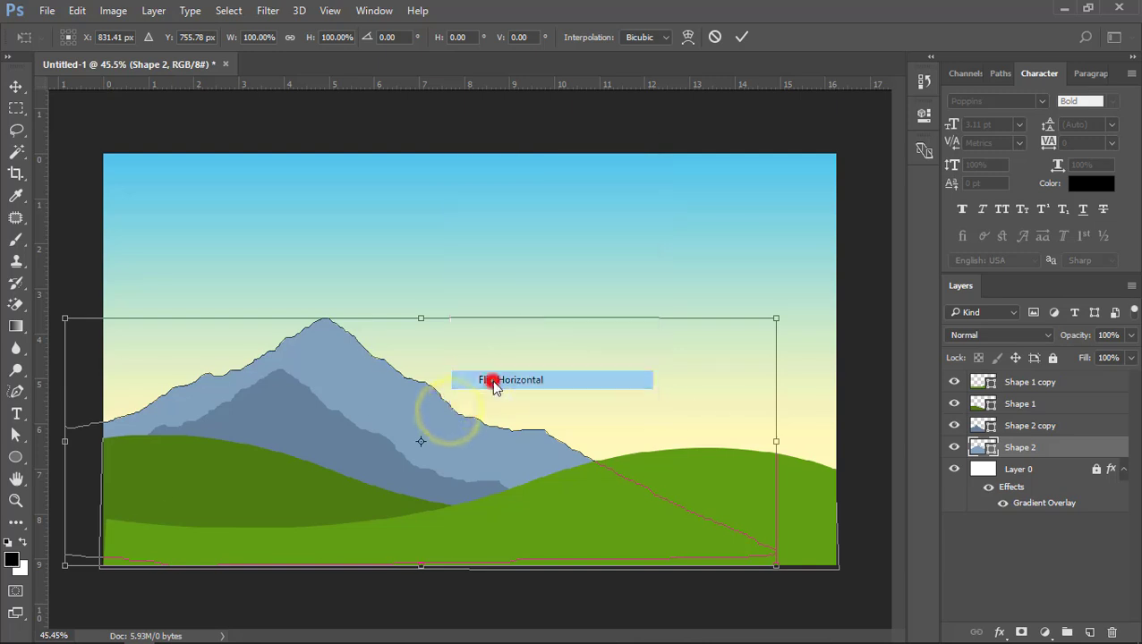
{"action": "double_click", "coordinate": [558, 391]}
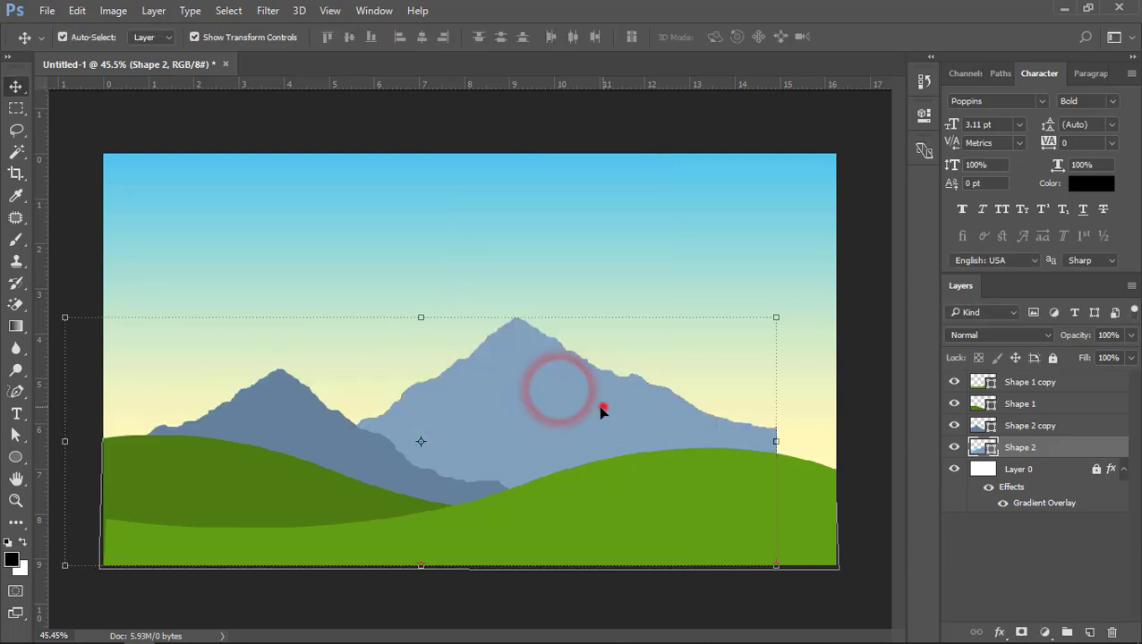
{"action": "left_click_drag", "start_coordinate": [600, 407], "coordinate": [386, 418]}
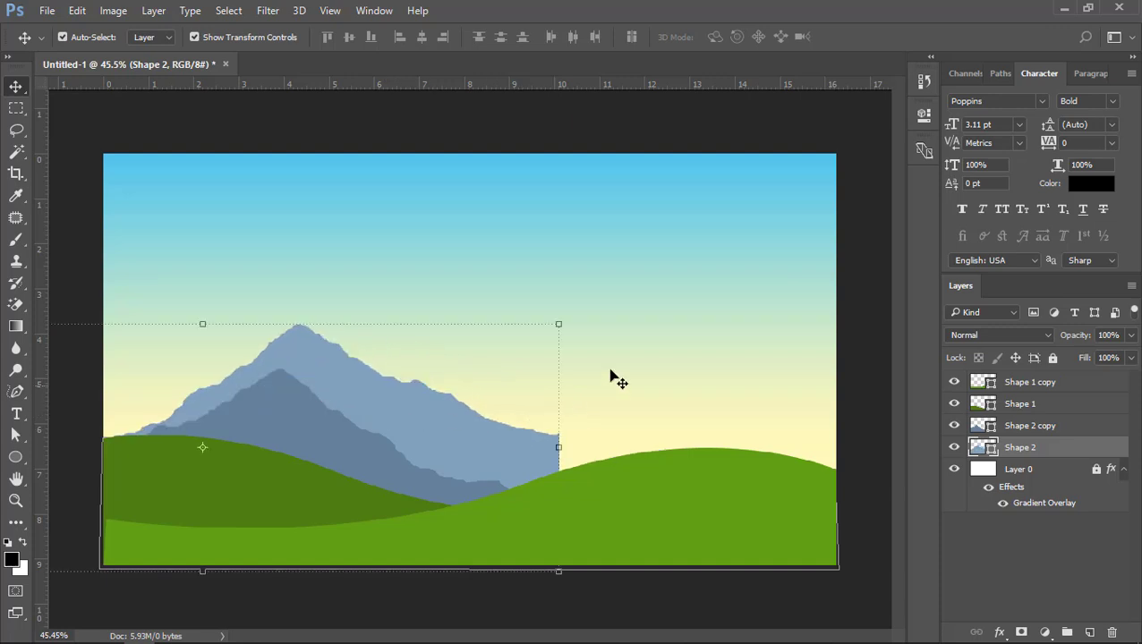
Scale the rear mountain to about 119.6% width and 124.4% height and rotate it 5.47°.
{"action": "left_click_drag", "start_coordinate": [561, 325], "coordinate": [628, 294]}
{"action": "left_click_drag", "start_coordinate": [697, 304], "coordinate": [714, 339]}
{"action": "double_click", "coordinate": [408, 364]}
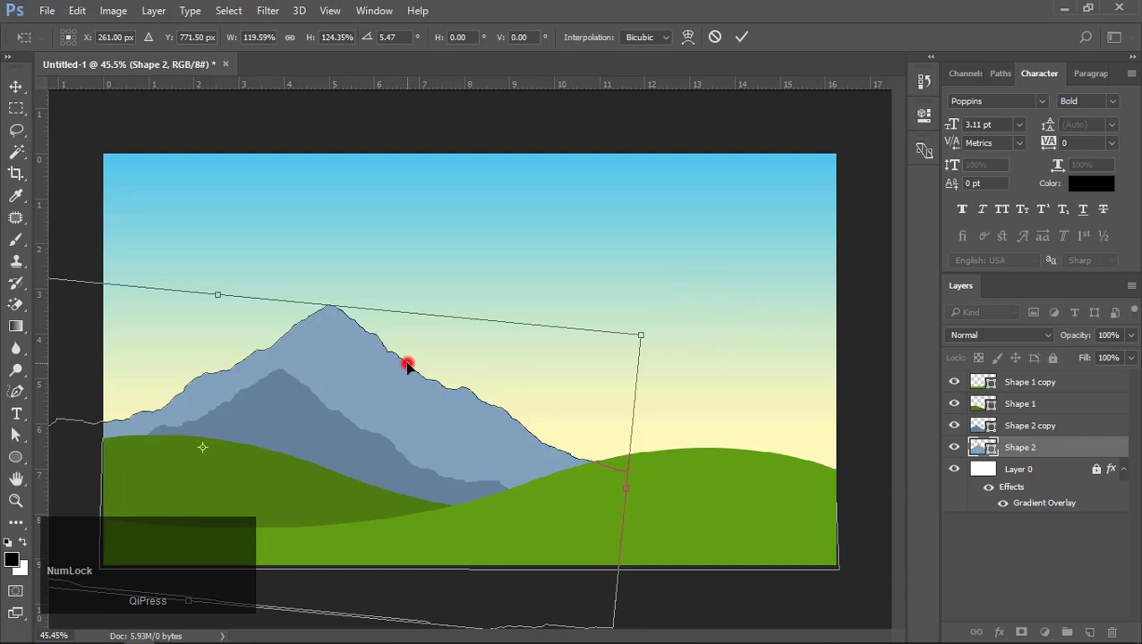
{"action": "left_click", "coordinate": [534, 135]}
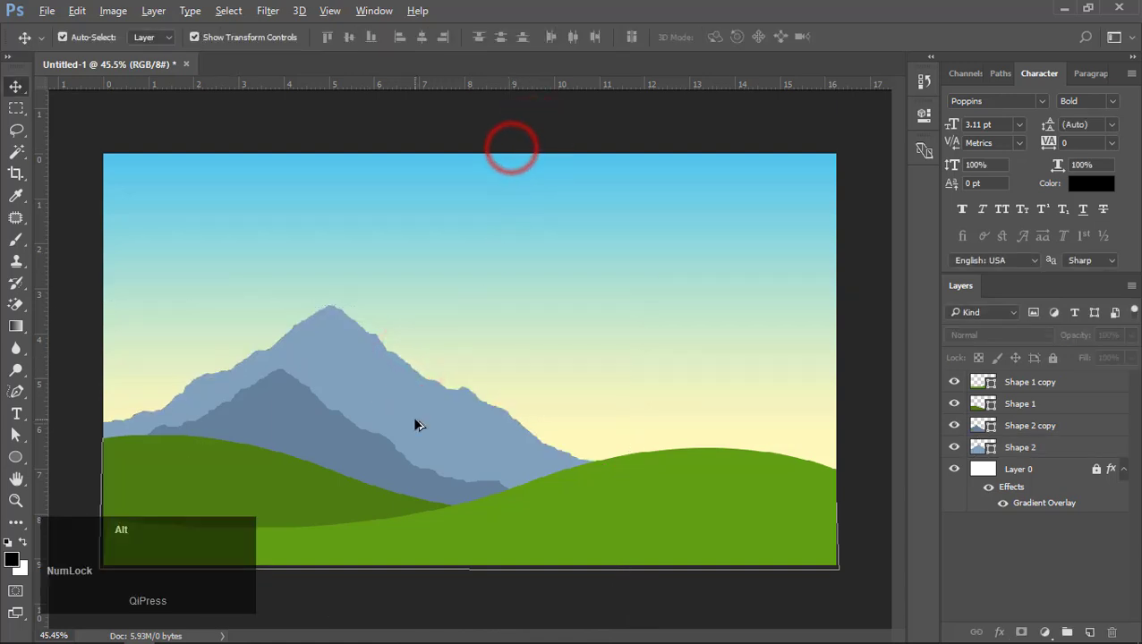
Draw a pine tree custom shape about 240 px wide and 474 px high on a new layer above the darker mountain, behind the hills.
{"action": "scroll", "coordinate": [416, 423], "scroll_direction": "up", "scroll_amount": 1}
{"action": "scroll", "coordinate": [415, 423], "scroll_direction": "down", "scroll_amount": 2}
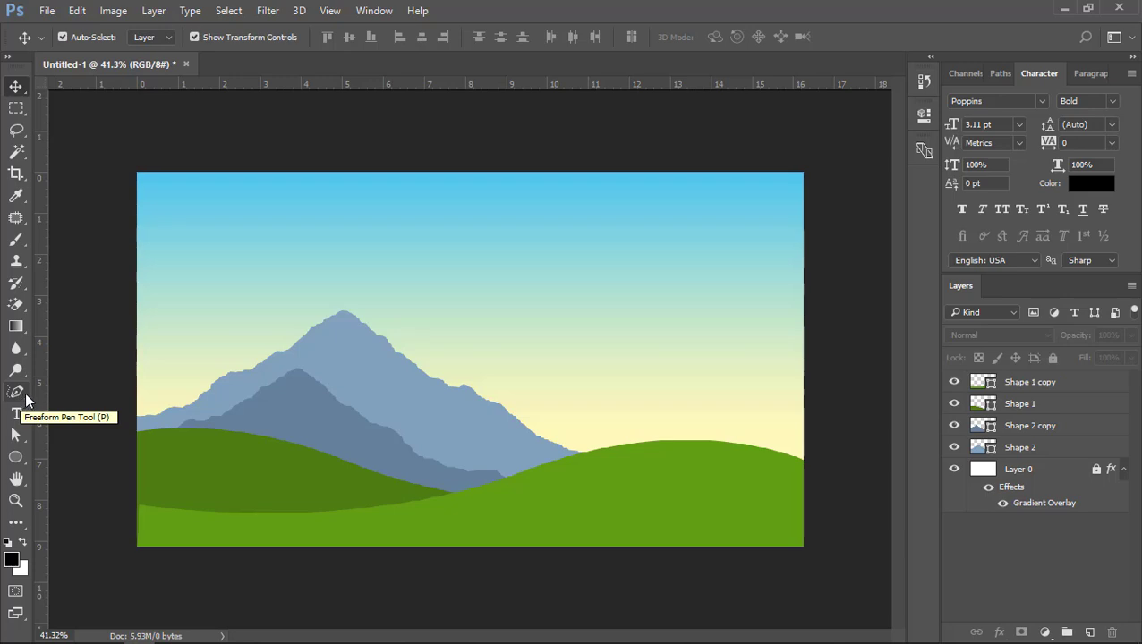
{"action": "left_click", "coordinate": [15, 457]}
{"action": "right_click", "coordinate": [15, 457]}
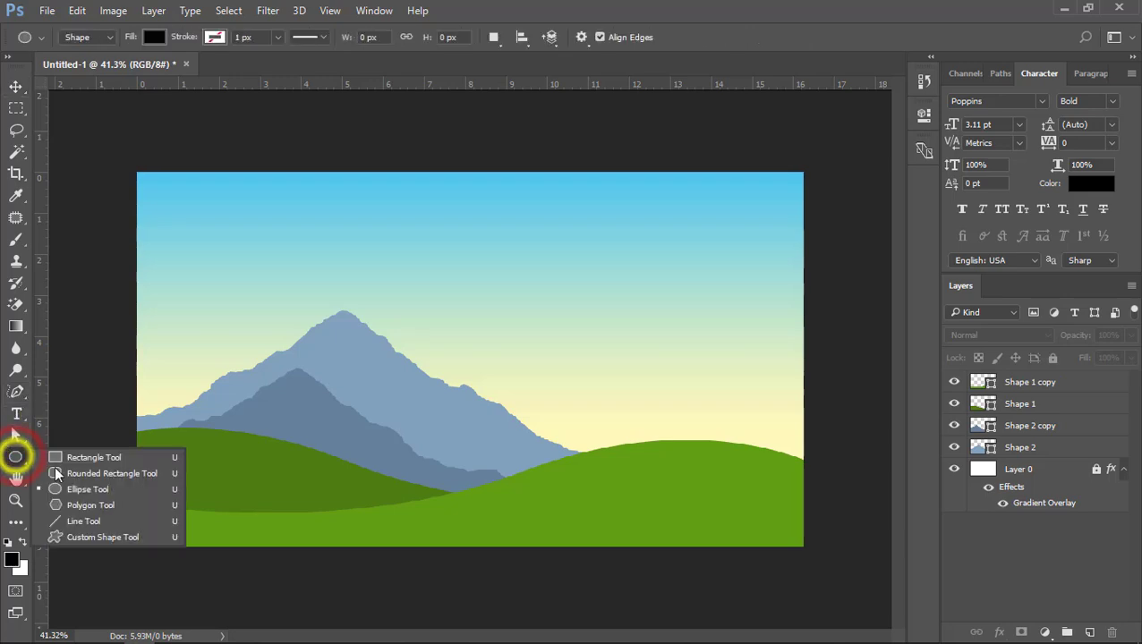
{"action": "left_click", "coordinate": [79, 538]}
{"action": "left_click", "coordinate": [656, 36]}
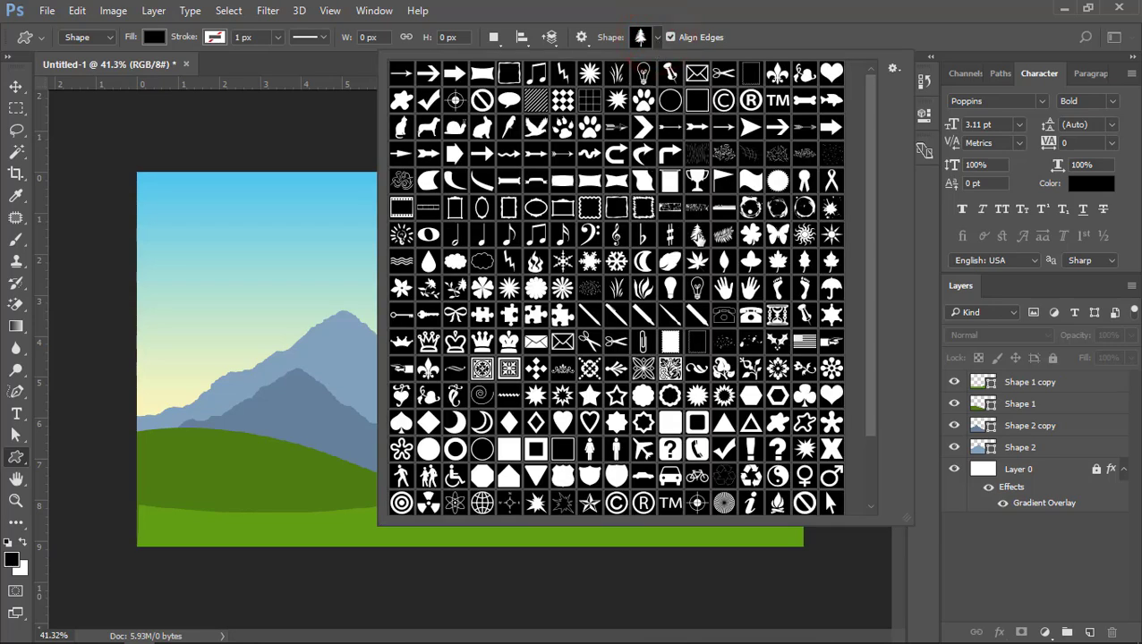
{"action": "double_click", "coordinate": [696, 234]}
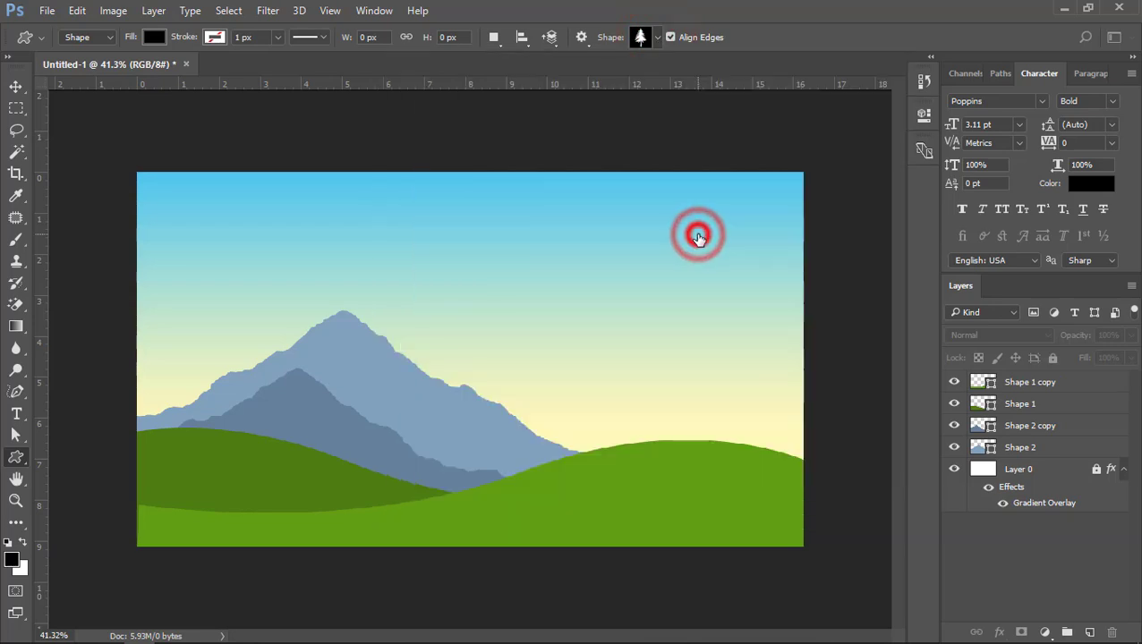
{"action": "left_click", "coordinate": [1014, 428]}
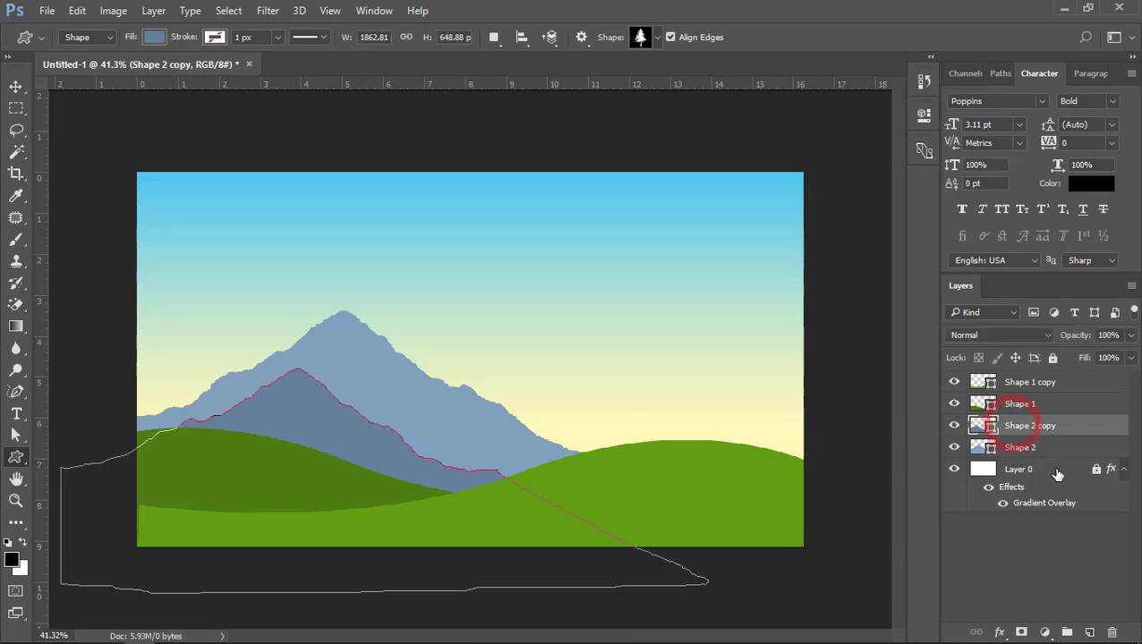
{"action": "left_click", "coordinate": [1089, 632]}
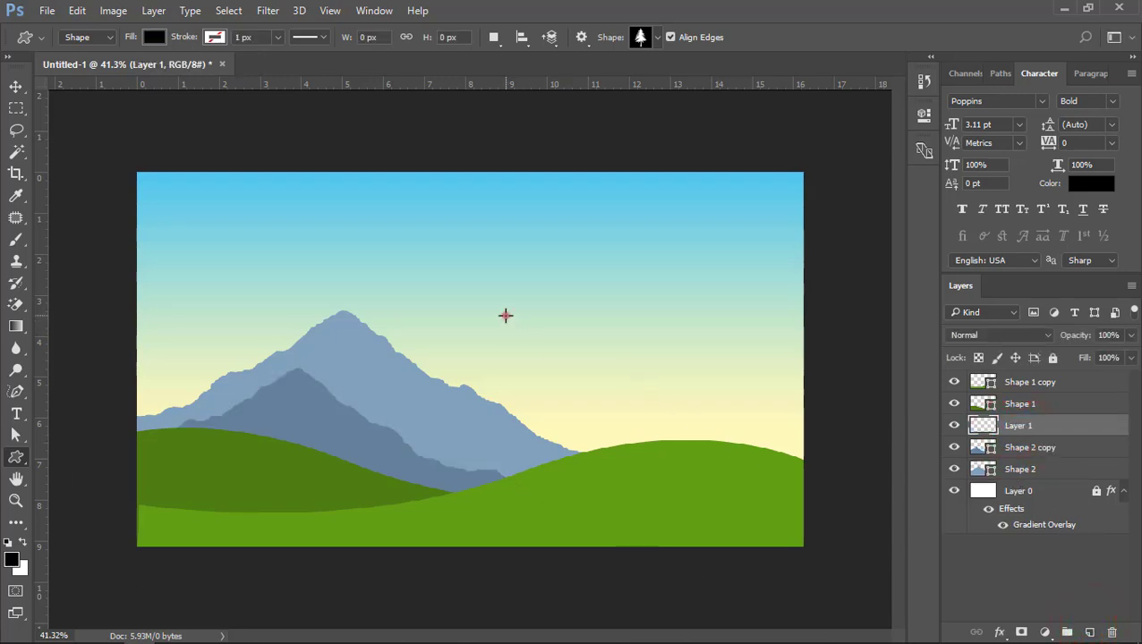
{"action": "left_click_drag", "start_coordinate": [505, 314], "coordinate": [590, 484]}
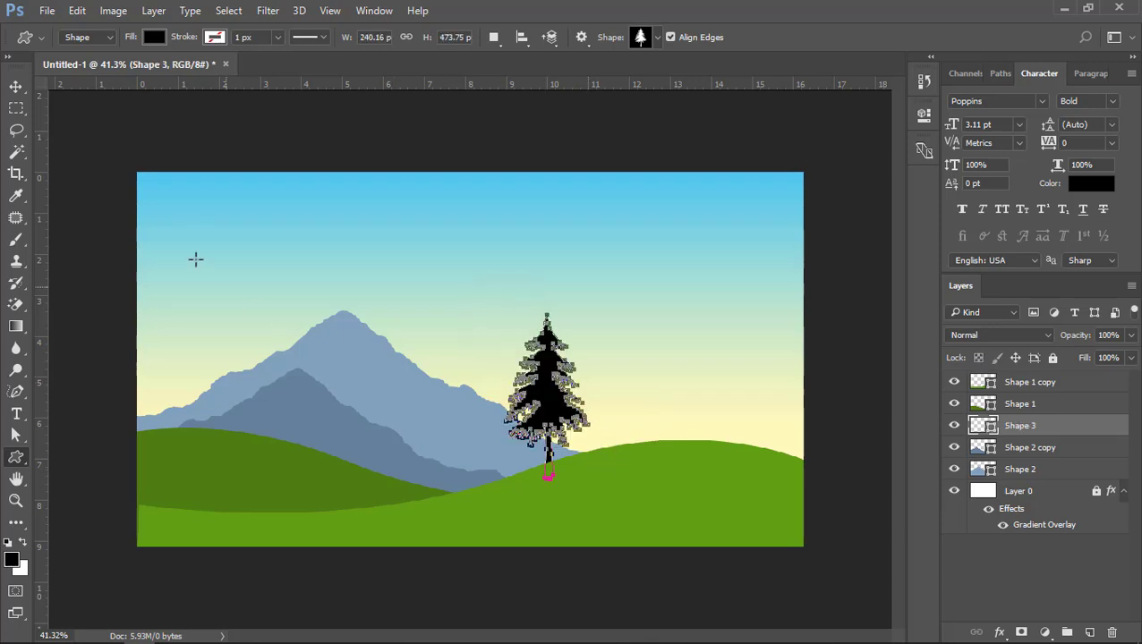
Recolour the pine tree dark green, #1a490c.
{"action": "left_click", "coordinate": [15, 86]}
{"action": "left_click", "coordinate": [140, 107]}
{"action": "left_click", "coordinate": [540, 403]}
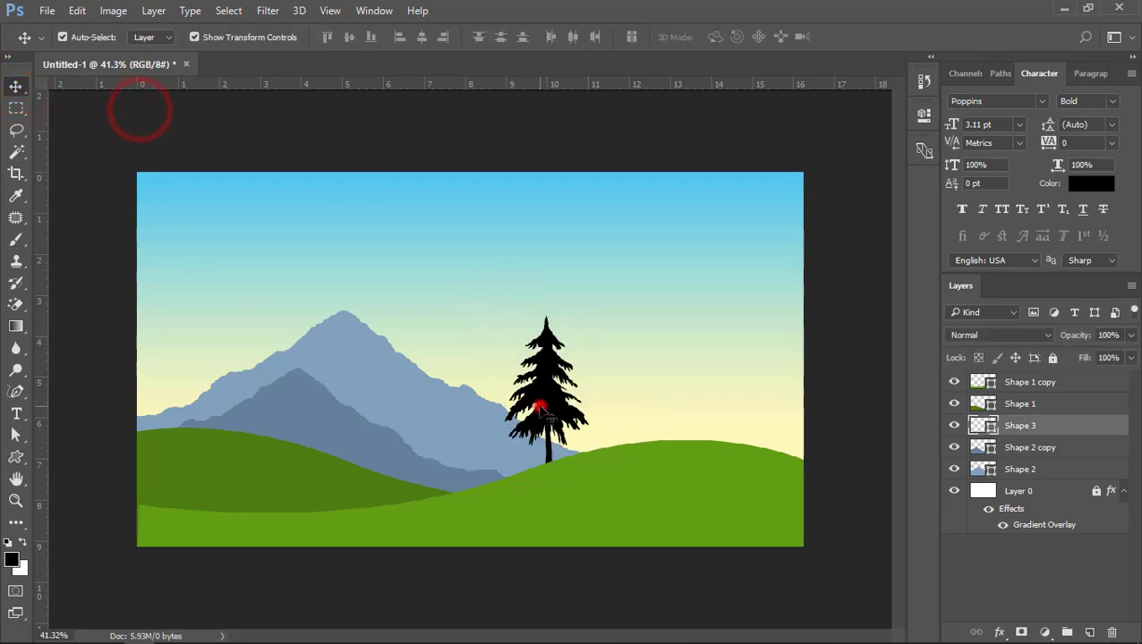
{"action": "double_click", "coordinate": [989, 427]}
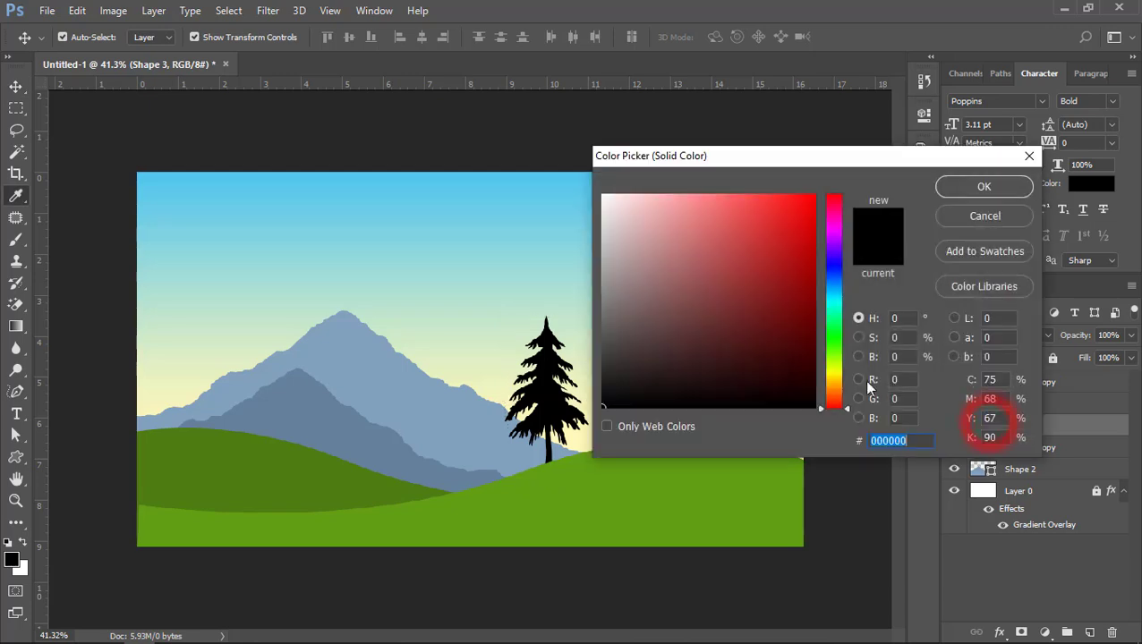
{"action": "left_click", "coordinate": [831, 345]}
{"action": "left_click", "coordinate": [744, 309]}
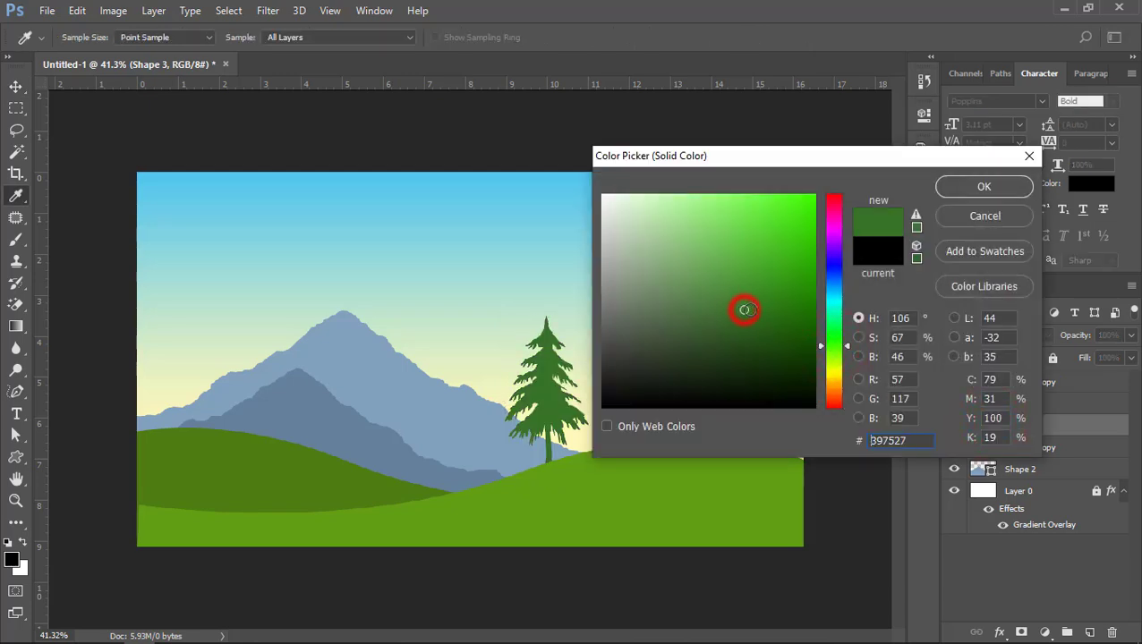
{"action": "left_click_drag", "start_coordinate": [788, 333], "coordinate": [789, 345]}
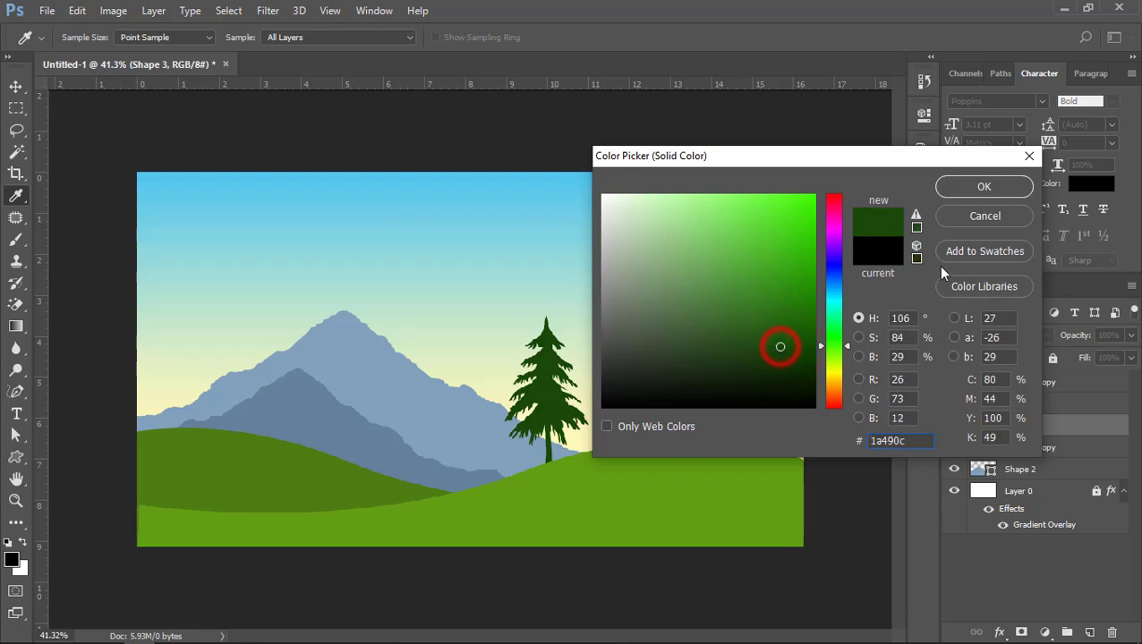
{"action": "left_click", "coordinate": [975, 187]}
{"action": "left_click", "coordinate": [517, 142]}
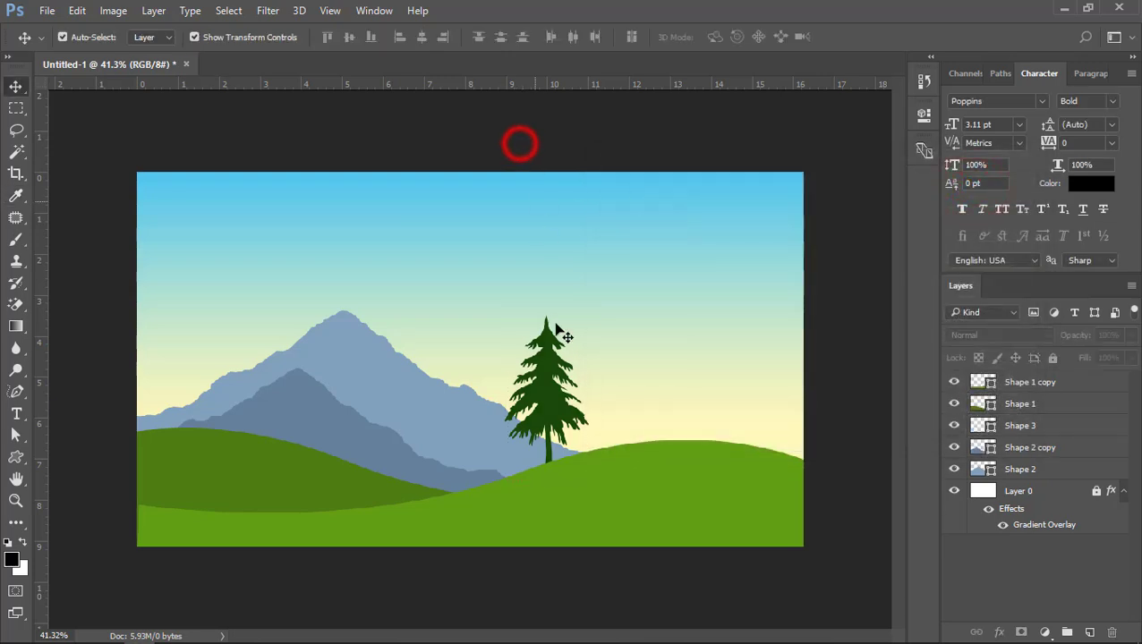
Duplicate the pine tree to its lower left, scale the copy to about 87.8%, and shift it slightly right.
{"action": "left_click", "coordinate": [549, 408]}
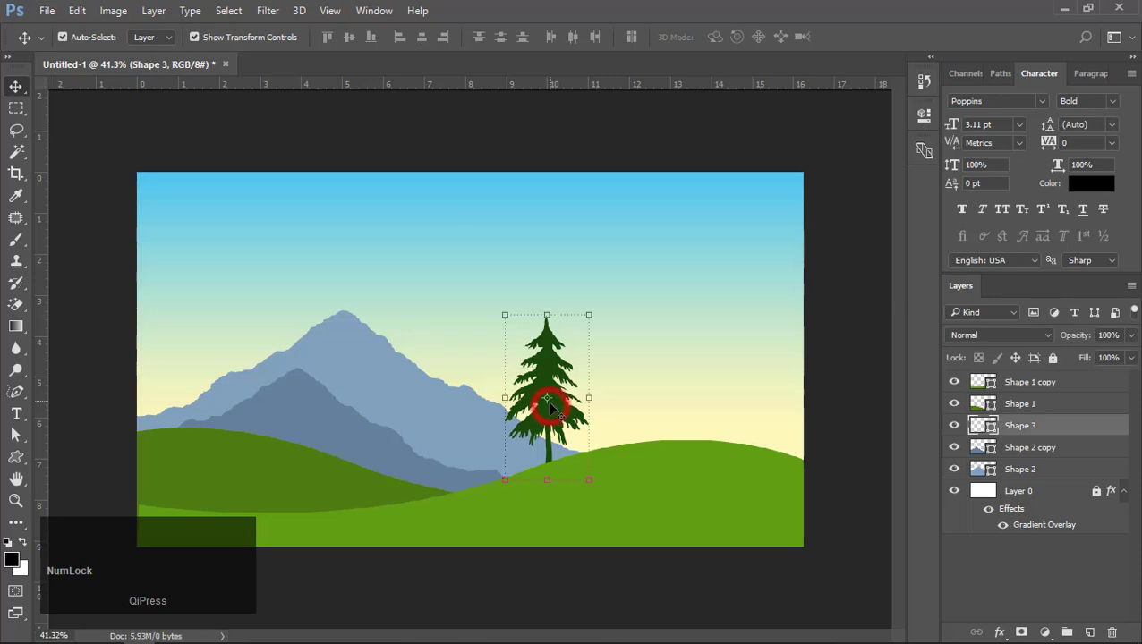
{"action": "left_click_drag", "start_coordinate": [557, 420], "coordinate": [500, 418]}
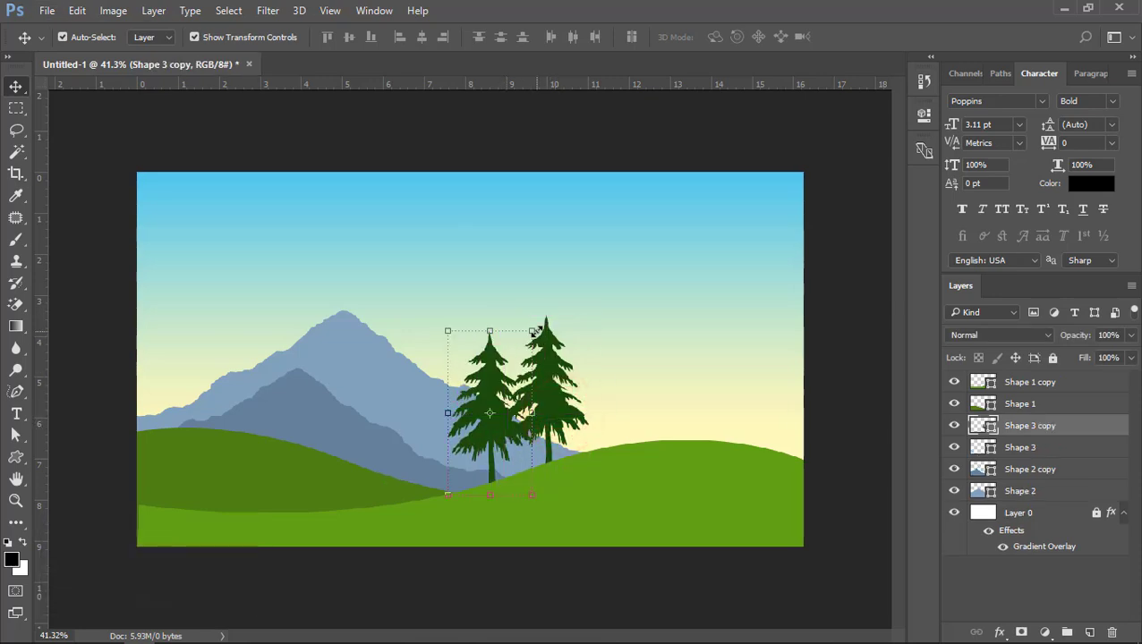
{"action": "key", "text": "ctrl+t"}
{"action": "left_click_drag", "start_coordinate": [533, 331], "coordinate": [521, 350]}
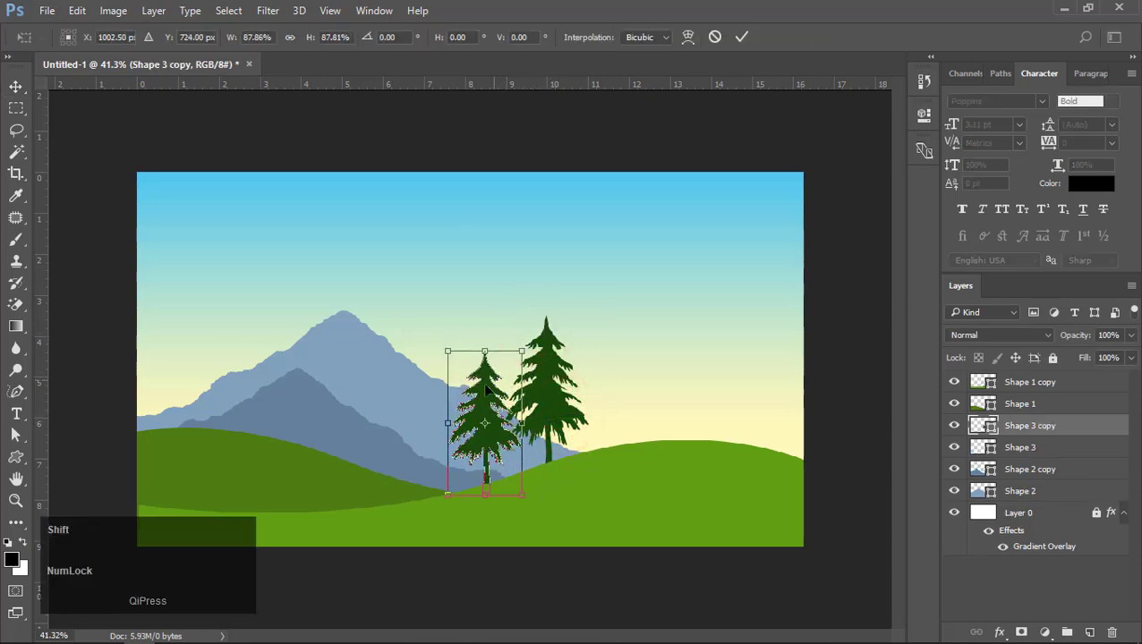
{"action": "double_click", "coordinate": [484, 390]}
{"action": "left_click_drag", "start_coordinate": [485, 390], "coordinate": [494, 390]}
Scale both pine trees together to about 92.5% width and height.
{"action": "key", "text": "shift"}
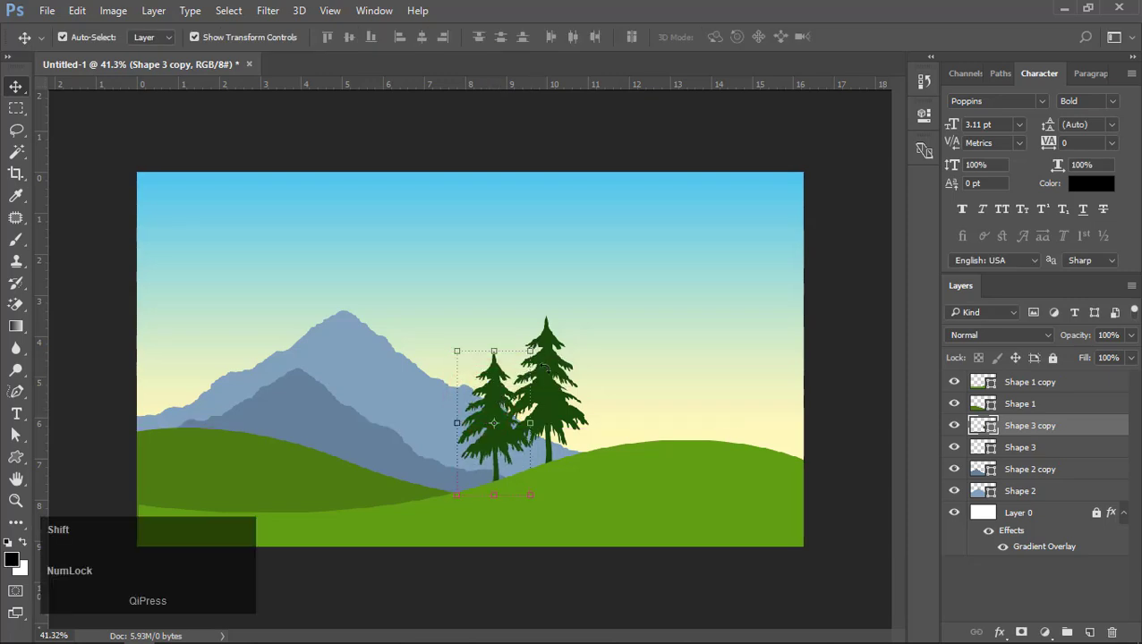
{"action": "left_click", "coordinate": [555, 411], "text": "shift"}
{"action": "left_click_drag", "start_coordinate": [586, 315], "coordinate": [577, 332]}
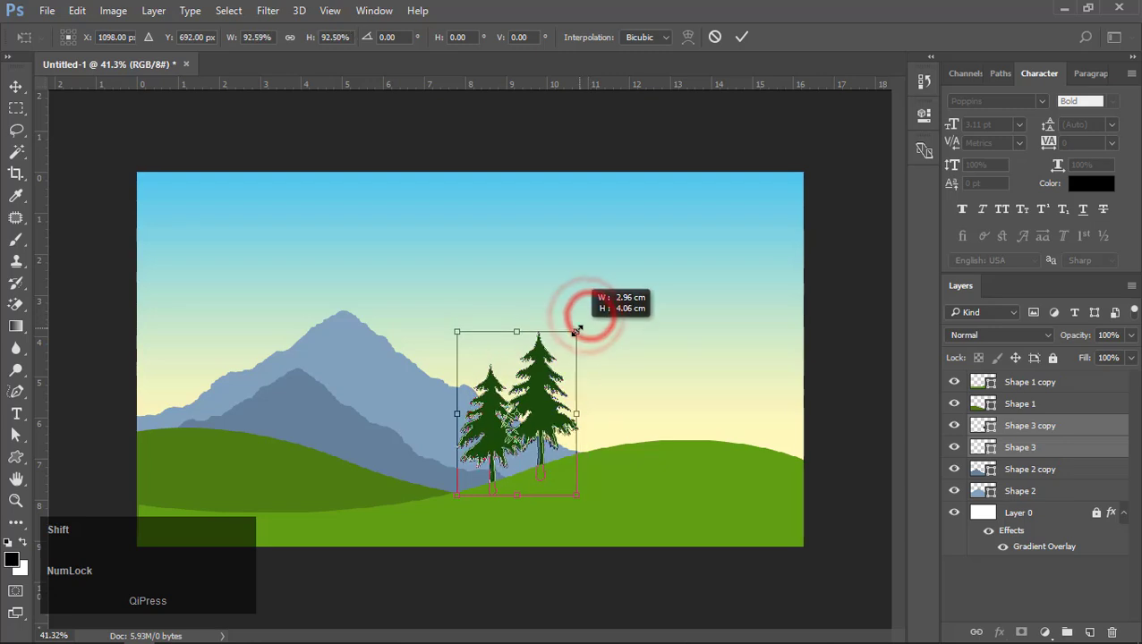
{"action": "double_click", "coordinate": [543, 403]}
{"action": "left_click", "coordinate": [652, 382]}
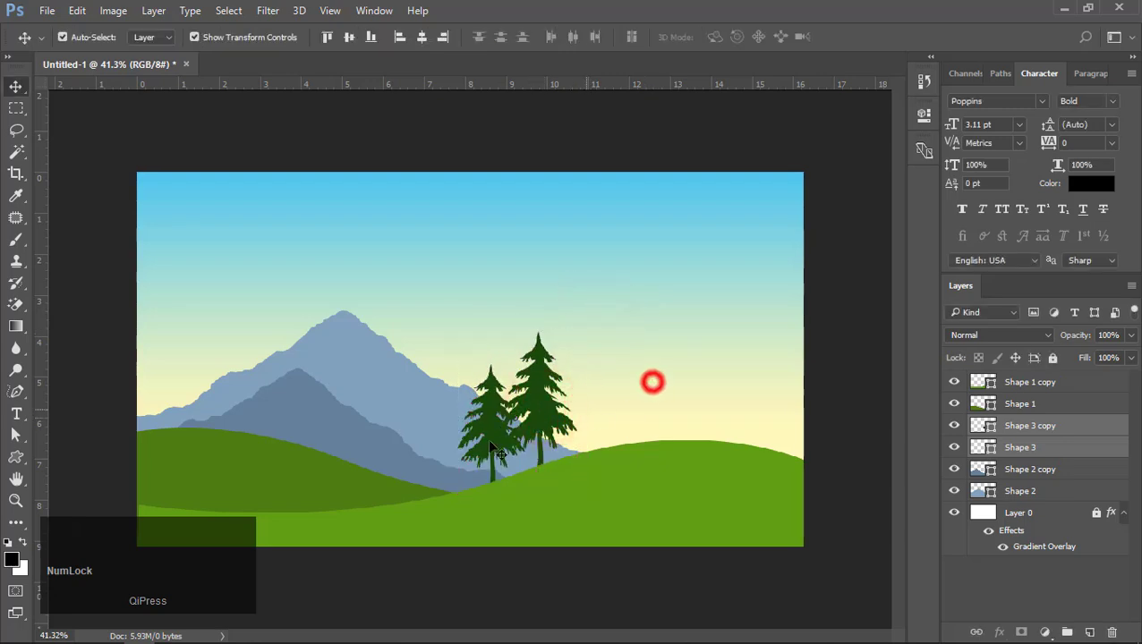
Duplicate the smaller pine to its lower left and shrink the copy to form a third tree where the hills meet.
{"action": "left_click", "coordinate": [479, 438]}
{"action": "key", "text": "alt"}
{"action": "left_click_drag", "start_coordinate": [486, 416], "coordinate": [431, 446]}
{"action": "left_click_drag", "start_coordinate": [463, 392], "coordinate": [463, 453]}
{"action": "double_click", "coordinate": [461, 446]}
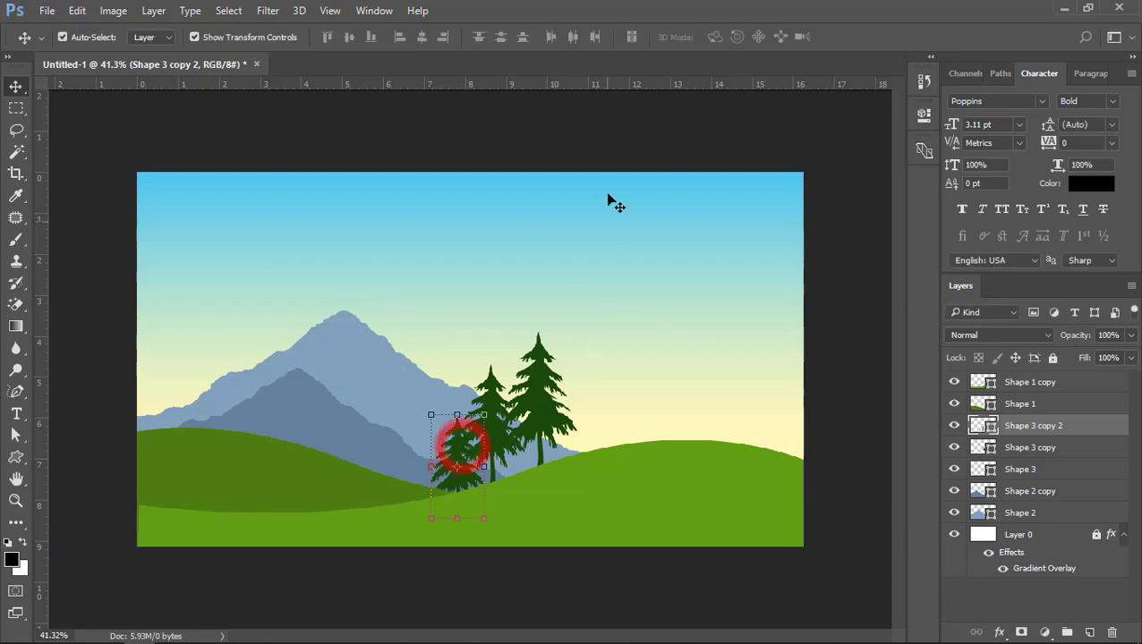
{"action": "left_click", "coordinate": [606, 152]}
{"action": "left_click_drag", "start_coordinate": [454, 474], "coordinate": [456, 481]}
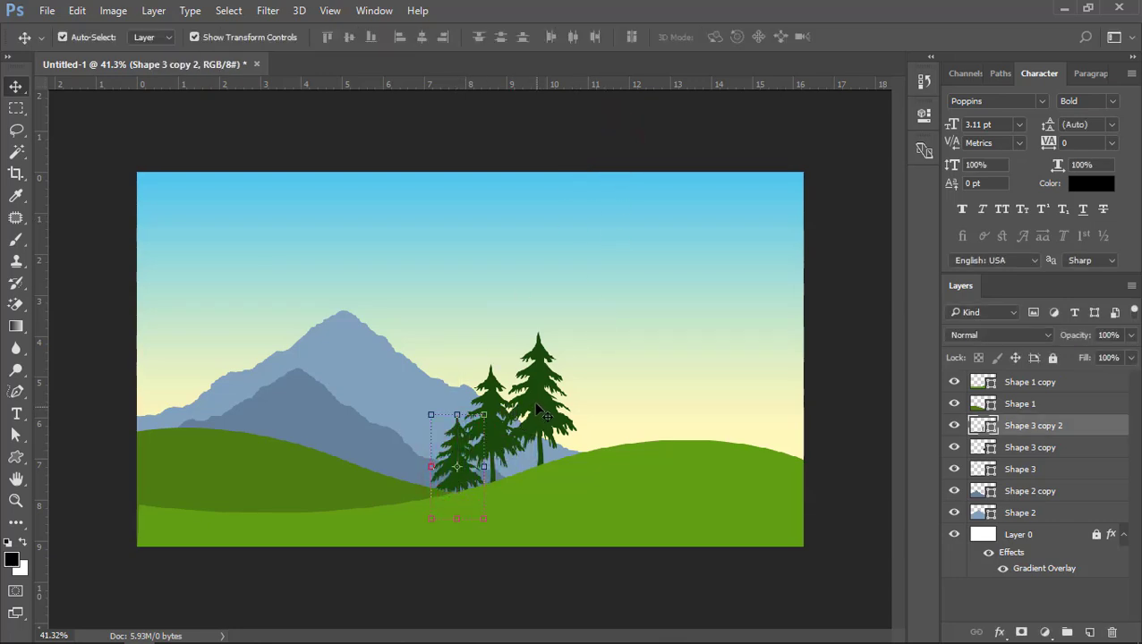
Move the two larger pines slightly right, away from the smallest tree.
{"action": "left_click", "coordinate": [493, 375]}
{"action": "left_click", "coordinate": [554, 419], "text": "shift"}
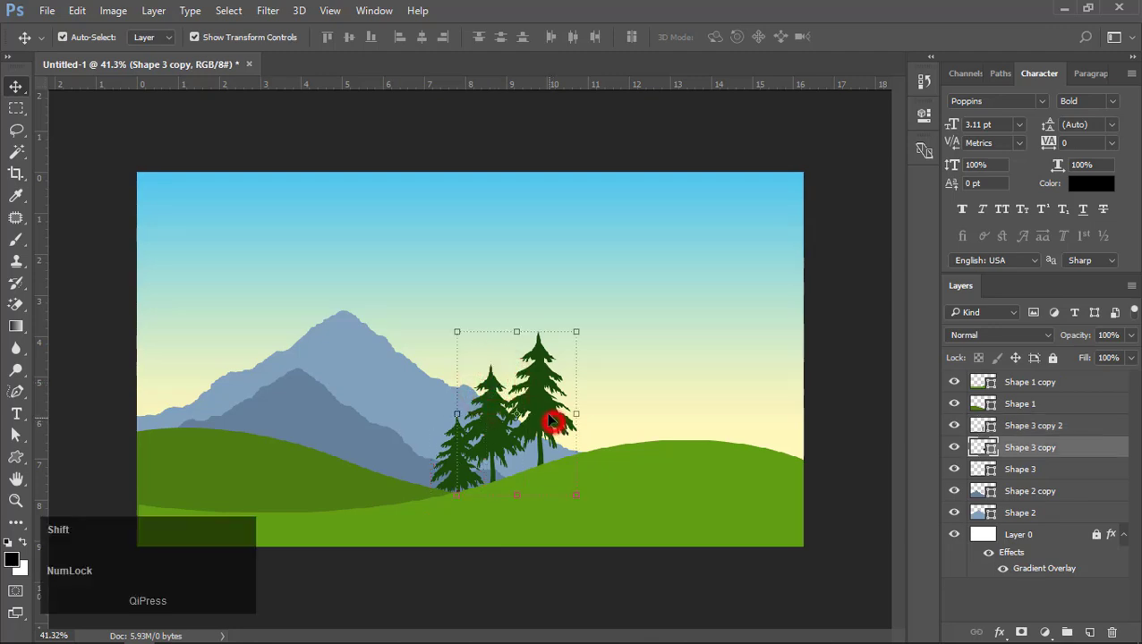
{"action": "left_click_drag", "start_coordinate": [554, 420], "coordinate": [561, 419]}
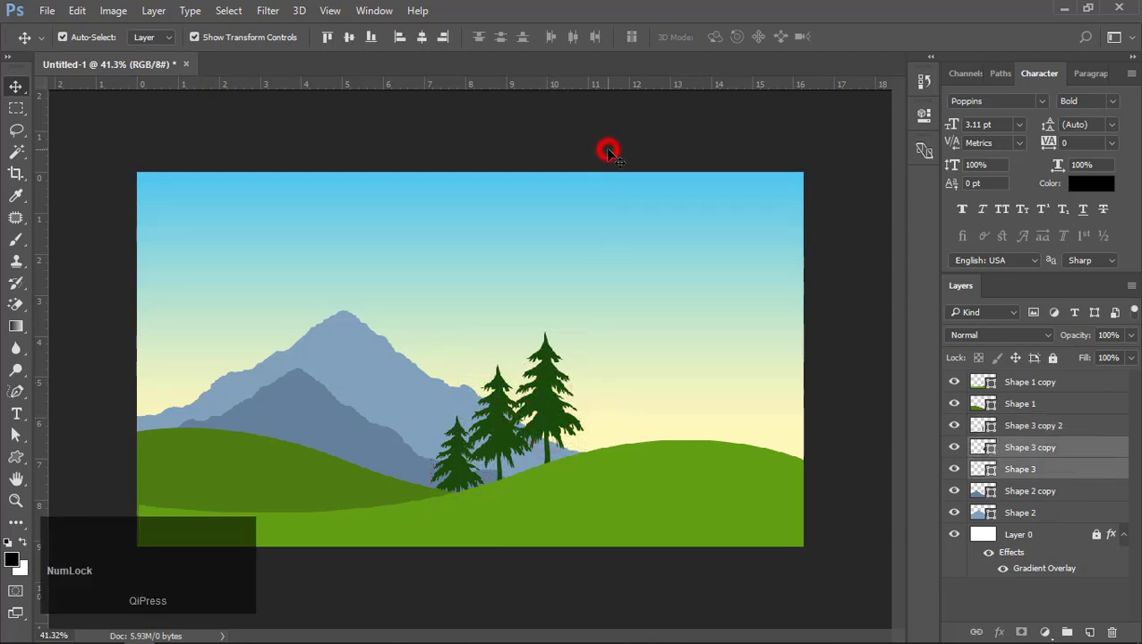
{"action": "left_click", "coordinate": [607, 154]}
{"action": "left_click", "coordinate": [609, 154]}
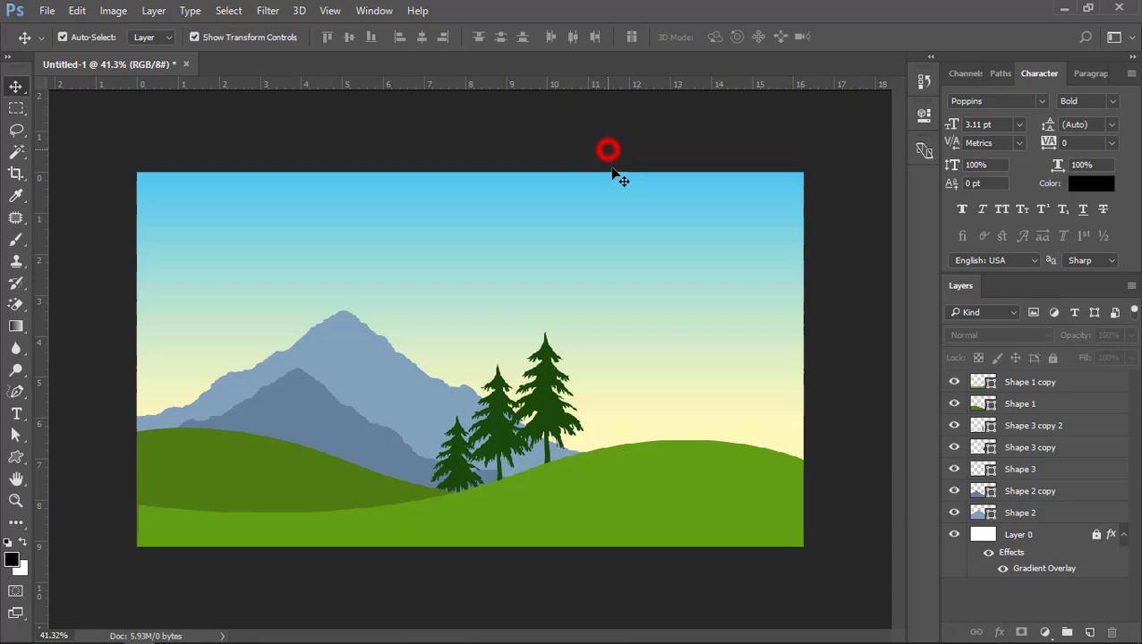
Load the front light-green hill's outline as a selection and add a new layer above it.
{"action": "left_click", "coordinate": [619, 465]}
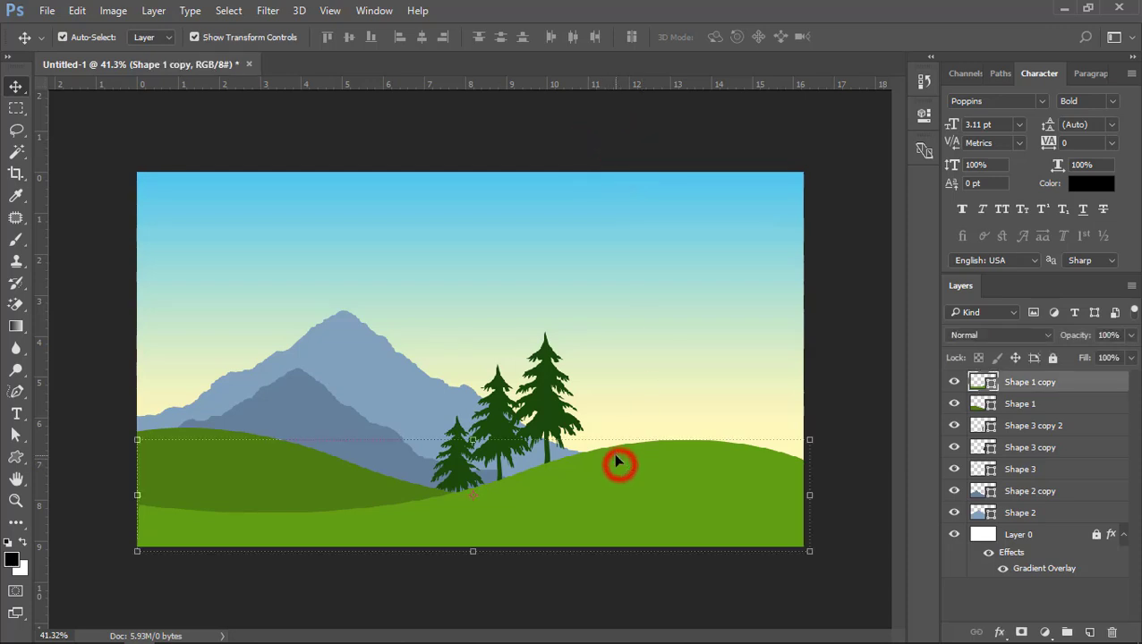
{"action": "left_click", "coordinate": [984, 383], "text": "ctrl"}
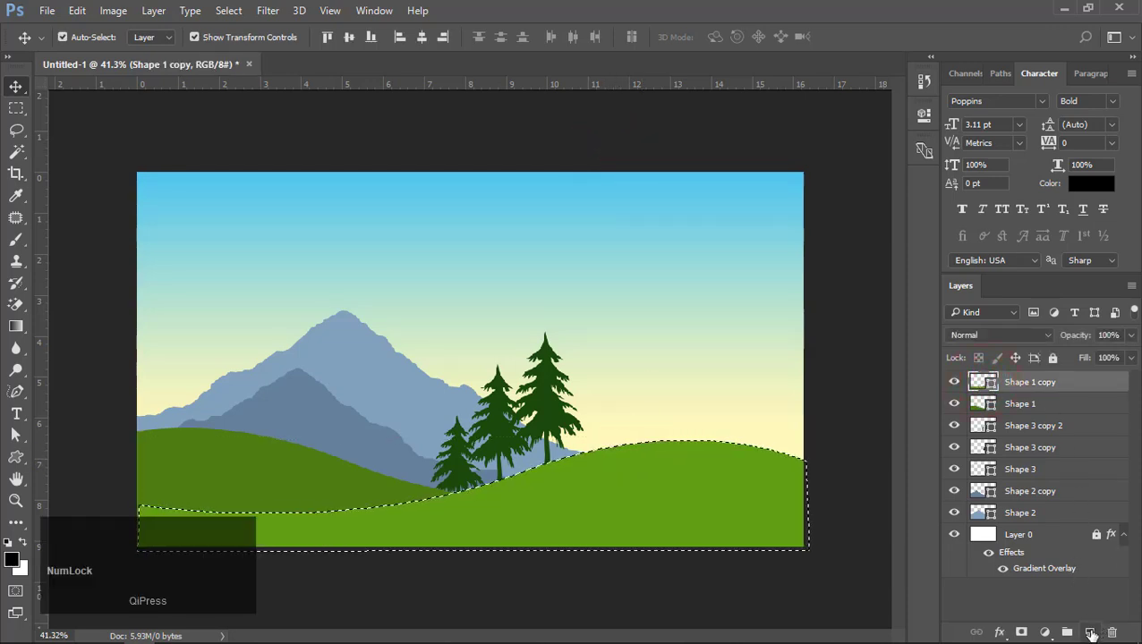
{"action": "left_click", "coordinate": [1090, 632]}
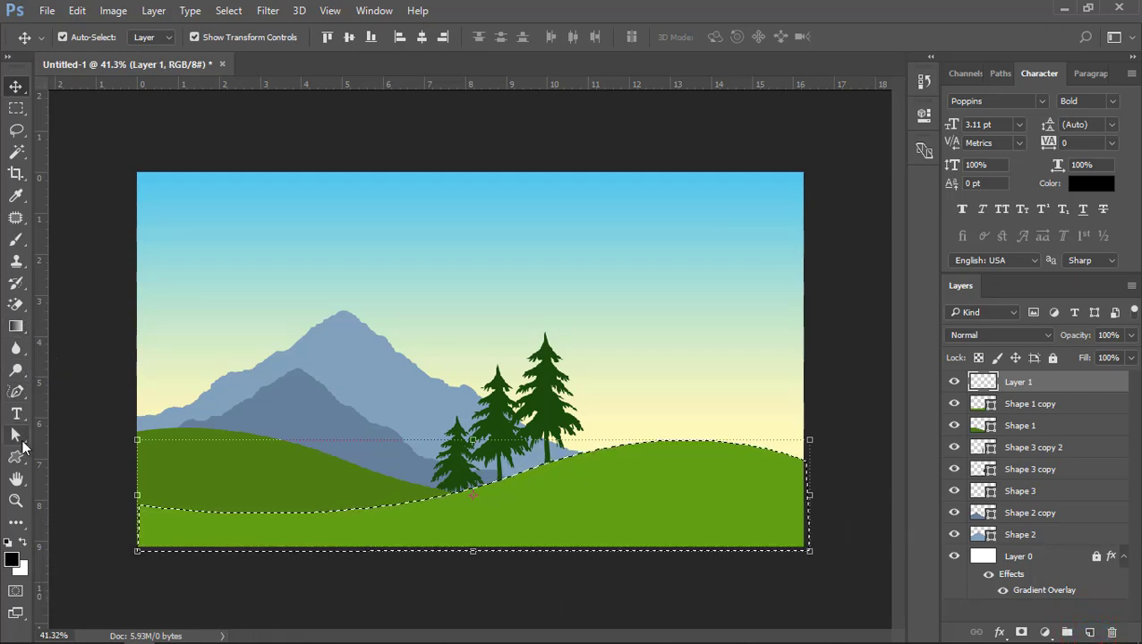
Paint a soft light-green (#aae261) highlight along the upper edge of the selected front hill with the Brush tool.
{"action": "left_click", "coordinate": [15, 238]}
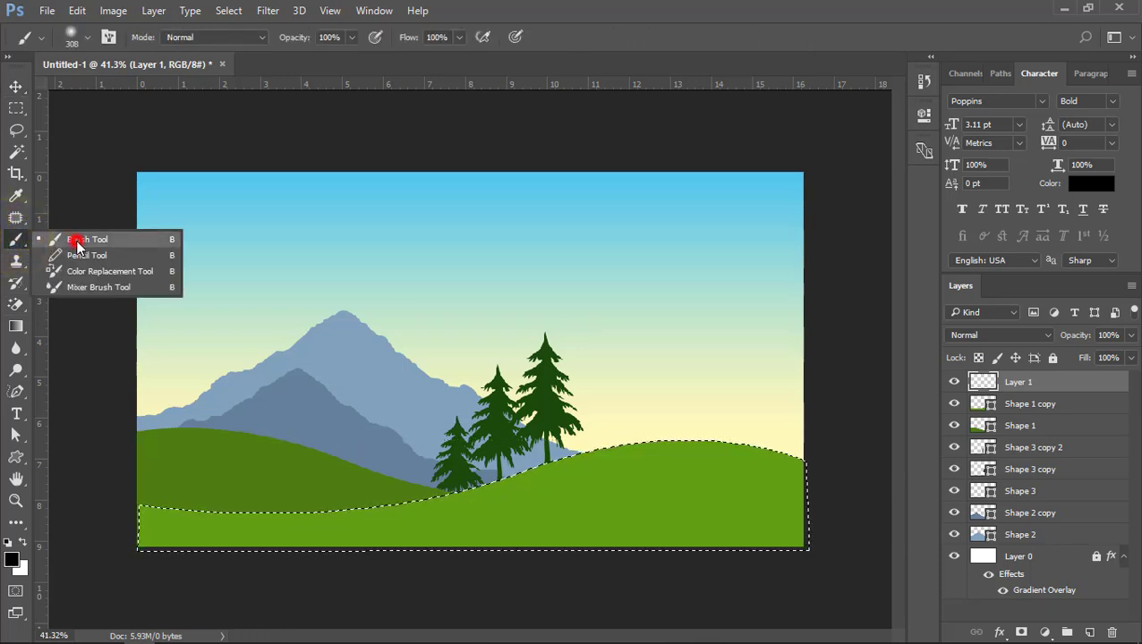
{"action": "left_click", "coordinate": [77, 242]}
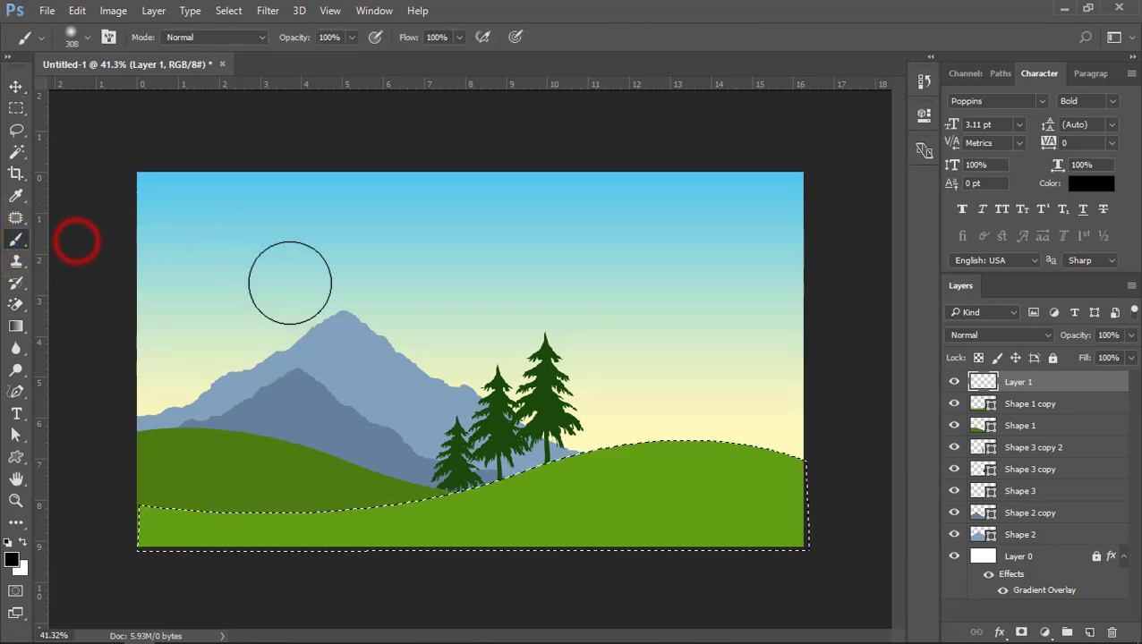
{"action": "left_click", "coordinate": [18, 560]}
{"action": "left_click", "coordinate": [554, 474]}
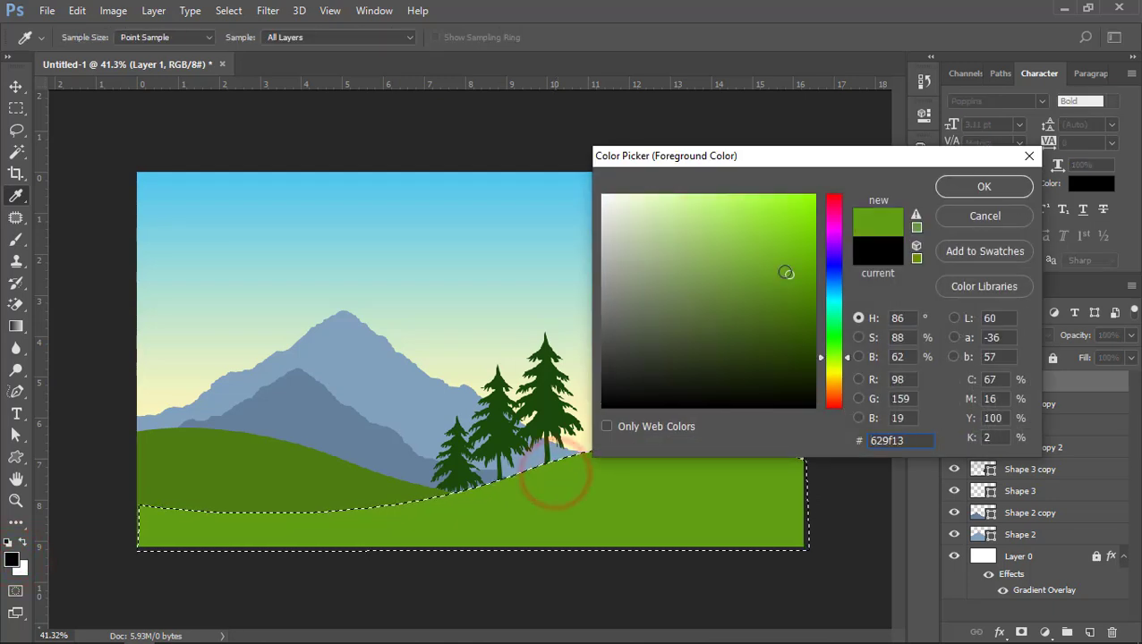
{"action": "left_click", "coordinate": [722, 219]}
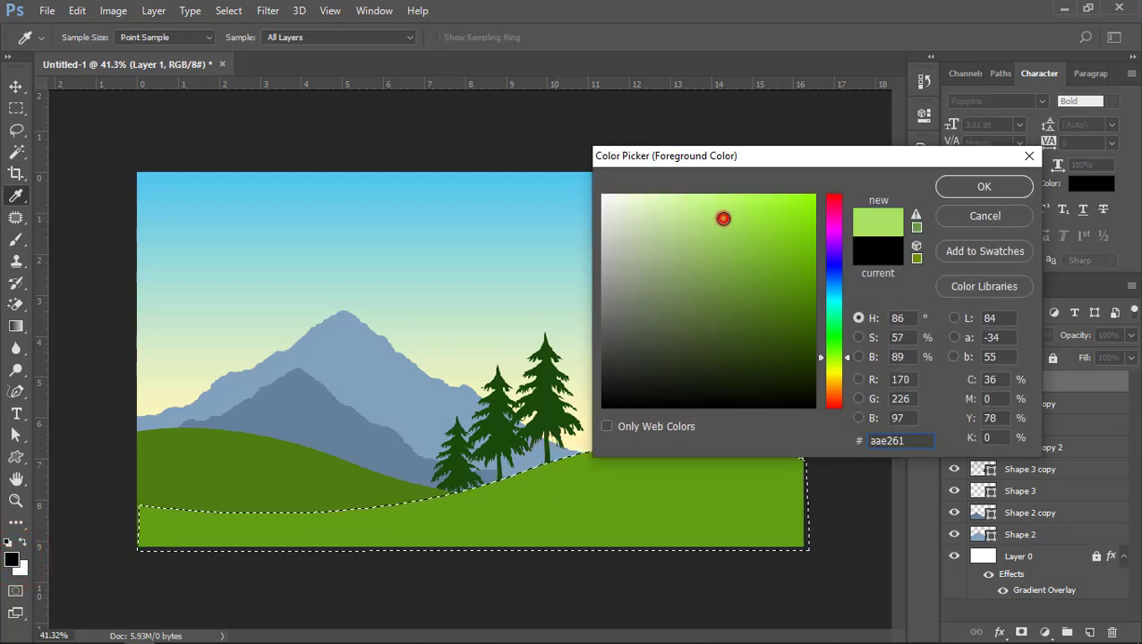
{"action": "left_click", "coordinate": [953, 186]}
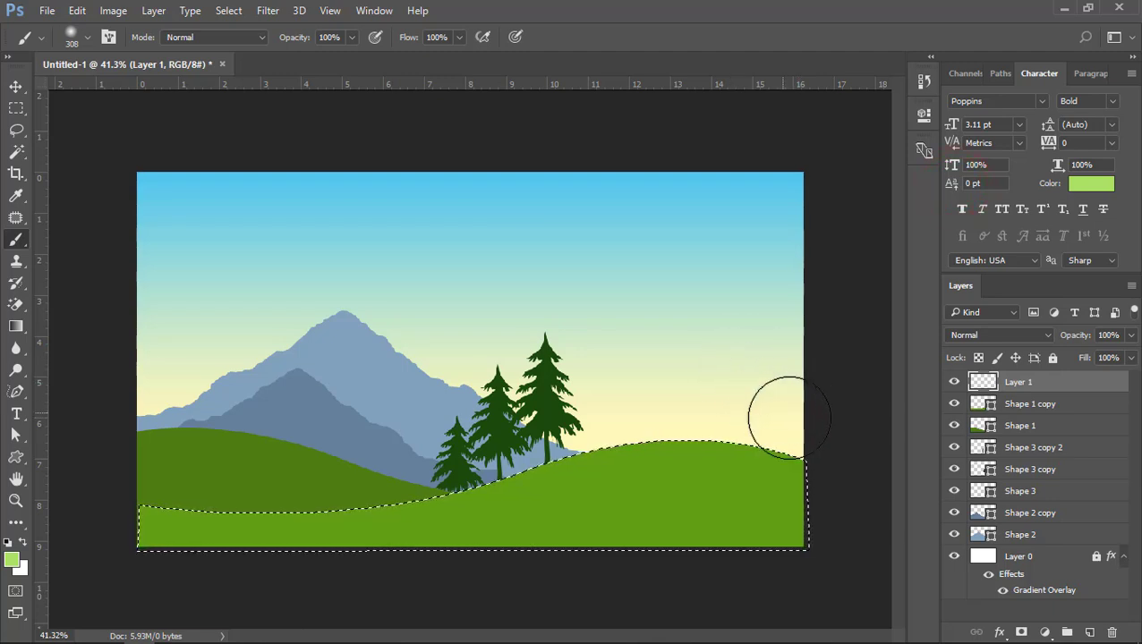
{"action": "left_click", "coordinate": [553, 427]}
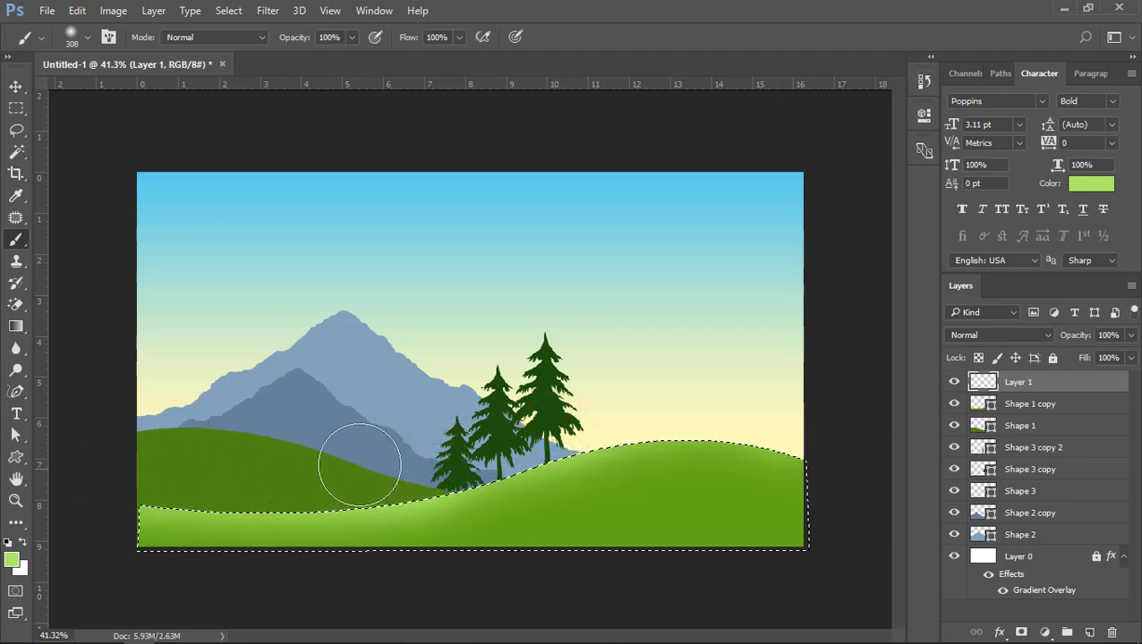
{"action": "left_click", "coordinate": [377, 462]}
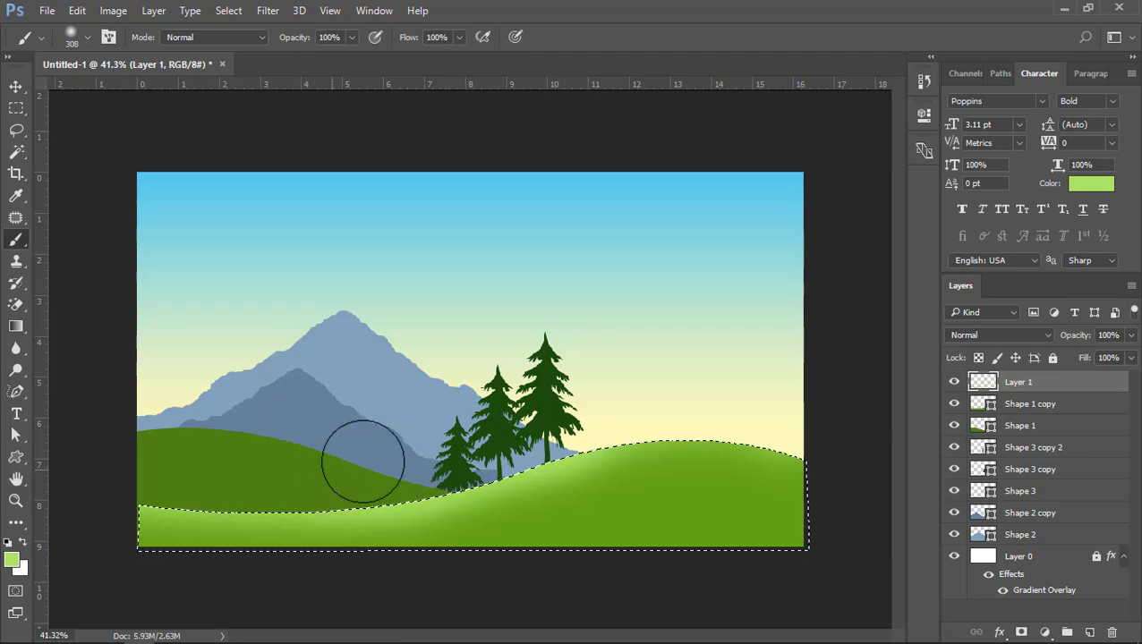
{"action": "left_click", "coordinate": [549, 435]}
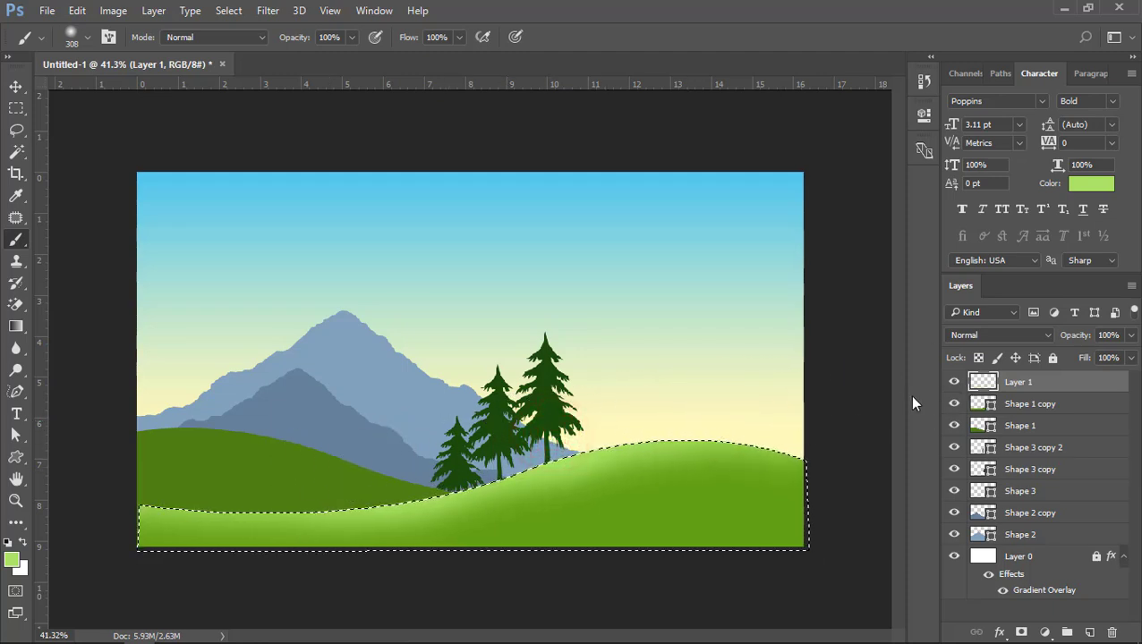
{"action": "left_click", "coordinate": [15, 86]}
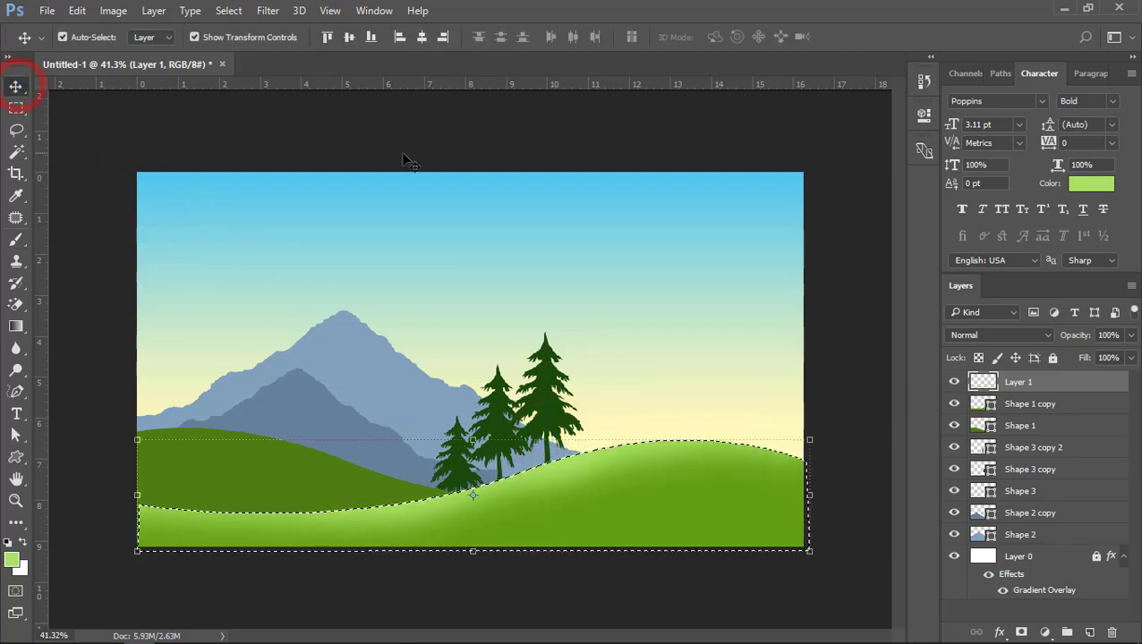
Clear the selection and lower the front hill's highlight layer opacity to about 82%.
{"action": "key", "text": "ctrl"}
{"action": "key", "text": "ctrl+d"}
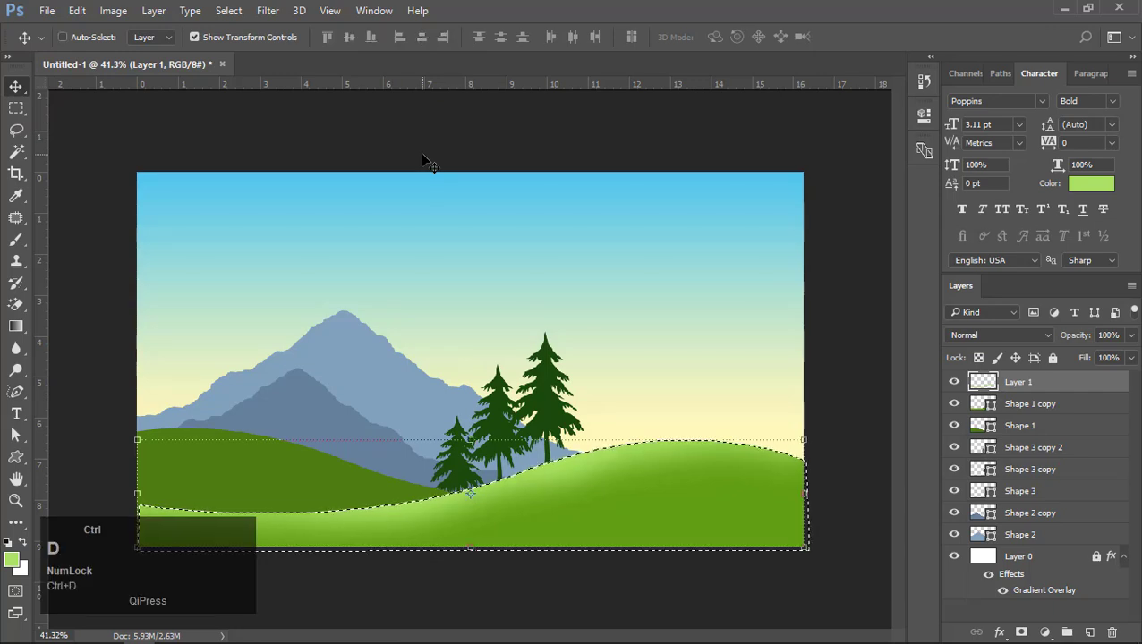
{"action": "left_click", "coordinate": [94, 126]}
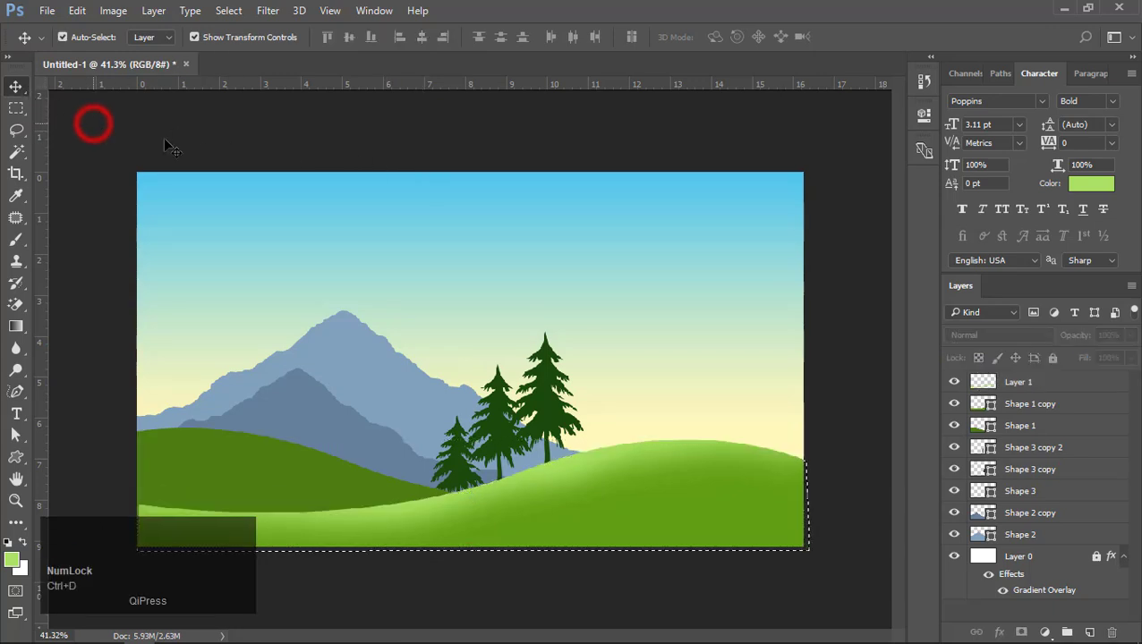
{"action": "scroll", "coordinate": [567, 354], "scroll_direction": "down", "scroll_amount": 1}
{"action": "left_click", "coordinate": [594, 442]}
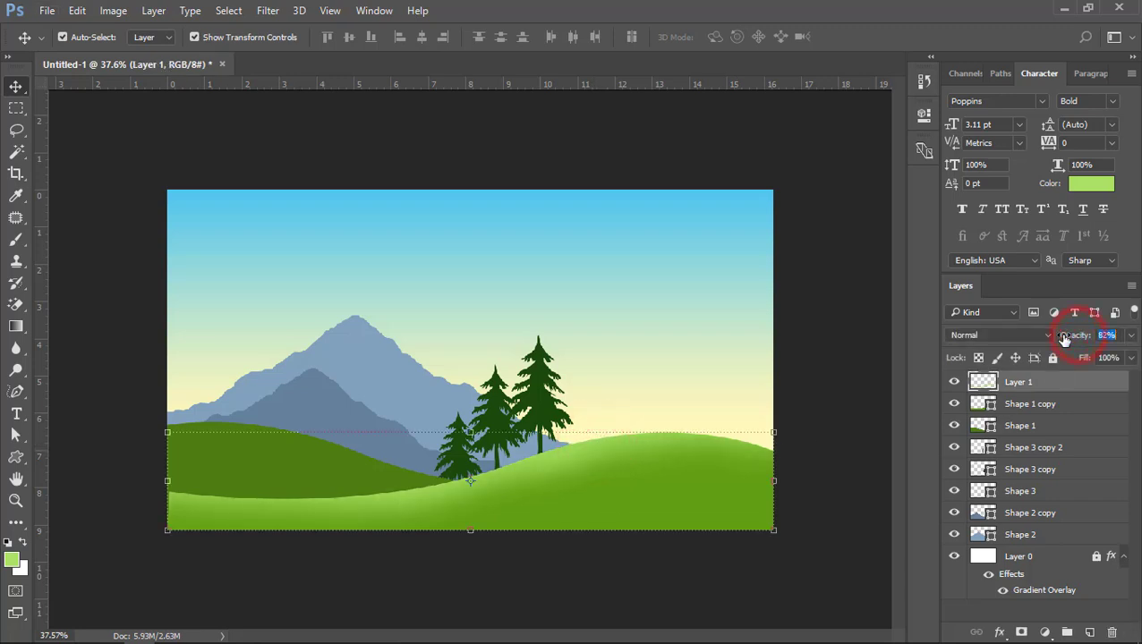
{"action": "left_click", "coordinate": [833, 273]}
Move the tallest pine slightly right, away from the middle pine.
{"action": "left_click_drag", "start_coordinate": [554, 419], "coordinate": [564, 419]}
{"action": "left_click", "coordinate": [836, 313]}
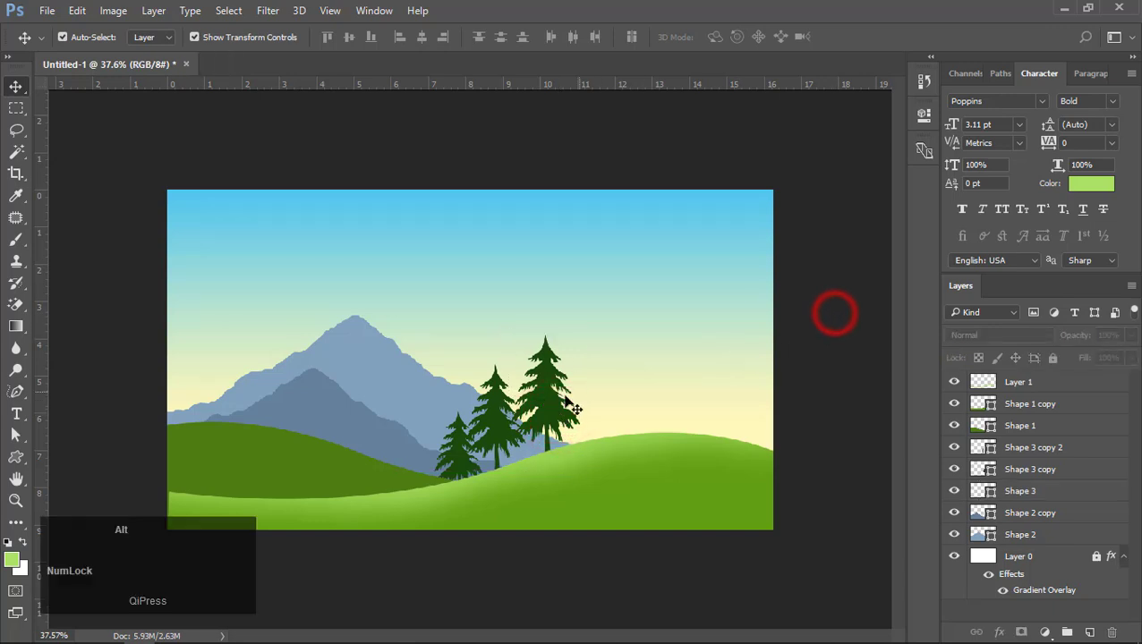
Load the dark-green back hill's outline as a selection and add a new layer above that hill.
{"action": "scroll", "coordinate": [836, 313], "scroll_direction": "up", "scroll_amount": 1}
{"action": "left_click", "coordinate": [265, 461]}
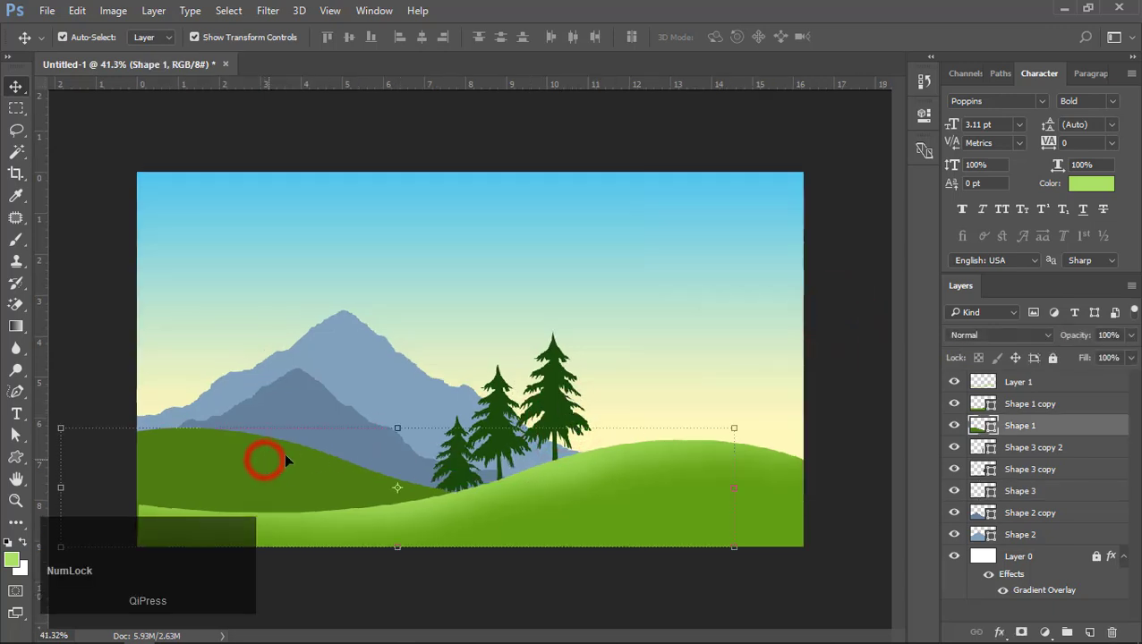
{"action": "left_click", "coordinate": [981, 428], "text": "ctrl"}
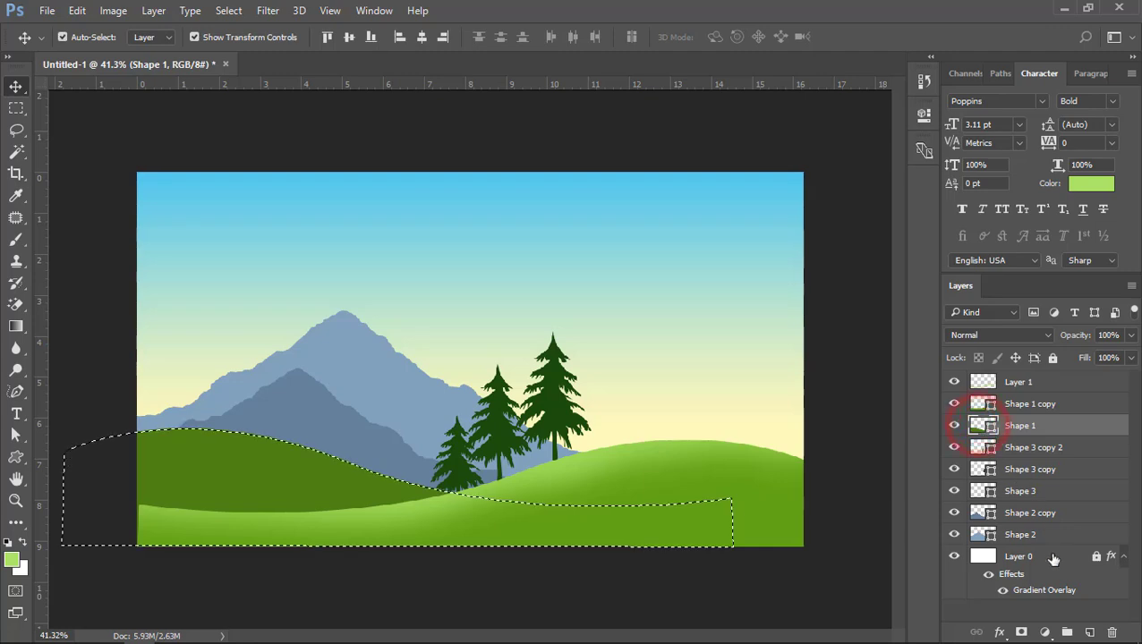
{"action": "left_click", "coordinate": [1089, 631]}
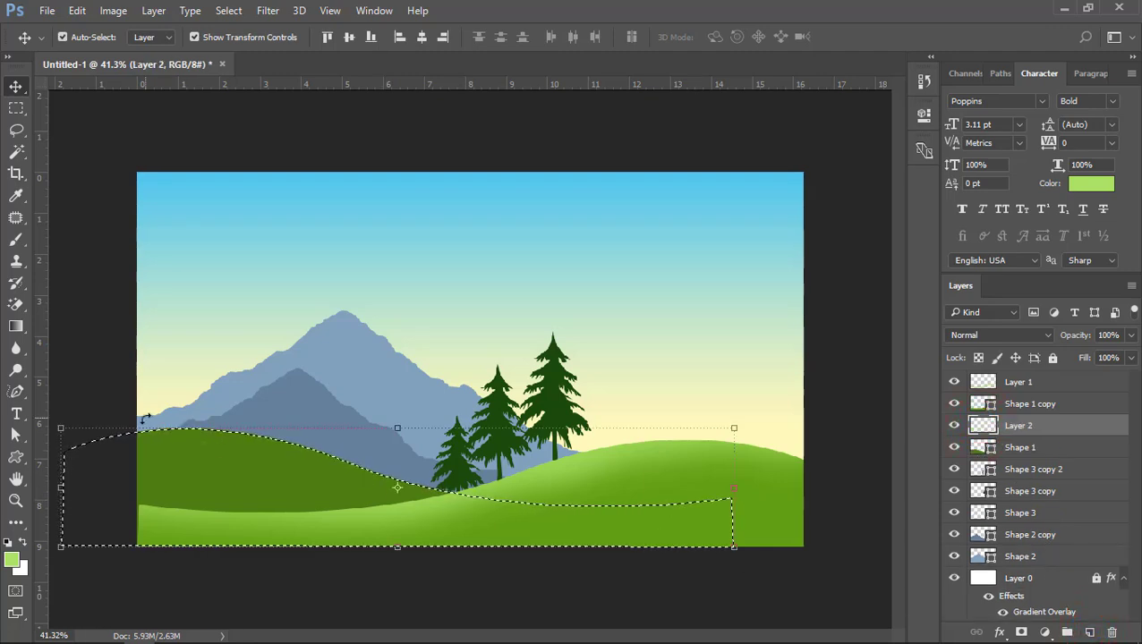
Paint a soft light-green highlight along the back hill's upper edge with the Brush tool, and clear the selection.
{"action": "left_click", "coordinate": [17, 239]}
{"action": "mouse_move", "coordinate": [145, 389]}
{"action": "left_mouse_down"}
{"action": "mouse_move", "coordinate": [219, 382]}
{"action": "mouse_move", "coordinate": [422, 435]}
{"action": "left_mouse_up"}
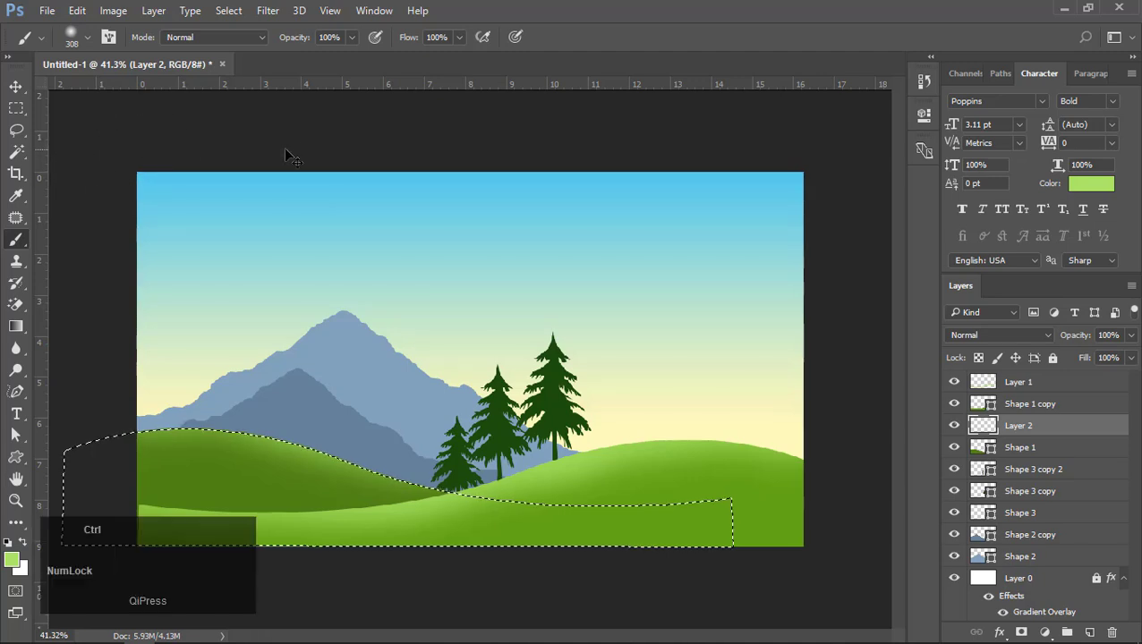
{"action": "key", "text": "ctrl+d"}
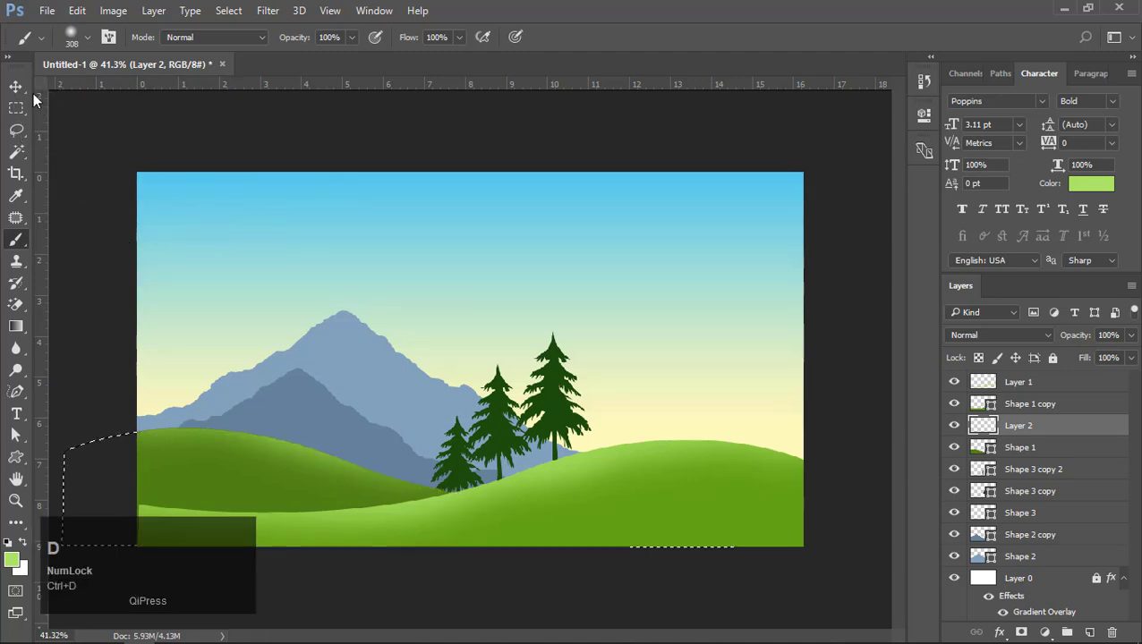
{"action": "left_click", "coordinate": [16, 86]}
{"action": "left_click", "coordinate": [117, 115]}
Lower the back hill's highlight layer opacity to about 79%.
{"action": "scroll", "coordinate": [280, 442], "scroll_direction": "up", "scroll_amount": 1}
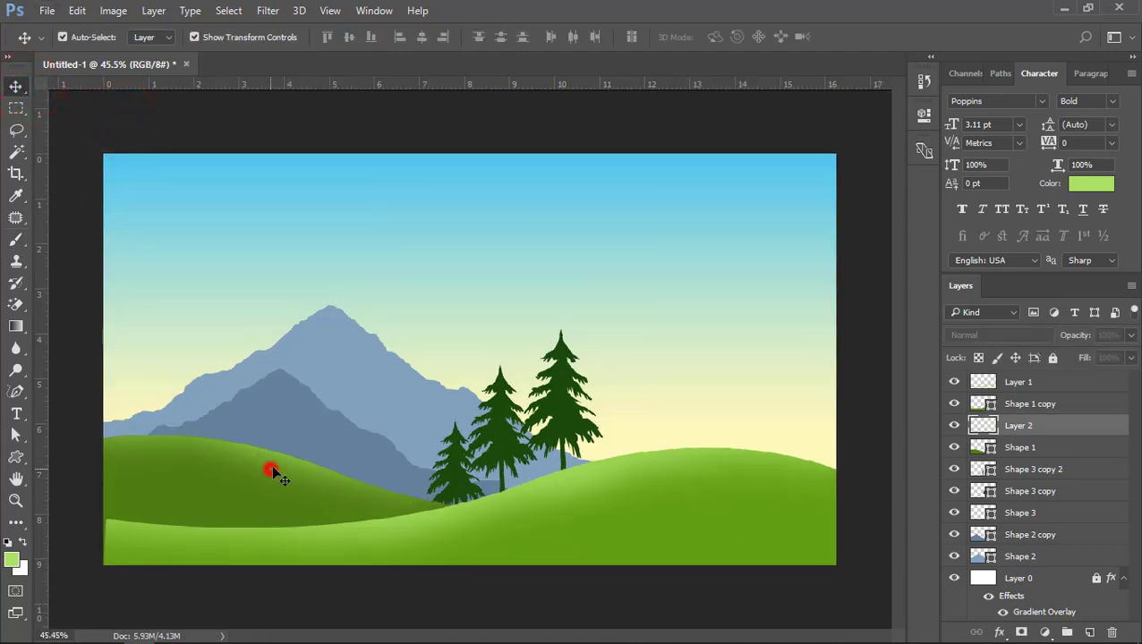
{"action": "left_click", "coordinate": [272, 470]}
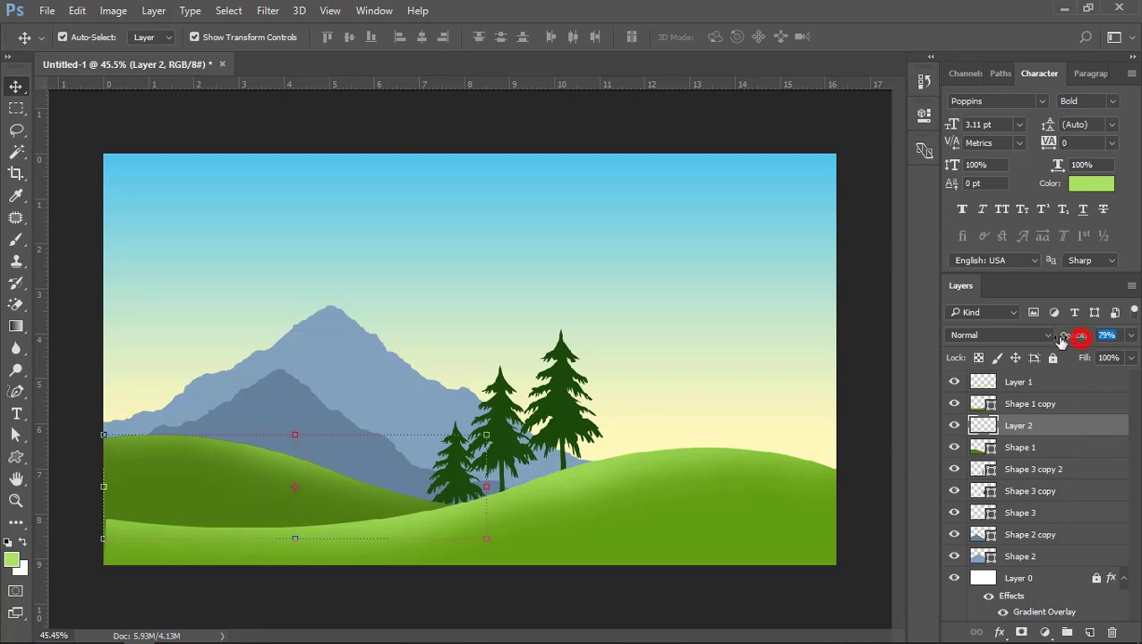
{"action": "left_click", "coordinate": [634, 143]}
{"action": "scroll", "coordinate": [505, 376], "scroll_direction": "up", "scroll_amount": 1}
{"action": "scroll", "coordinate": [499, 379], "scroll_direction": "down", "scroll_amount": 3}
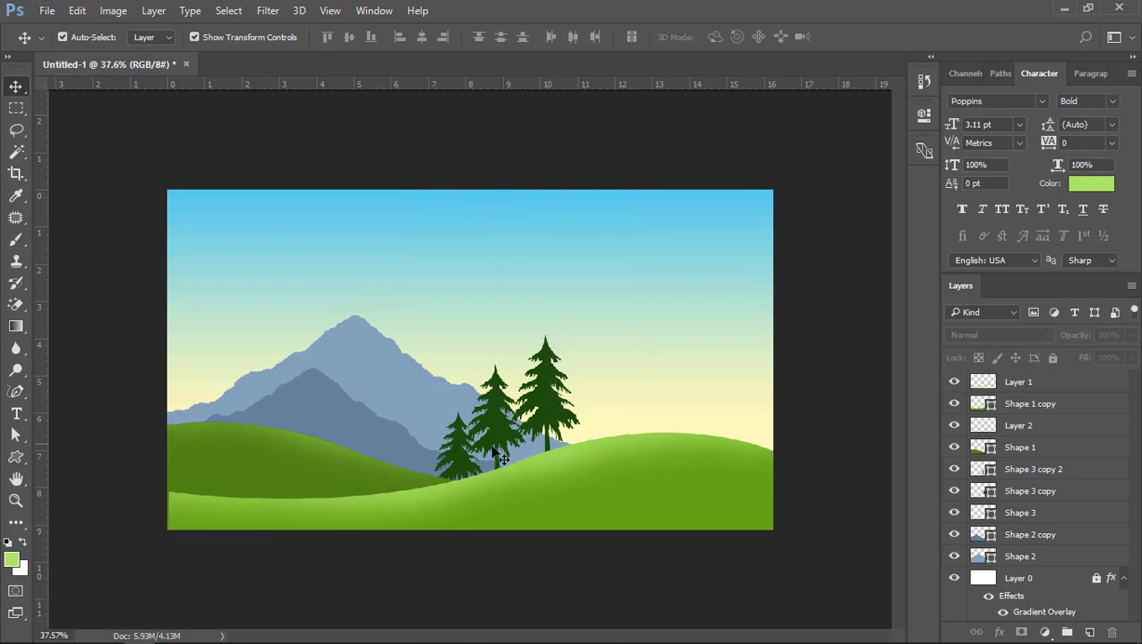
Recolour the smallest pine to the darker green #153a0a.
{"action": "left_click", "coordinate": [459, 460]}
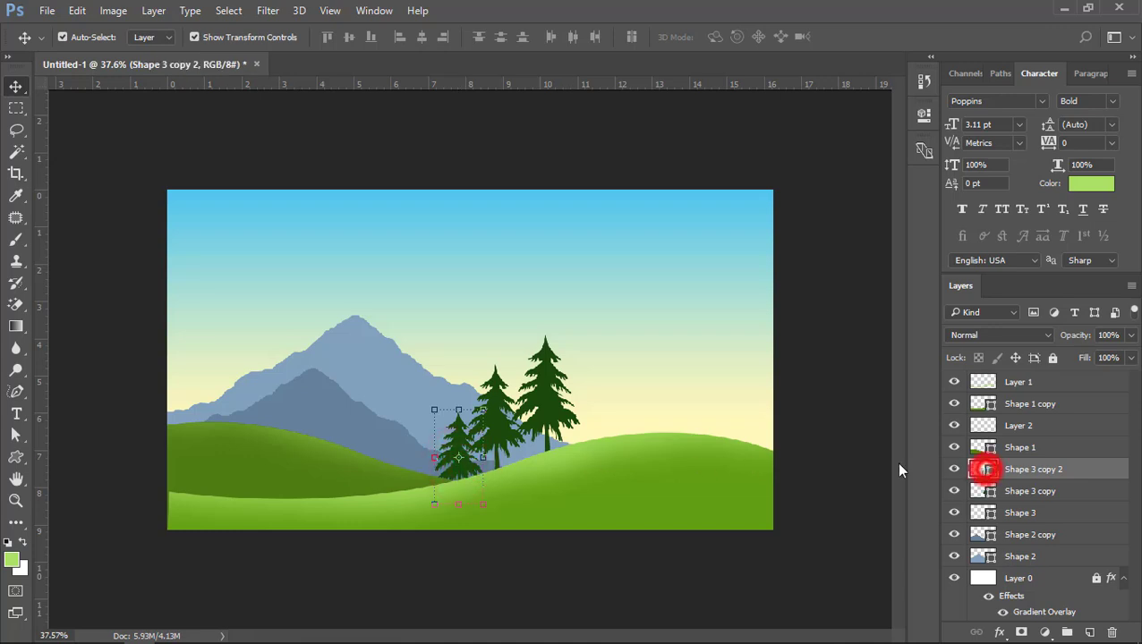
{"action": "double_click", "coordinate": [985, 468]}
{"action": "left_click", "coordinate": [780, 358]}
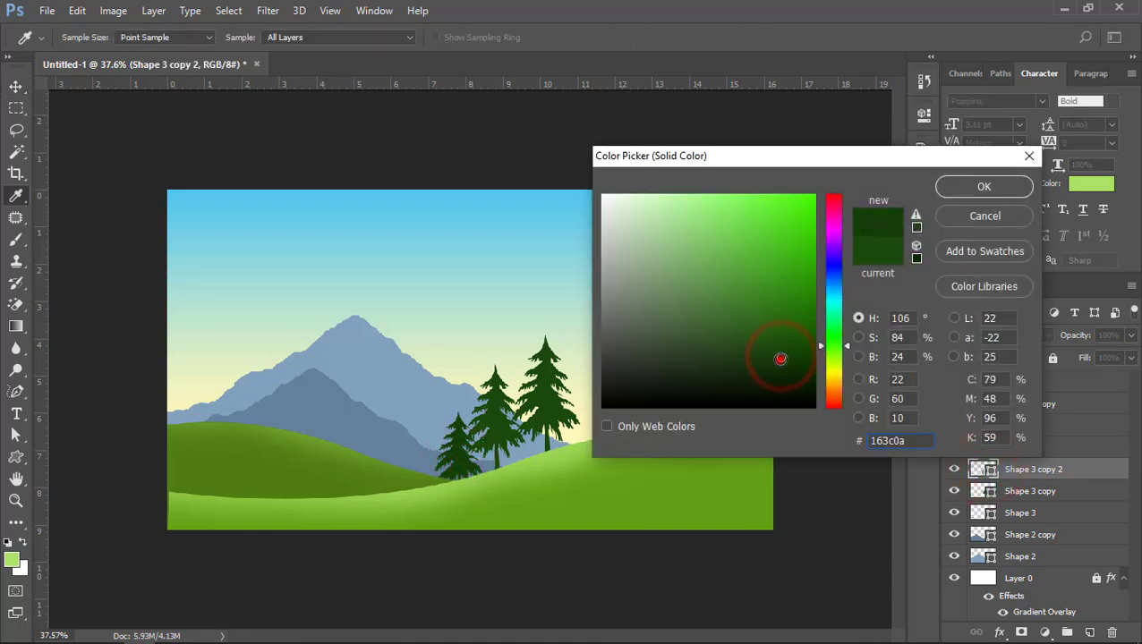
{"action": "left_click", "coordinate": [956, 186]}
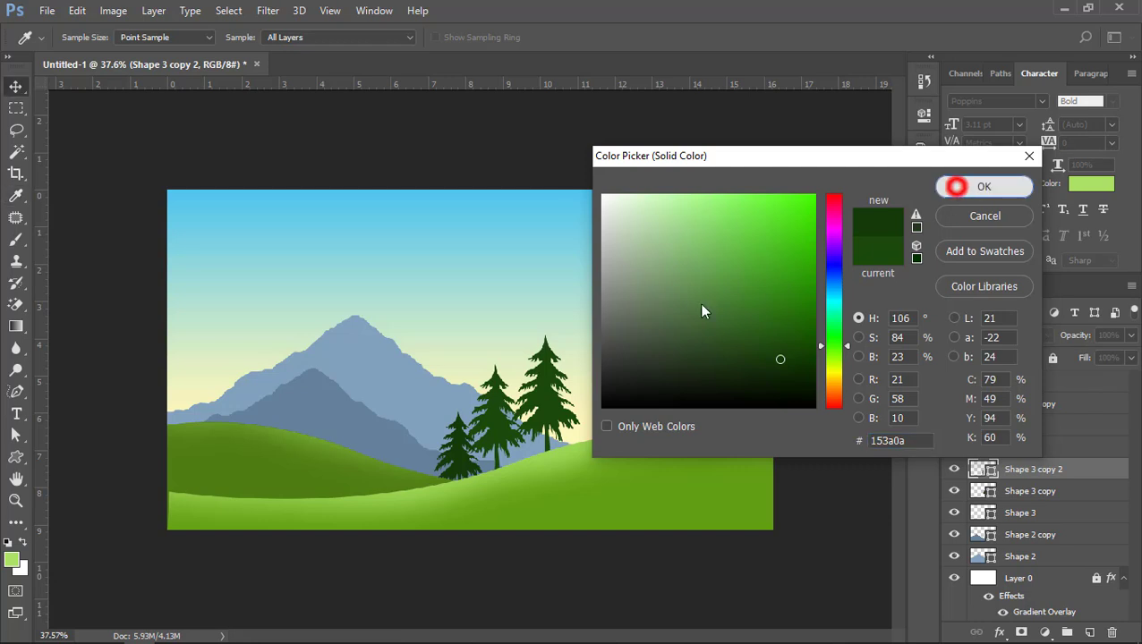
Space out the pines by moving the tallest one up and right along the hill and the other two slightly right.
{"action": "left_click_drag", "start_coordinate": [551, 405], "coordinate": [582, 393]}
{"action": "left_click_drag", "start_coordinate": [490, 432], "coordinate": [507, 432]}
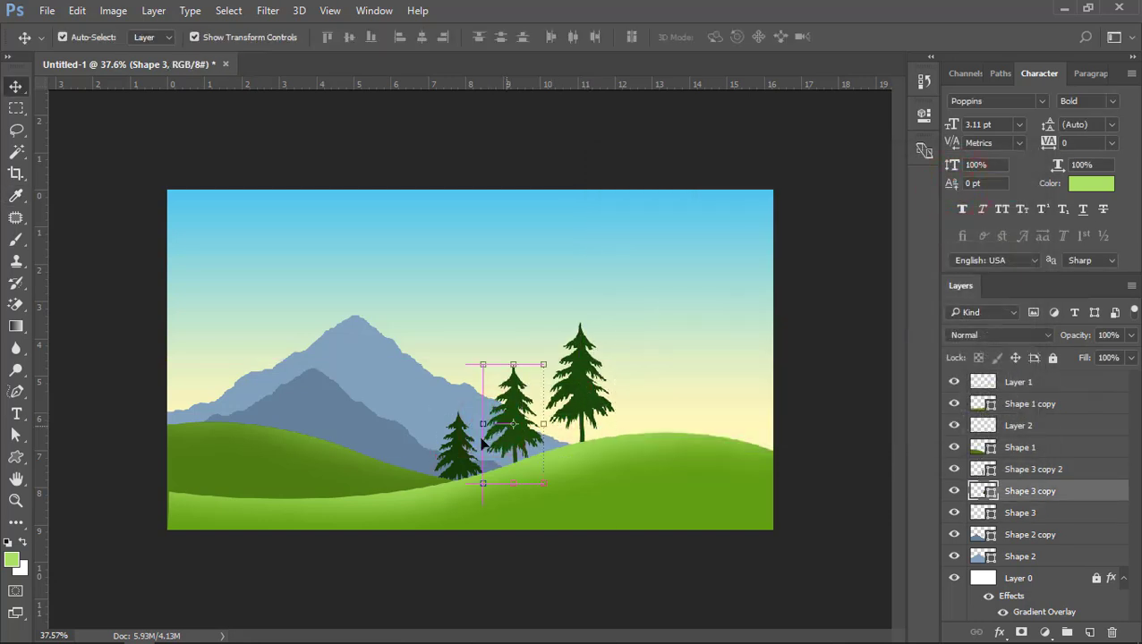
{"action": "left_click_drag", "start_coordinate": [454, 461], "coordinate": [472, 460]}
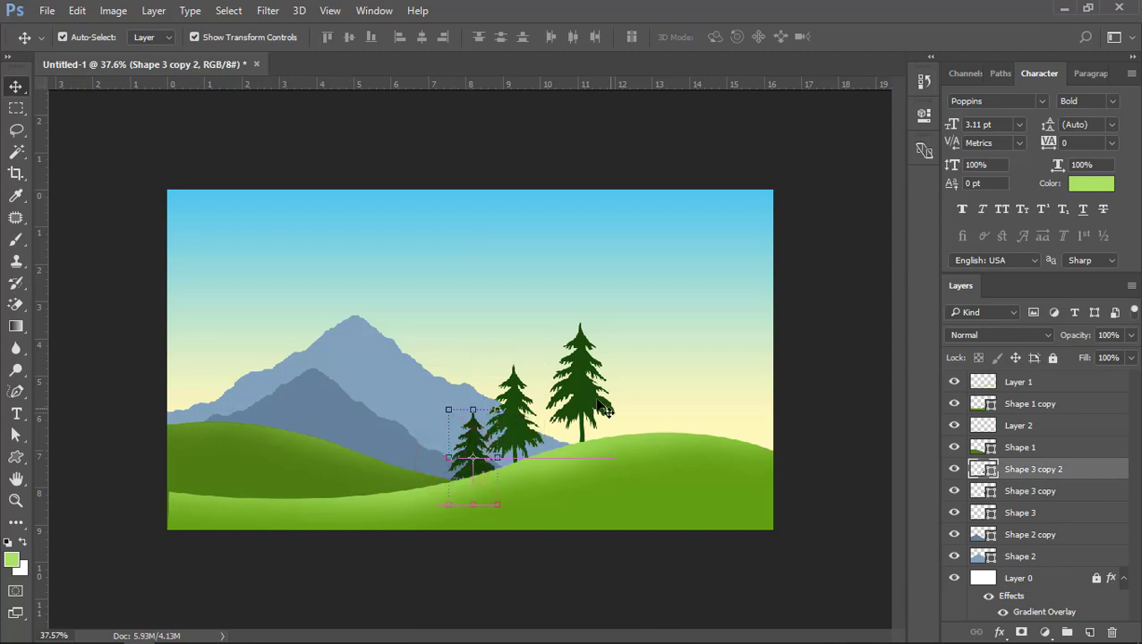
Recolour the tallest pine to the lighter green #296417.
{"action": "left_click", "coordinate": [589, 393]}
{"action": "left_click", "coordinate": [982, 513]}
{"action": "double_click", "coordinate": [981, 512]}
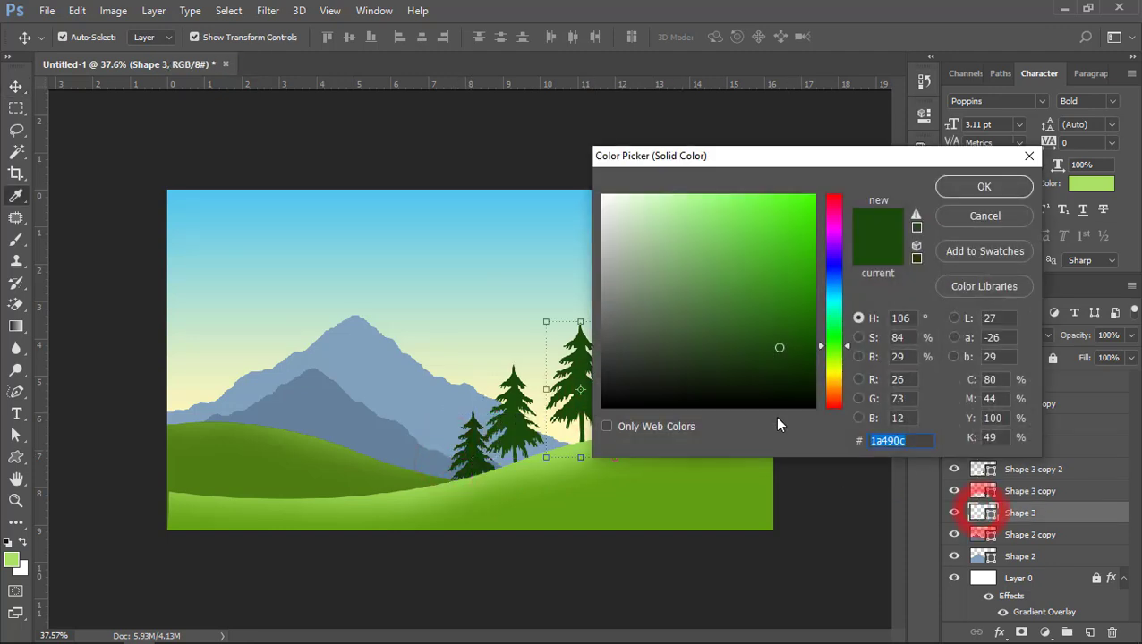
{"action": "left_click", "coordinate": [769, 320]}
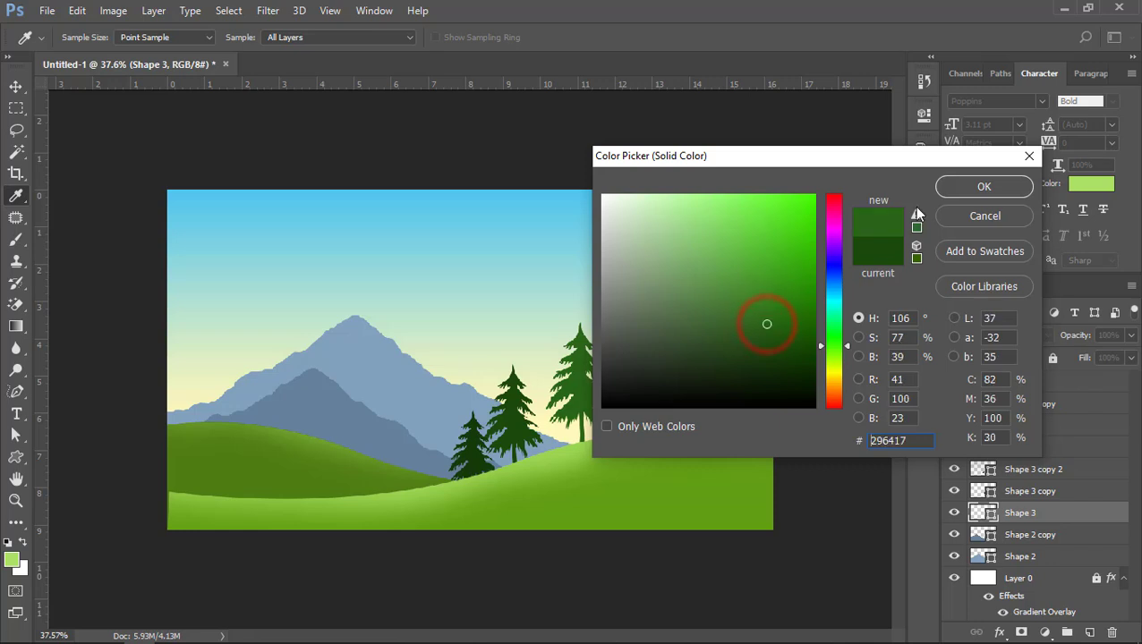
{"action": "left_click", "coordinate": [950, 183]}
{"action": "left_click", "coordinate": [756, 140]}
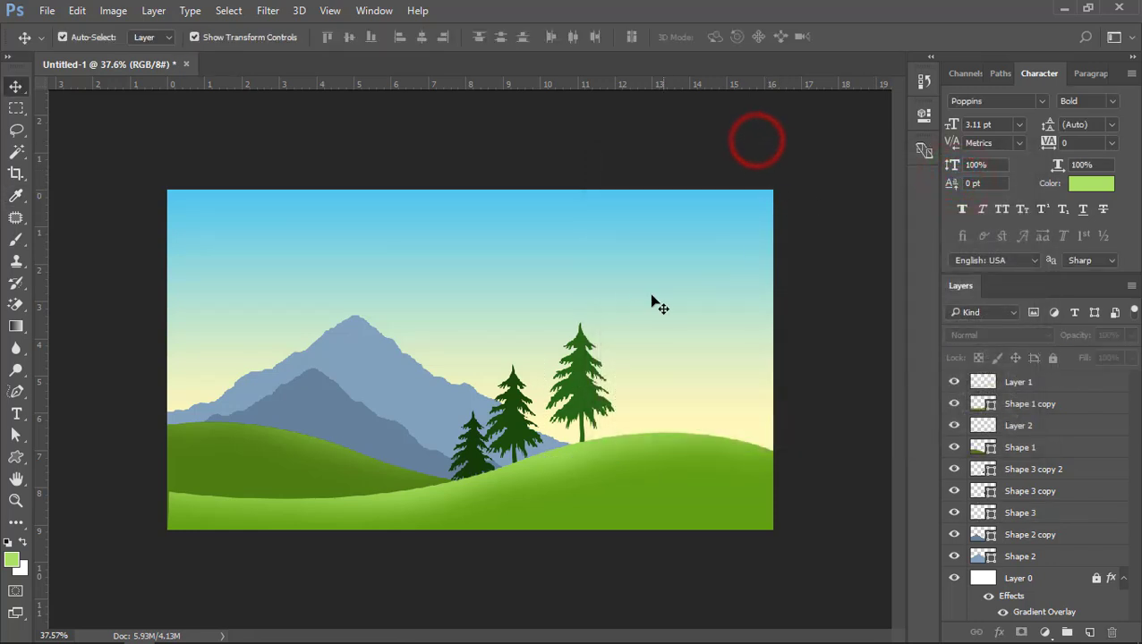
{"action": "left_click", "coordinate": [565, 157]}
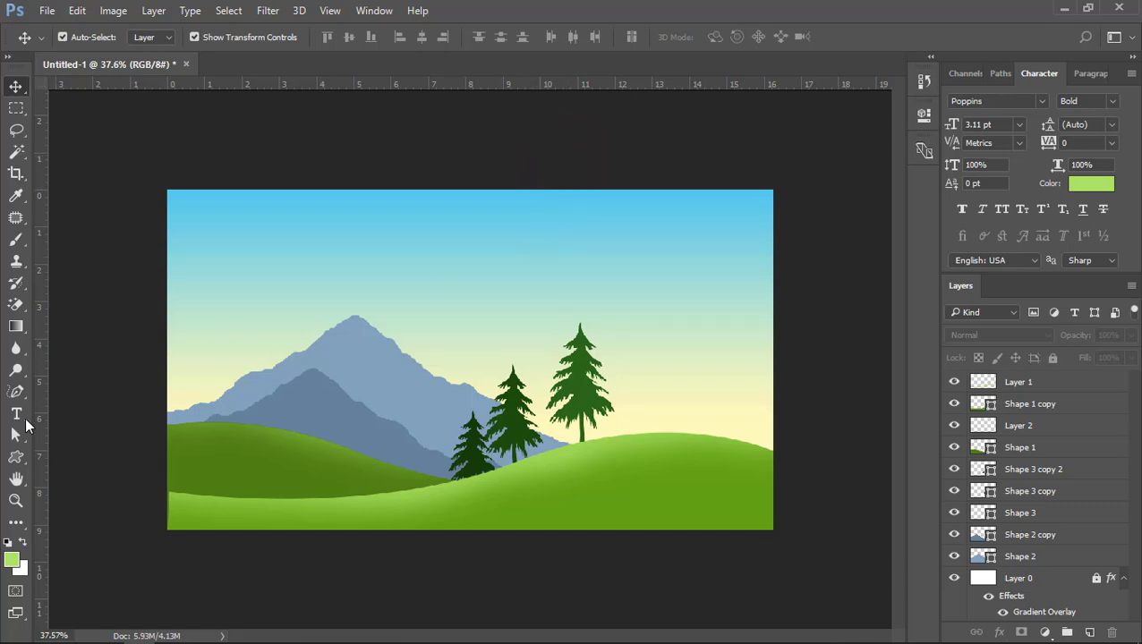
Draw a closed, wispy horizontal cloud about 1348 by 129 px in the sky with the Pen tool.
{"action": "left_click", "coordinate": [16, 392]}
{"action": "right_click", "coordinate": [16, 392]}
{"action": "left_click", "coordinate": [54, 391]}
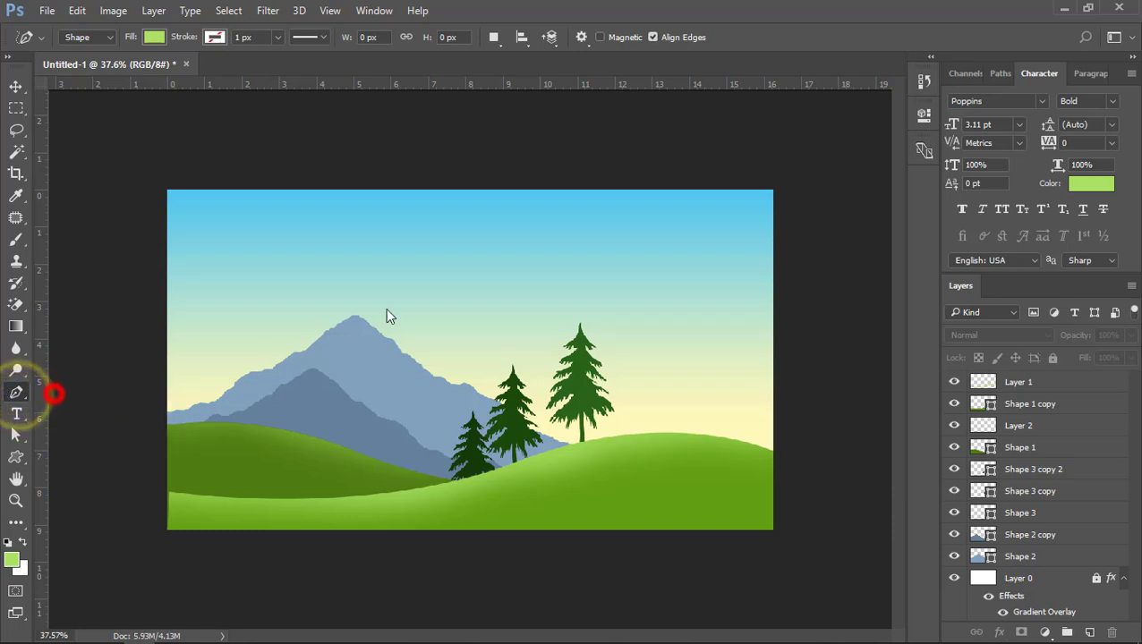
{"action": "left_click", "coordinate": [484, 248]}
{"action": "left_click", "coordinate": [630, 245]}
{"action": "left_click_drag", "start_coordinate": [576, 256], "coordinate": [539, 275]}
{"action": "left_click_drag", "start_coordinate": [535, 264], "coordinate": [455, 265]}
{"action": "left_click_drag", "start_coordinate": [400, 263], "coordinate": [431, 258]}
{"action": "left_click_drag", "start_coordinate": [462, 253], "coordinate": [411, 249]}
{"action": "left_click_drag", "start_coordinate": [331, 252], "coordinate": [350, 244]}
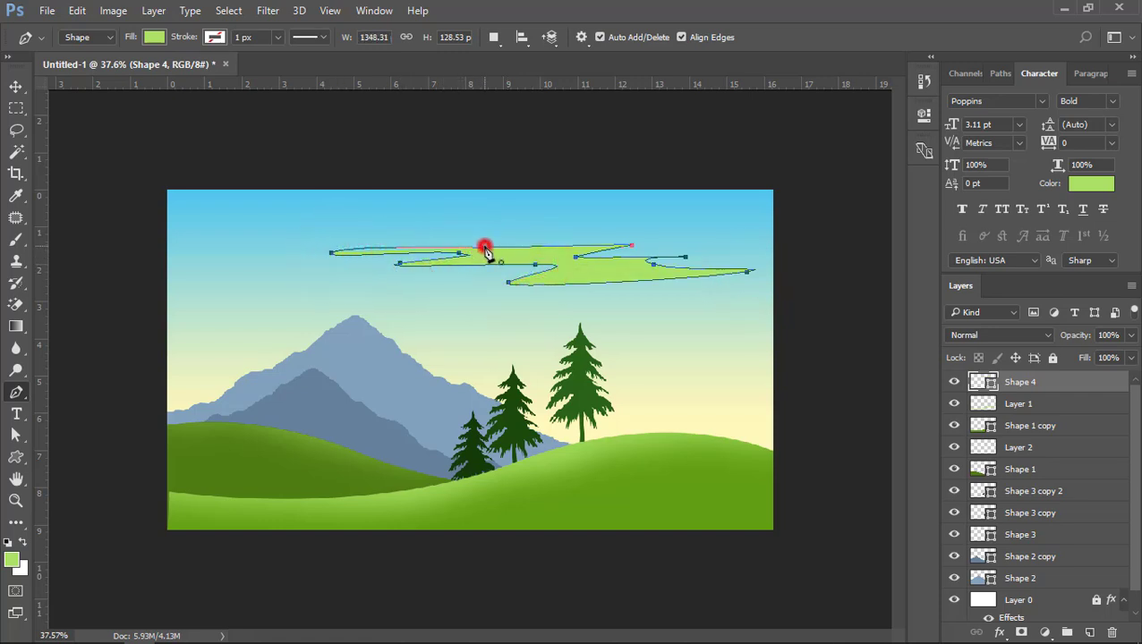
{"action": "left_click", "coordinate": [484, 246]}
{"action": "left_click", "coordinate": [15, 86]}
{"action": "left_click", "coordinate": [92, 128]}
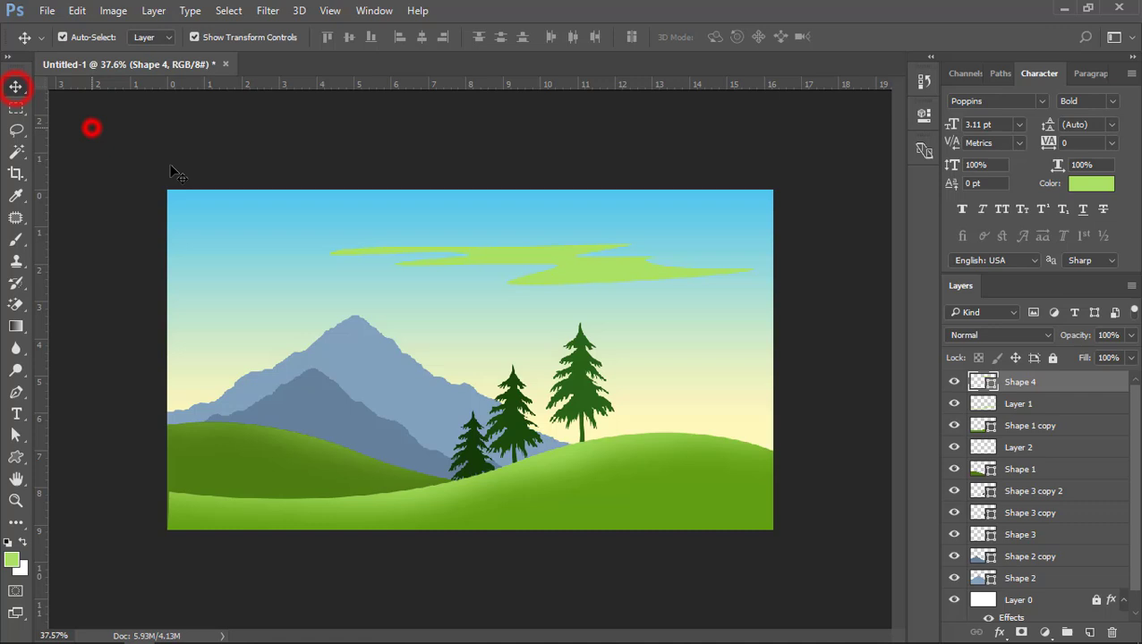
Recolour the cloud by sampling the sky colour #bee5cd and lightening it to a very pale mint.
{"action": "left_click", "coordinate": [556, 258]}
{"action": "double_click", "coordinate": [982, 381]}
{"action": "left_click", "coordinate": [482, 315]}
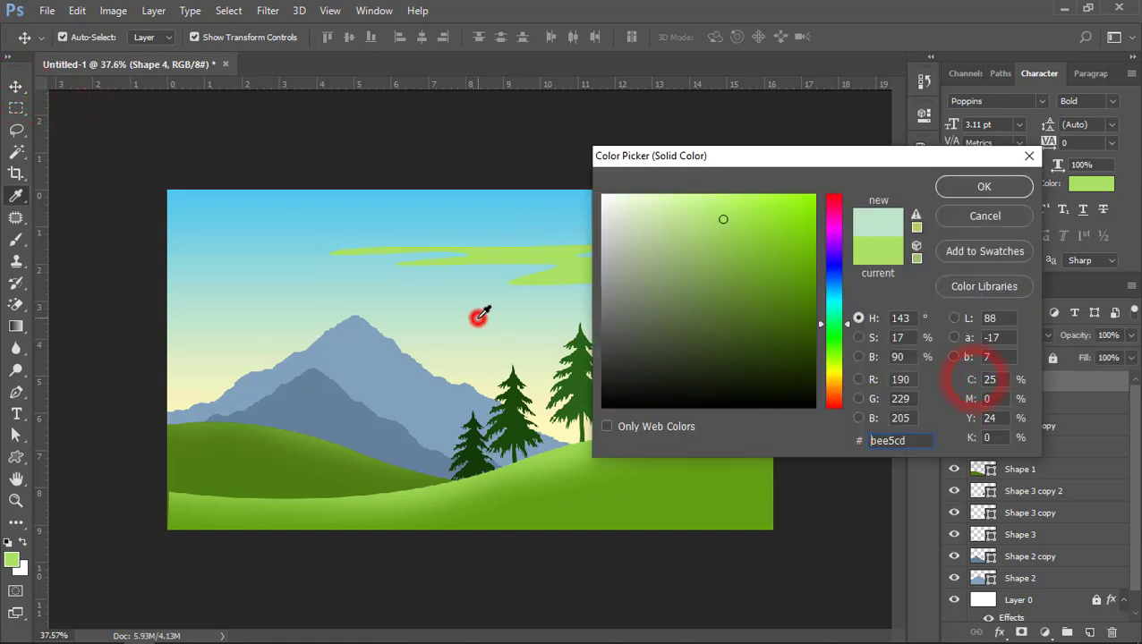
{"action": "left_click_drag", "start_coordinate": [726, 159], "coordinate": [841, 217]}
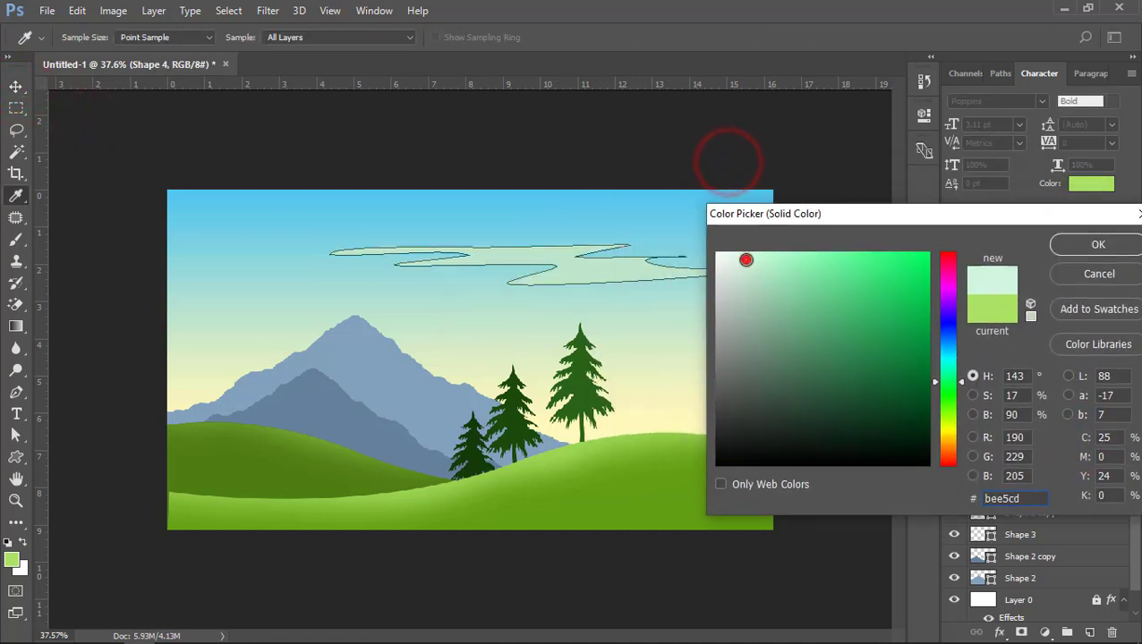
{"action": "left_click", "coordinate": [746, 259]}
{"action": "left_click", "coordinate": [1075, 238]}
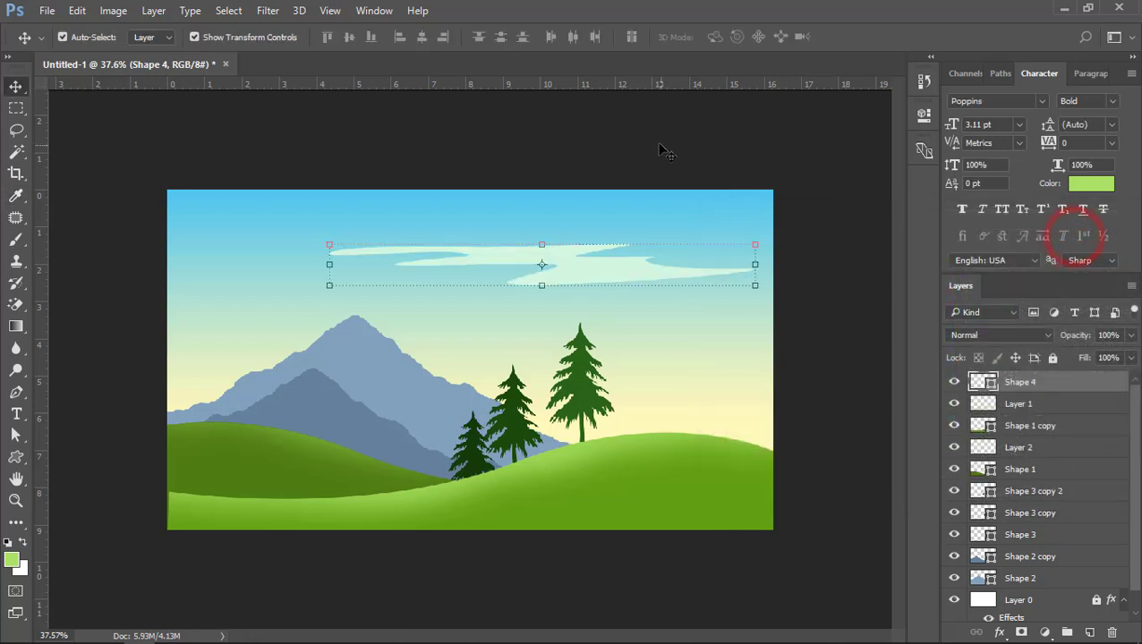
{"action": "left_click", "coordinate": [659, 145]}
Move the cloud to the sky's upper right, then shrink and flatten it so it runs past the canvas edge.
{"action": "left_click_drag", "start_coordinate": [591, 270], "coordinate": [704, 238]}
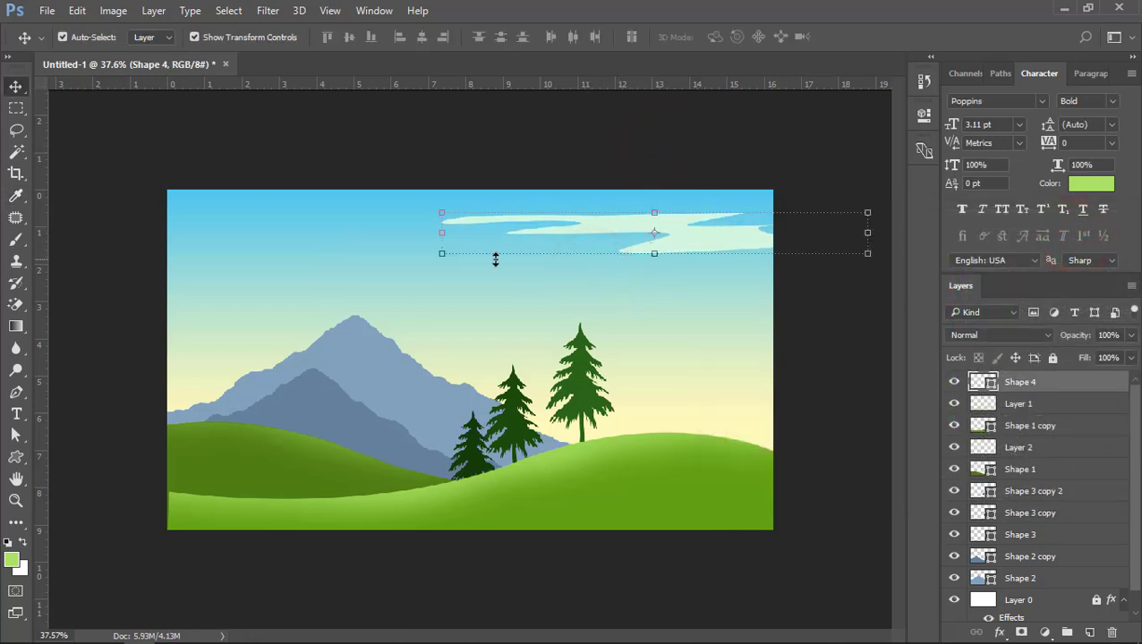
{"action": "left_click_drag", "start_coordinate": [443, 252], "coordinate": [592, 236]}
{"action": "double_click", "coordinate": [692, 223]}
{"action": "left_click_drag", "start_coordinate": [730, 243], "coordinate": [734, 232]}
{"action": "double_click", "coordinate": [747, 224]}
Set the cloud's opacity to 80% and duplicate it across the left edge of the sky, above the mountains.
{"action": "left_click_drag", "start_coordinate": [1065, 335], "coordinate": [1065, 337]}
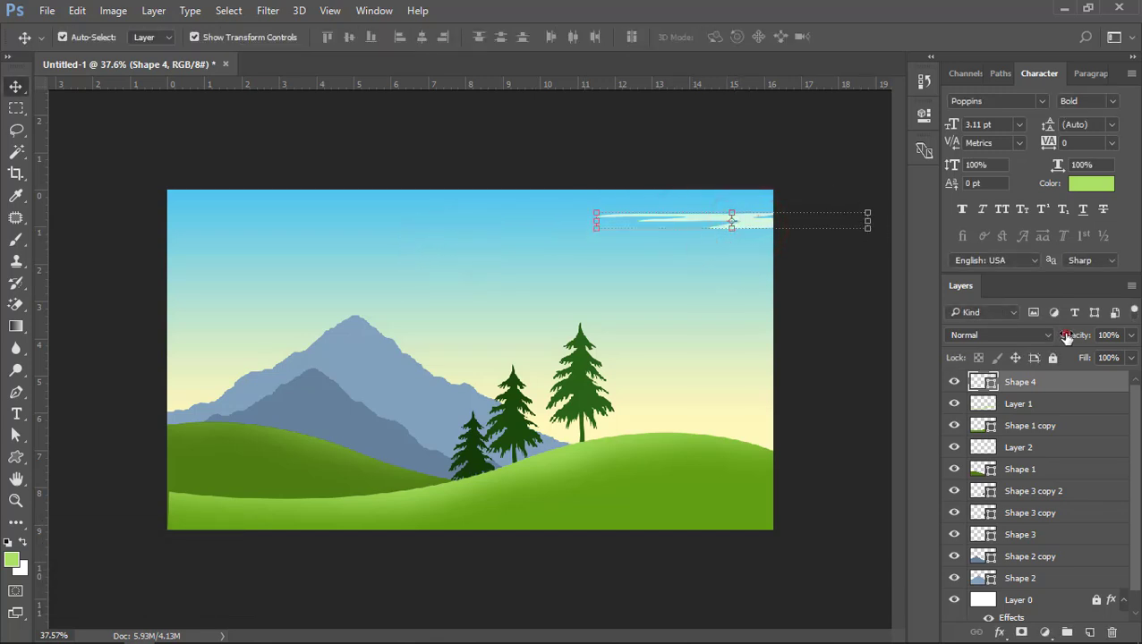
{"action": "left_click", "coordinate": [854, 286]}
{"action": "left_click_drag", "start_coordinate": [746, 223], "coordinate": [247, 266]}
Scale the left cloud copy down to about 76%.
{"action": "left_click", "coordinate": [370, 279]}
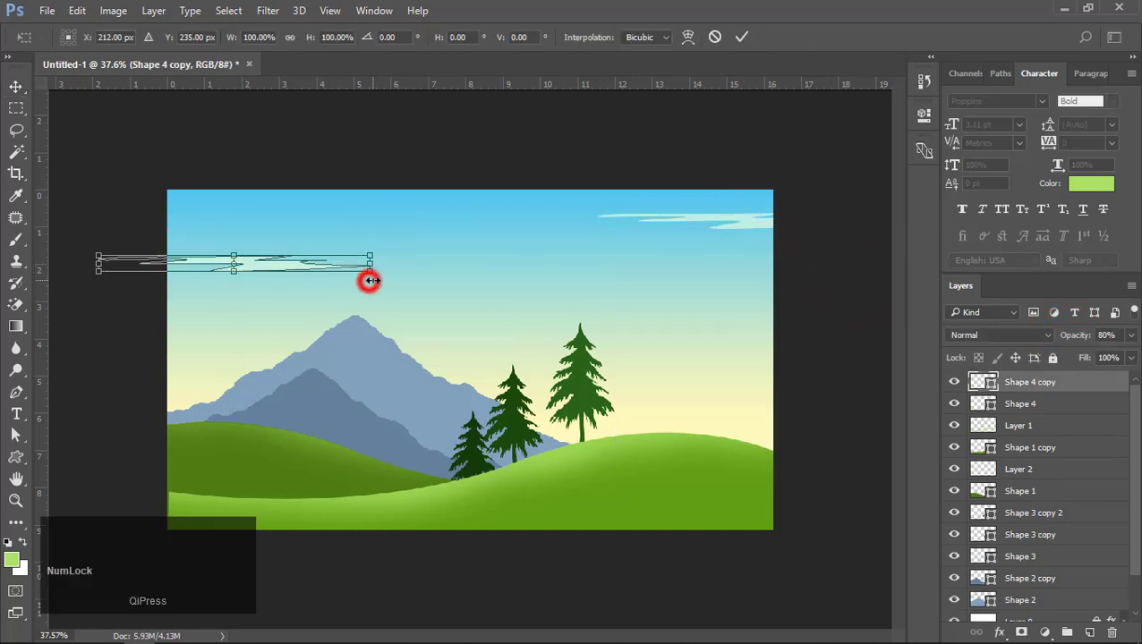
{"action": "left_click_drag", "start_coordinate": [372, 277], "coordinate": [308, 270]}
{"action": "double_click", "coordinate": [222, 259]}
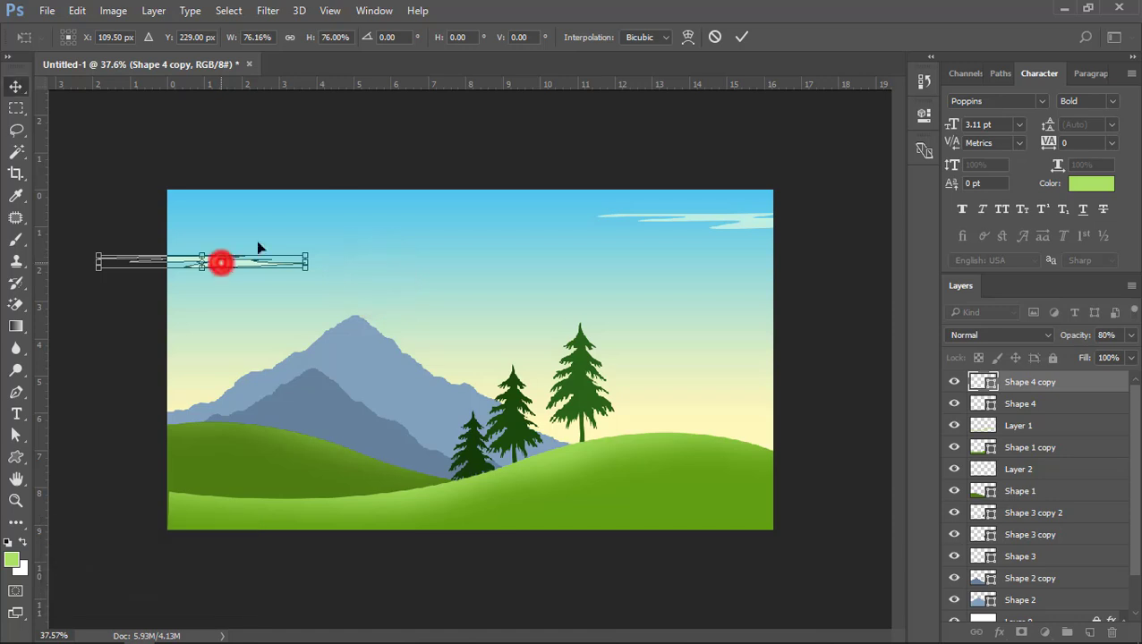
{"action": "left_click", "coordinate": [340, 148]}
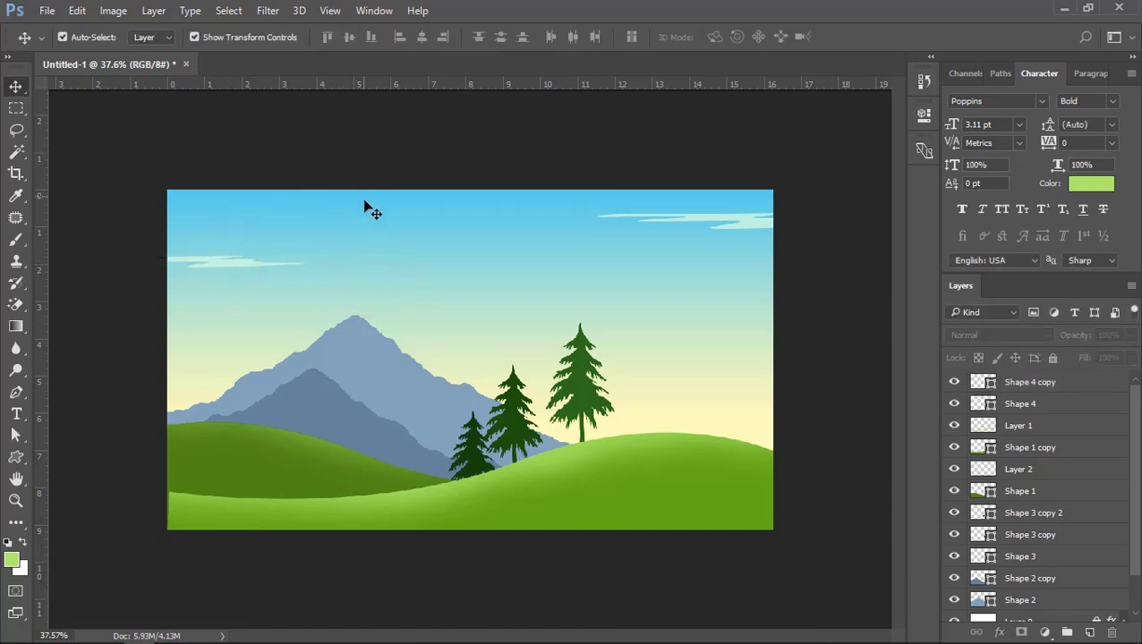
Draw a flying bird about 194 px wide and 94 px high in the sky above the pines, and adjust its tail point.
{"action": "left_click", "coordinate": [17, 392]}
{"action": "left_click_drag", "start_coordinate": [507, 284], "coordinate": [563, 289]}
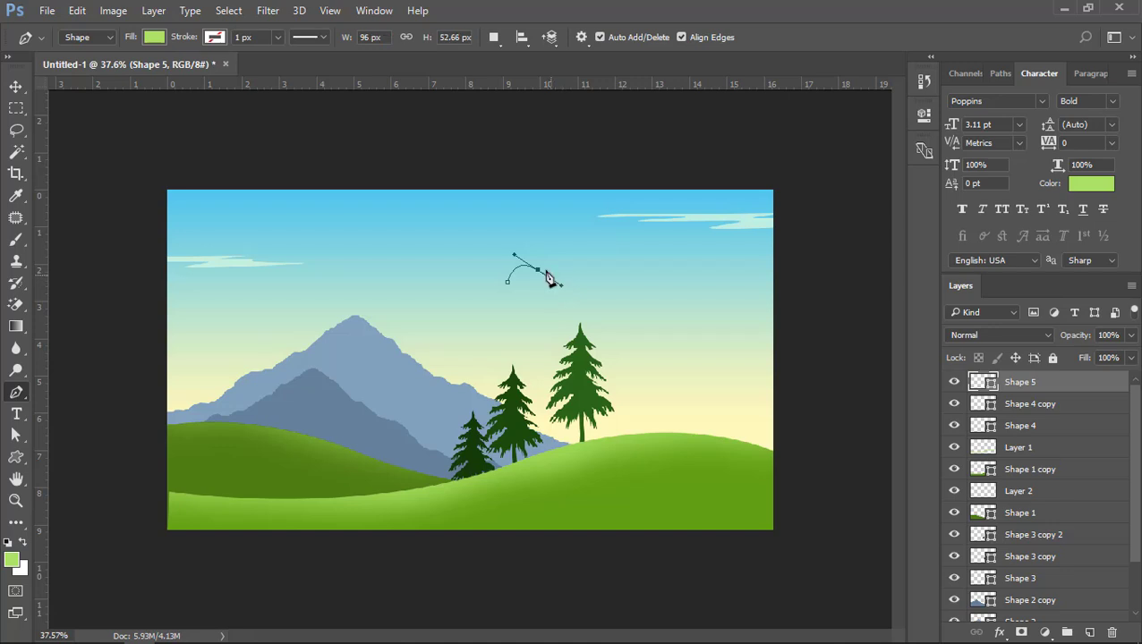
{"action": "key", "text": "alt"}
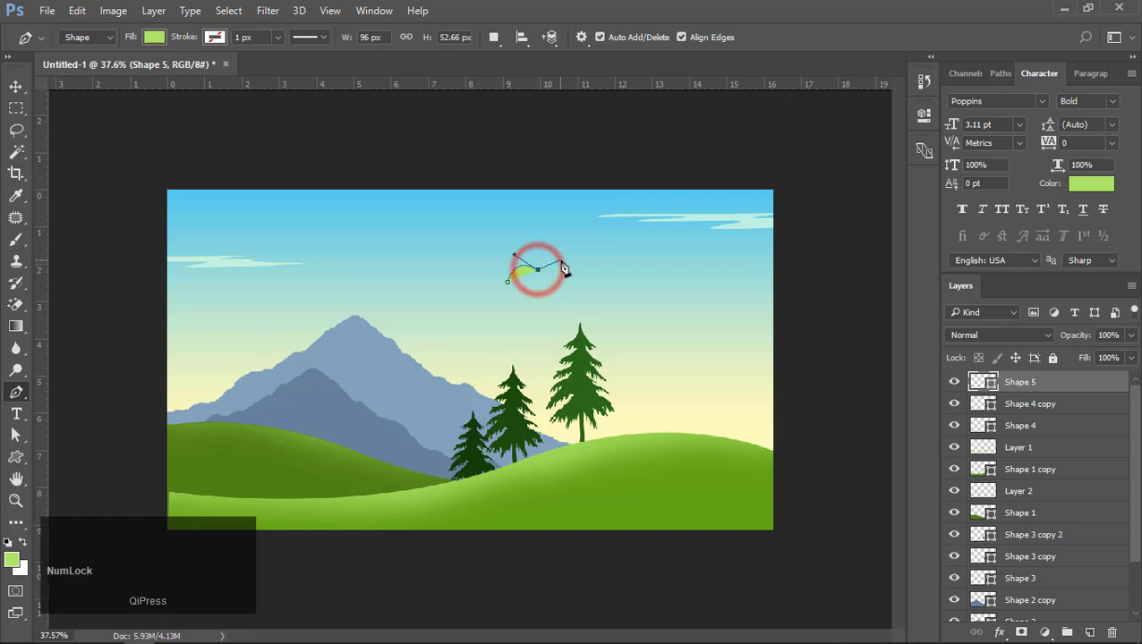
{"action": "left_click", "coordinate": [569, 264]}
{"action": "left_click_drag", "start_coordinate": [591, 275], "coordinate": [595, 280]}
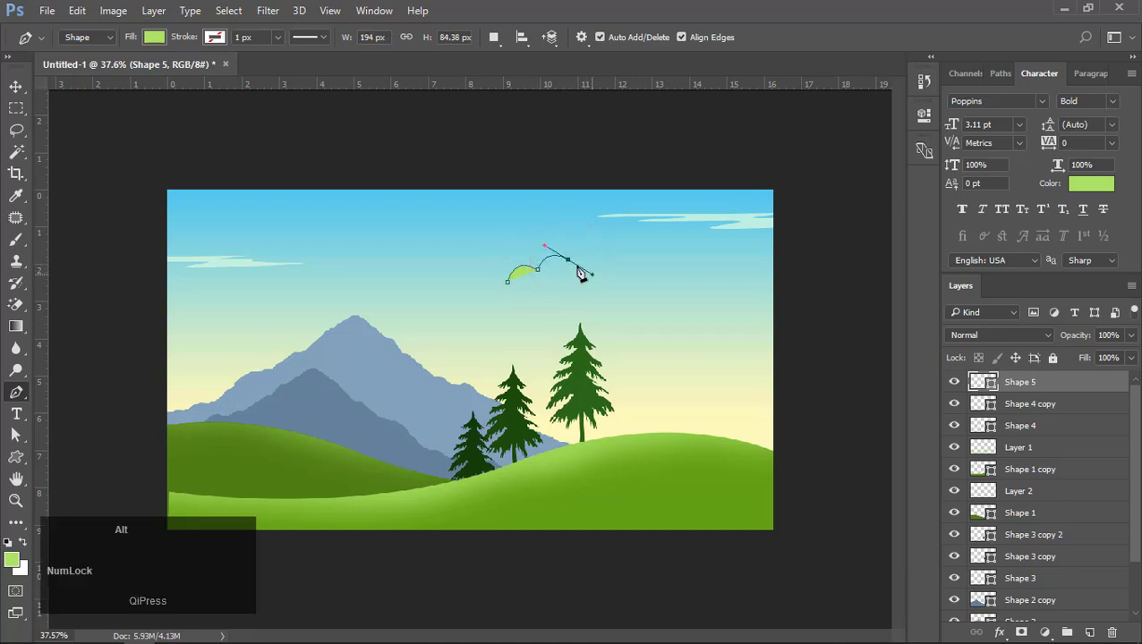
{"action": "left_click", "coordinate": [569, 263]}
{"action": "left_click", "coordinate": [548, 275]}
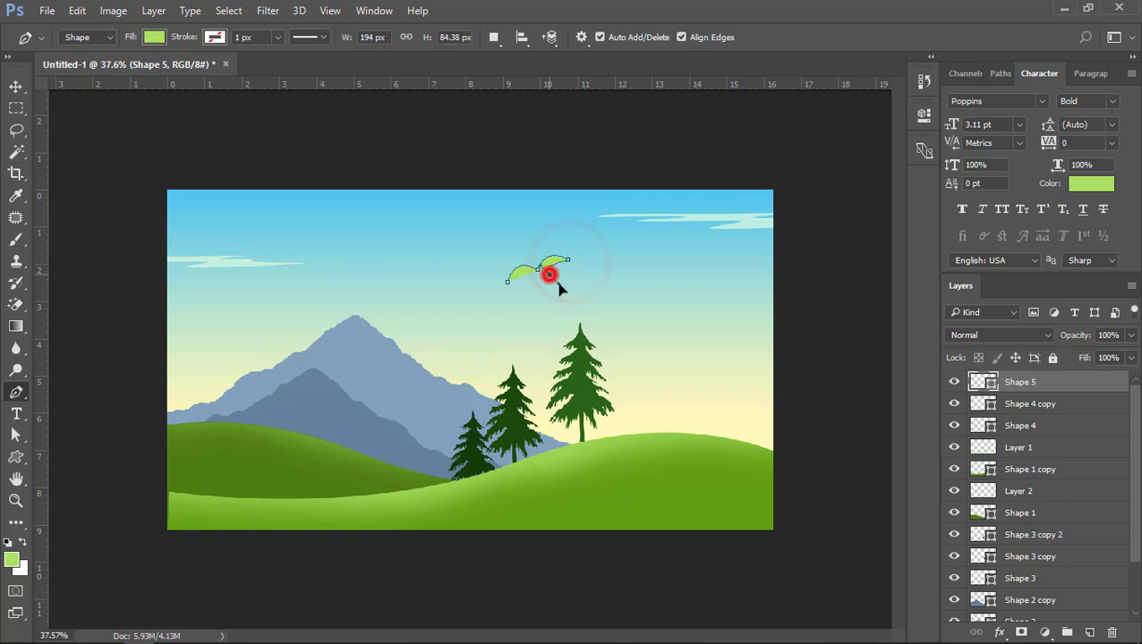
{"action": "left_click_drag", "start_coordinate": [564, 291], "coordinate": [532, 296]}
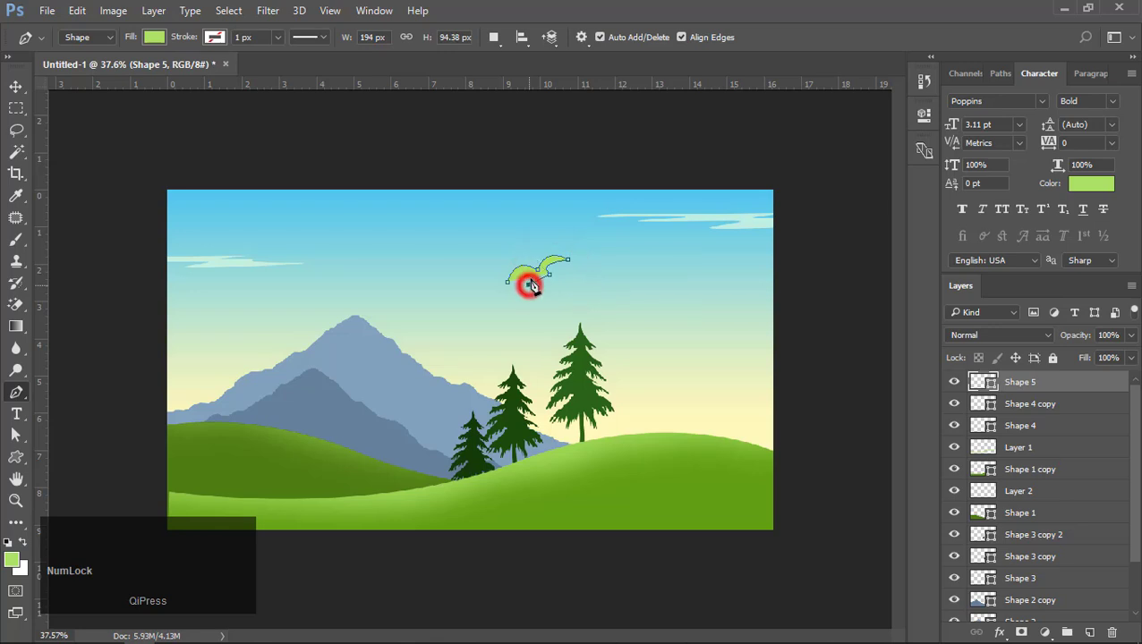
{"action": "left_click", "coordinate": [532, 277]}
{"action": "left_click", "coordinate": [507, 283]}
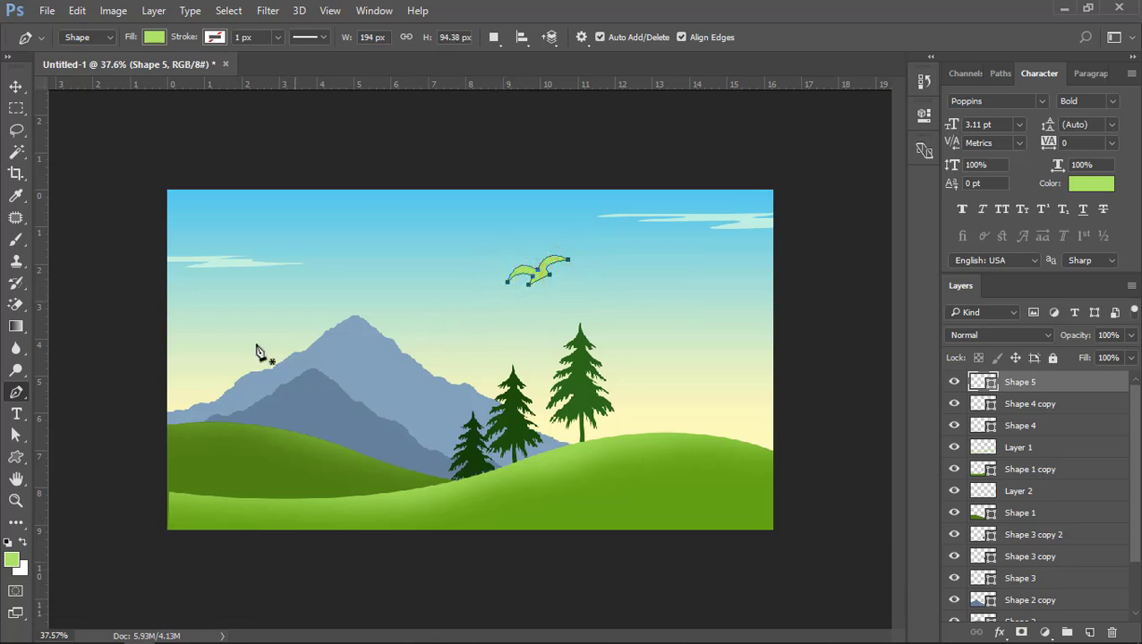
{"action": "left_click", "coordinate": [15, 435]}
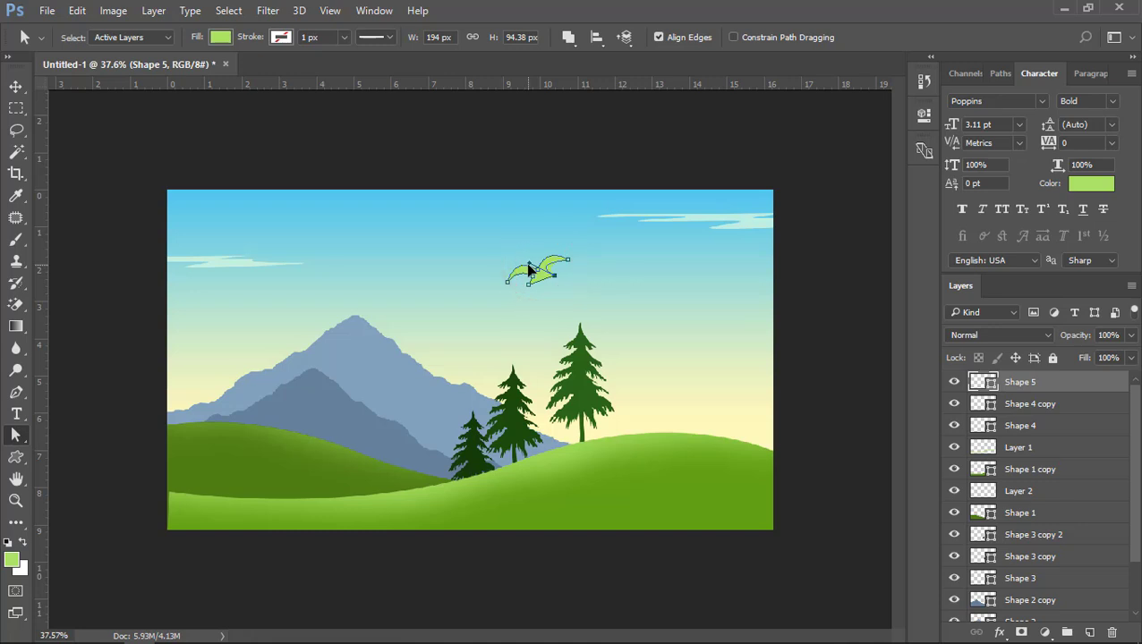
Recolour the bird shape black.
{"action": "left_click", "coordinate": [15, 87]}
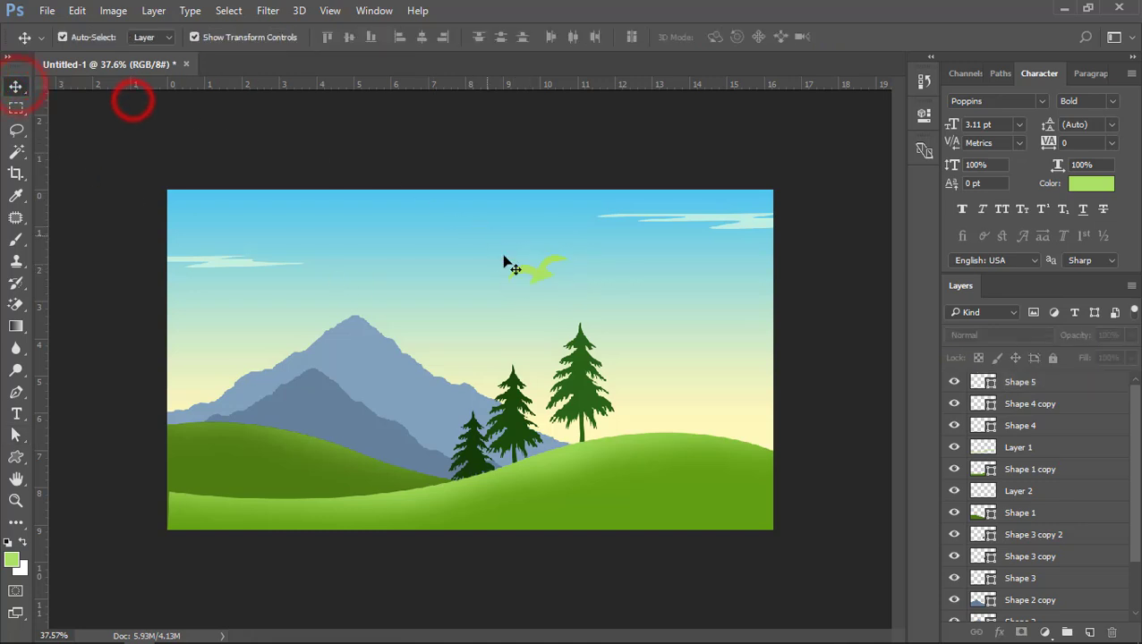
{"action": "left_click", "coordinate": [535, 268]}
{"action": "double_click", "coordinate": [982, 382]}
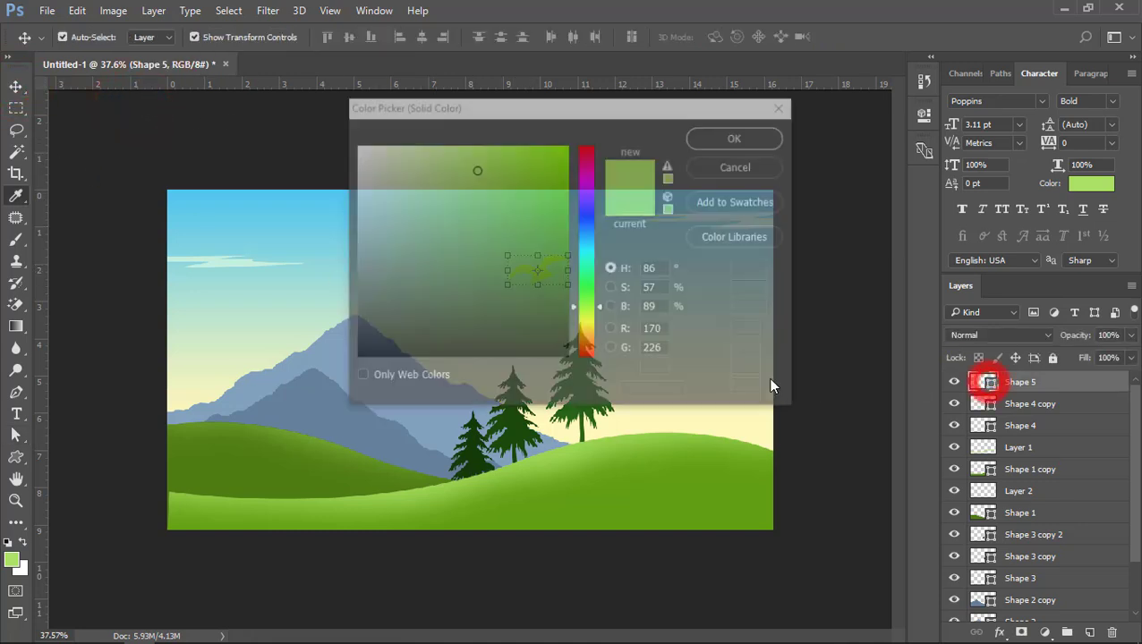
{"action": "left_click", "coordinate": [400, 342]}
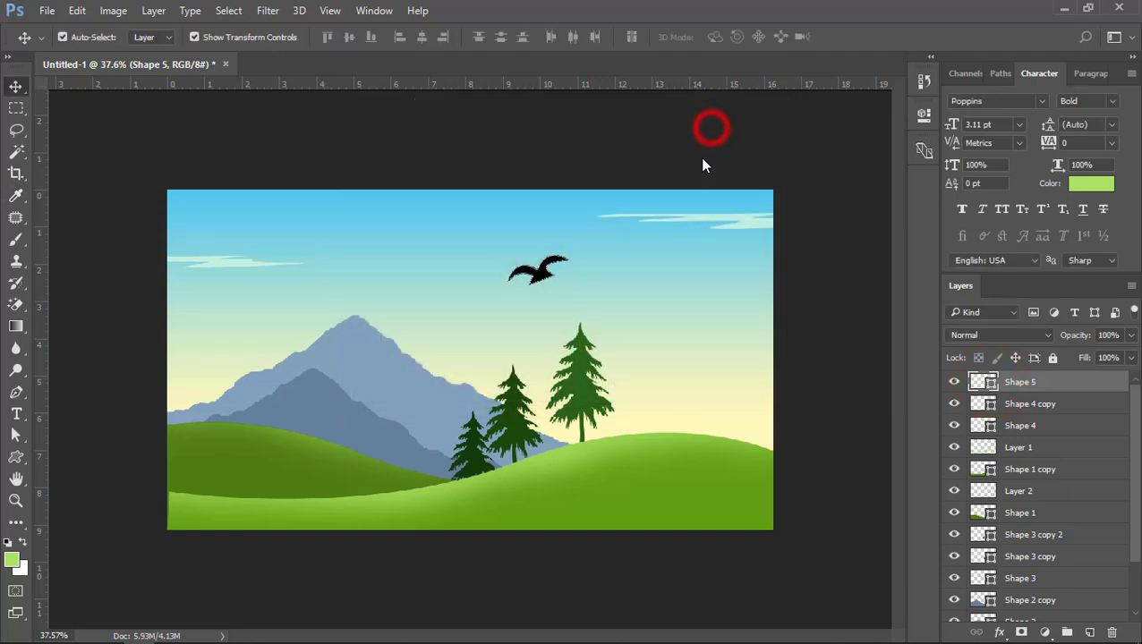
{"action": "left_click", "coordinate": [709, 129]}
{"action": "left_click", "coordinate": [662, 143]}
Reshape the bird's right wing by raising its upper curve and adding an anchor point along the underside.
{"action": "scroll", "coordinate": [534, 274], "scroll_direction": "up", "scroll_amount": 4, "text": "alt"}
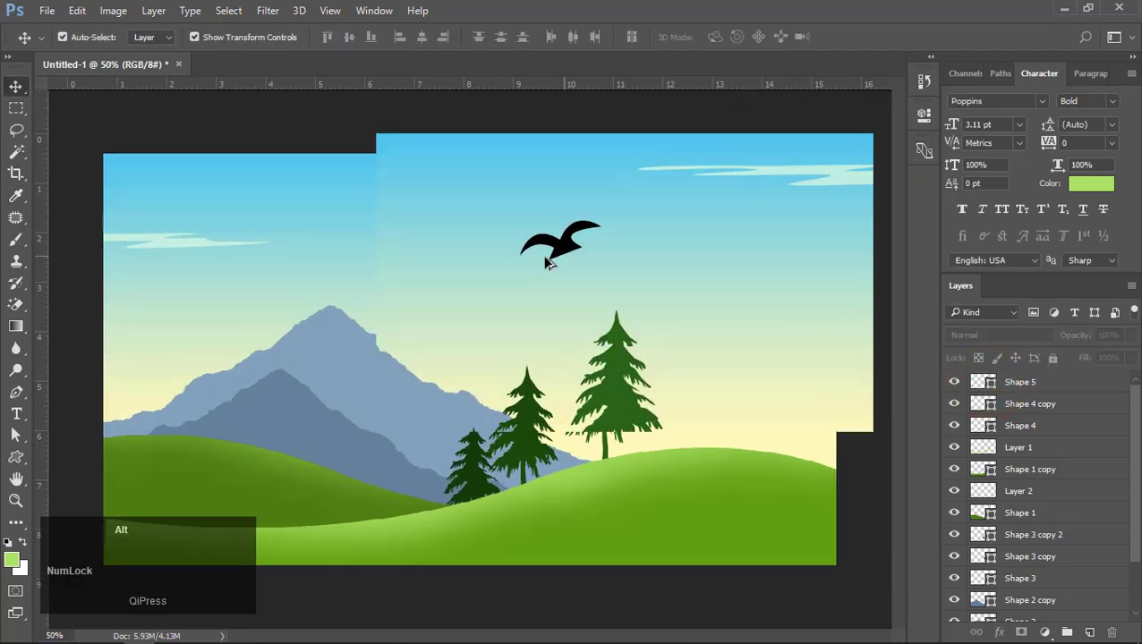
{"action": "left_click", "coordinate": [584, 254]}
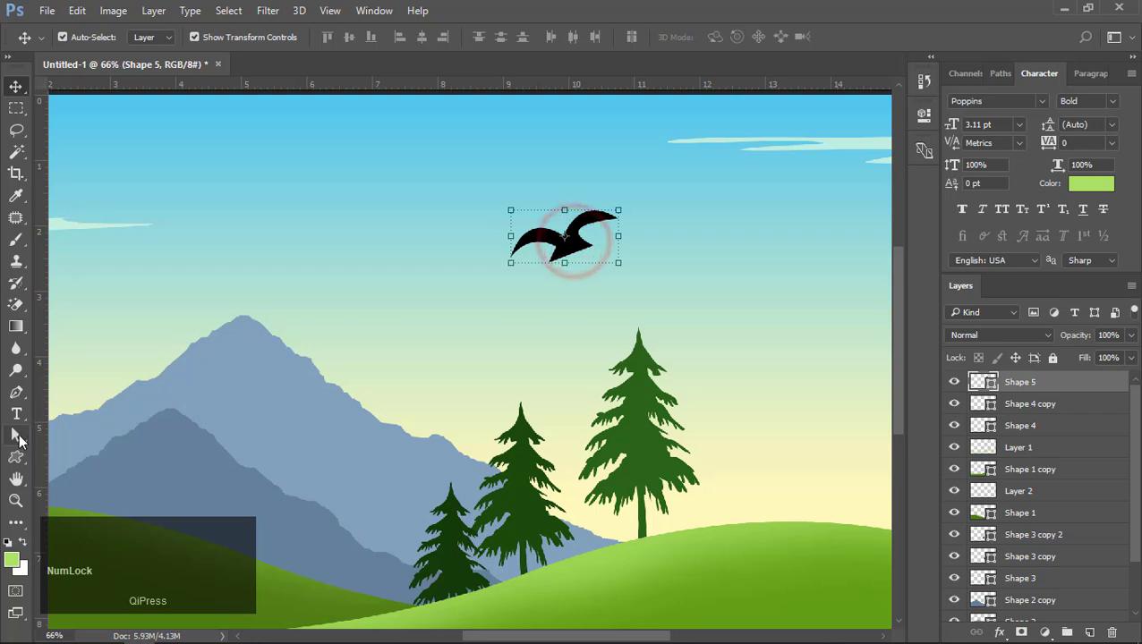
{"action": "left_click", "coordinate": [16, 435]}
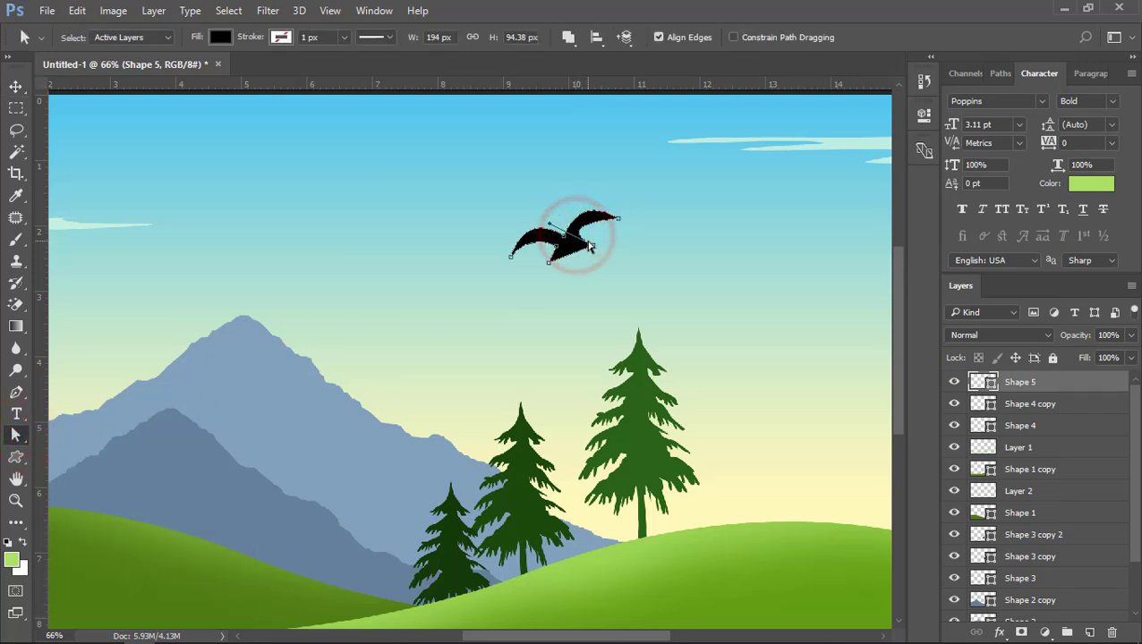
{"action": "left_click", "coordinate": [547, 224]}
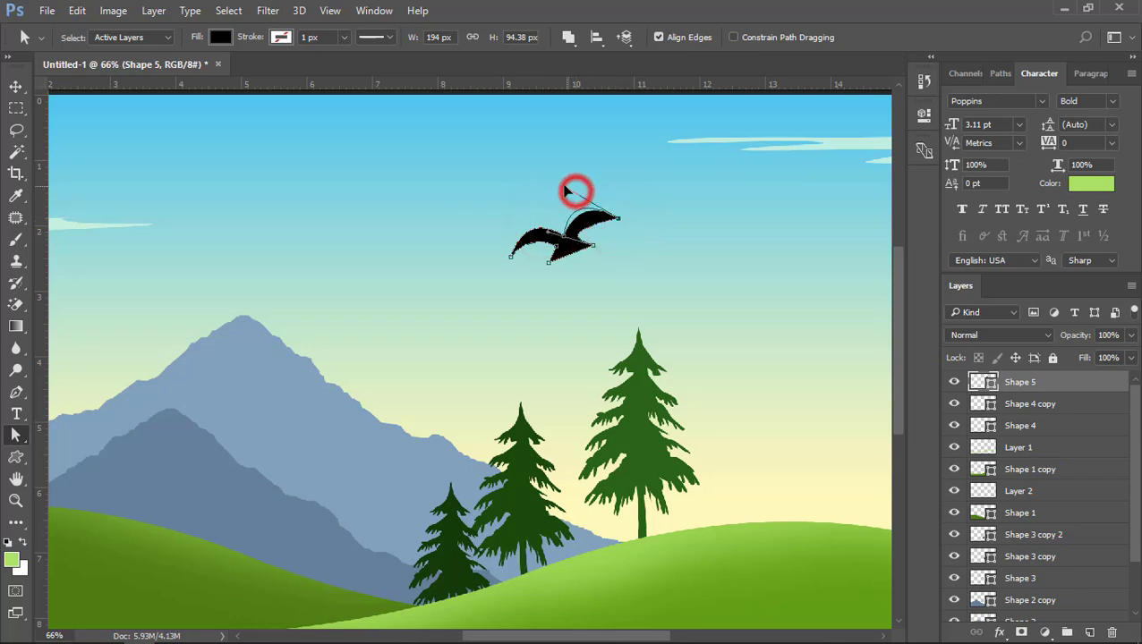
{"action": "left_click_drag", "start_coordinate": [565, 190], "coordinate": [565, 187]}
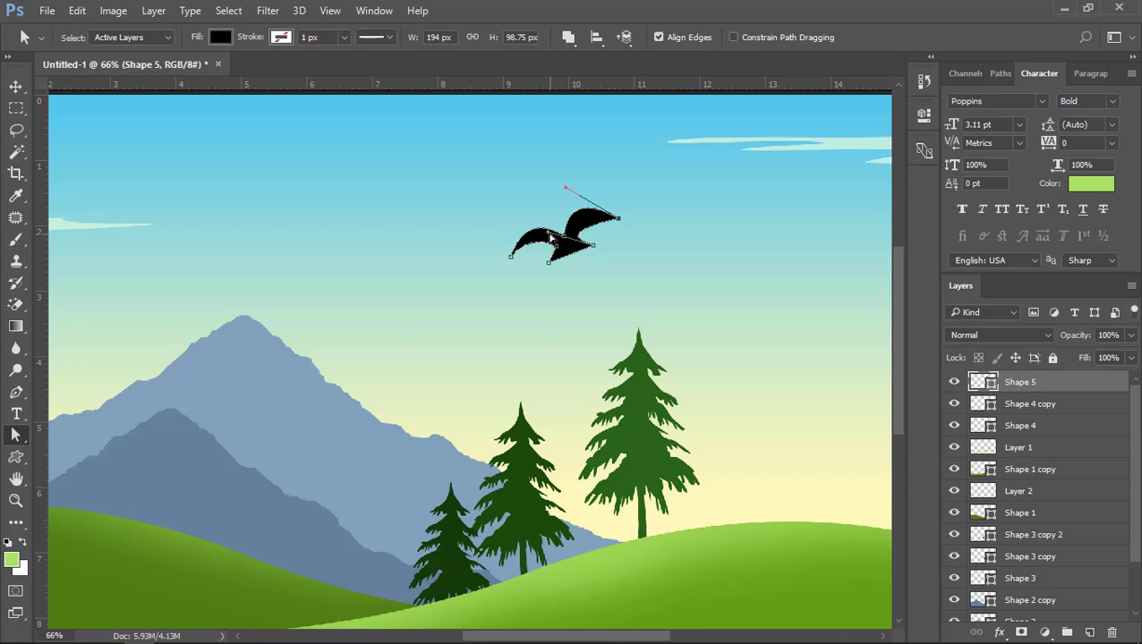
{"action": "left_click_drag", "start_coordinate": [547, 233], "coordinate": [538, 228]}
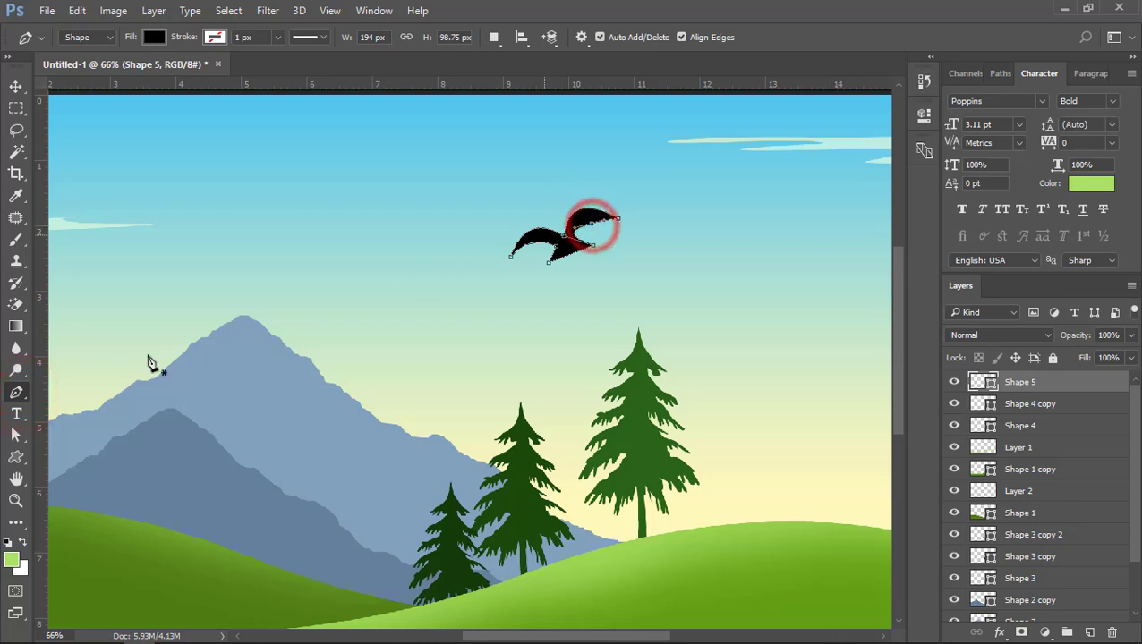
{"action": "left_click", "coordinate": [16, 436]}
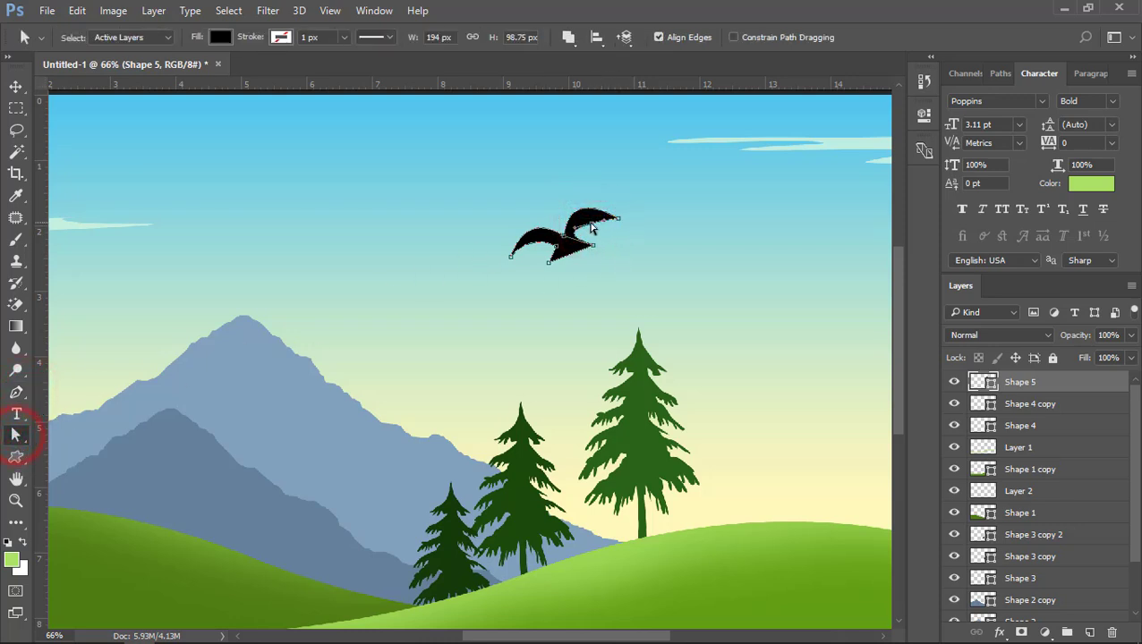
{"action": "left_click", "coordinate": [633, 198]}
Refine the bird's left wing by shifting the anchor where its underside meets the body, then deselect the shape.
{"action": "scroll", "coordinate": [580, 275], "scroll_direction": "down", "scroll_amount": 4, "text": "alt"}
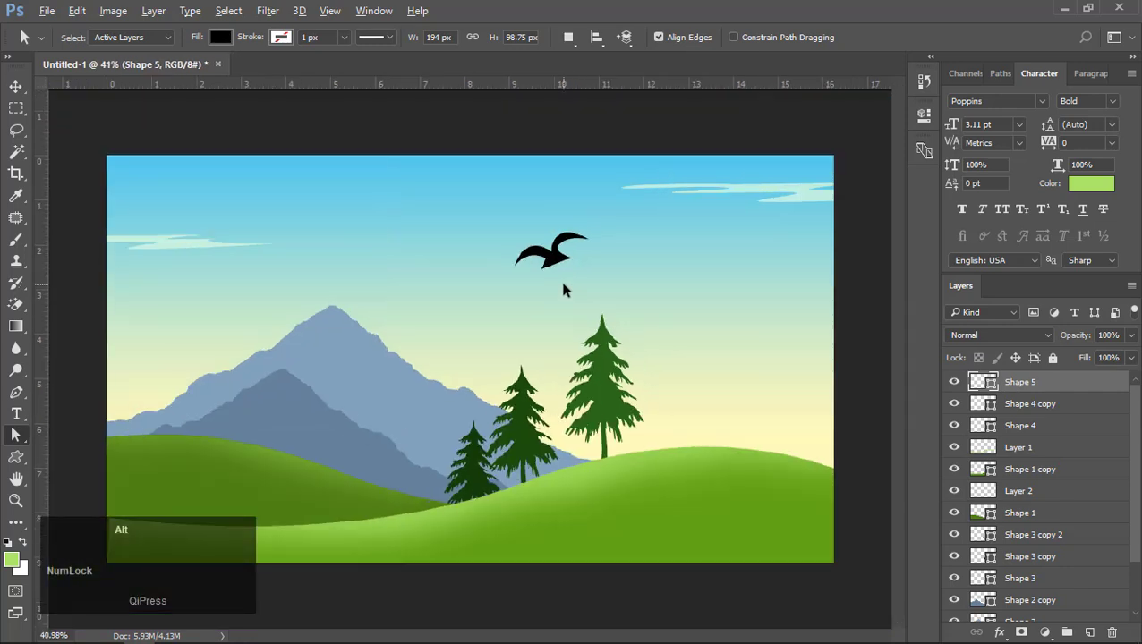
{"action": "scroll", "coordinate": [551, 291], "scroll_direction": "up", "scroll_amount": 2, "text": "alt"}
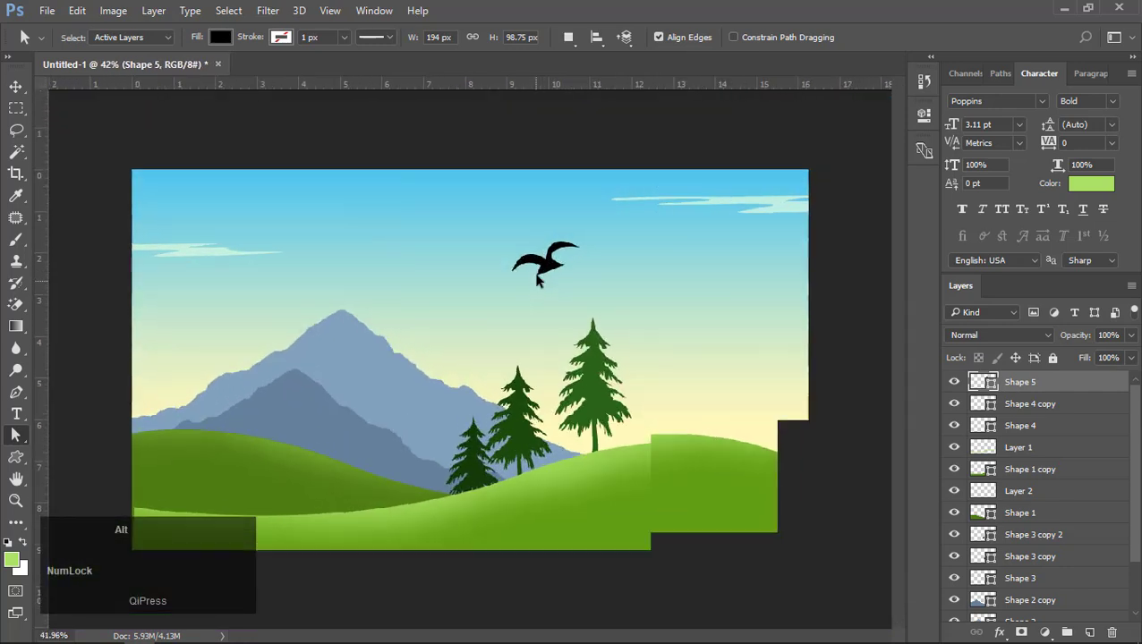
{"action": "scroll", "coordinate": [543, 272], "scroll_direction": "down", "scroll_amount": 1, "text": "alt"}
{"action": "scroll", "coordinate": [543, 270], "scroll_direction": "up", "scroll_amount": 4, "text": "alt"}
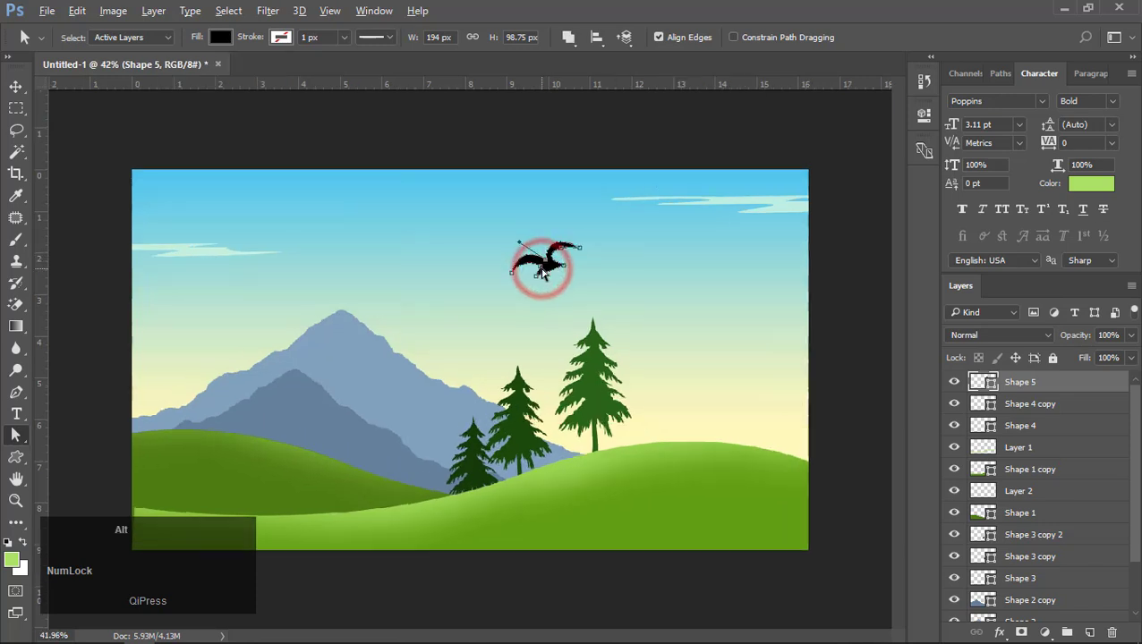
{"action": "scroll", "coordinate": [571, 237], "scroll_direction": "up", "scroll_amount": 1, "text": "alt"}
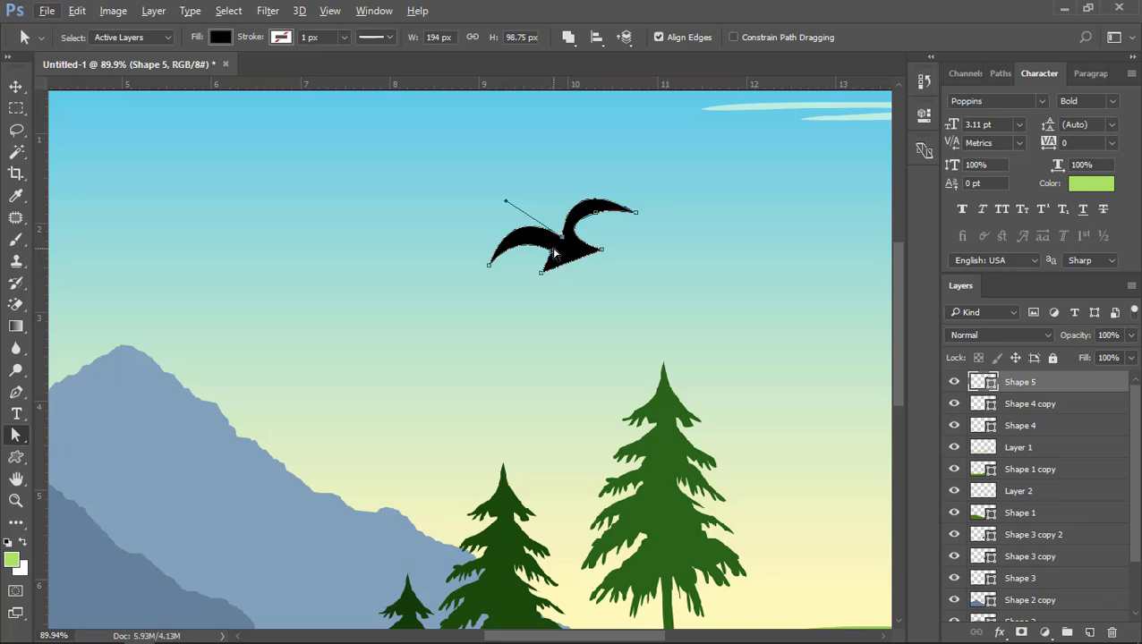
{"action": "left_click_drag", "start_coordinate": [553, 252], "coordinate": [560, 248]}
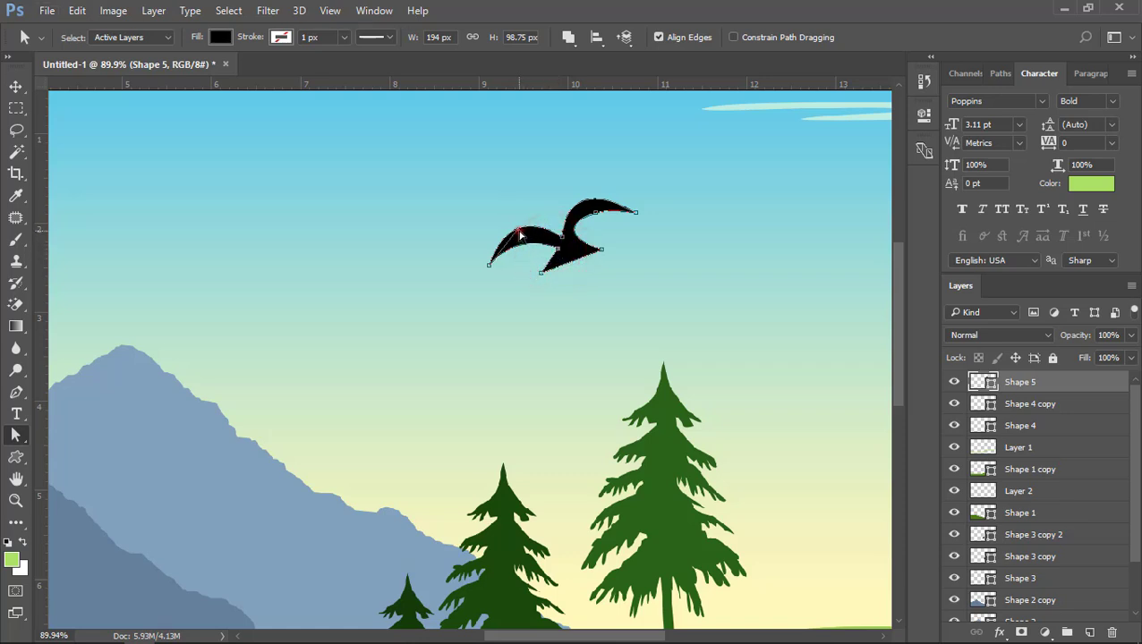
{"action": "left_click", "coordinate": [15, 87]}
{"action": "left_click", "coordinate": [193, 125]}
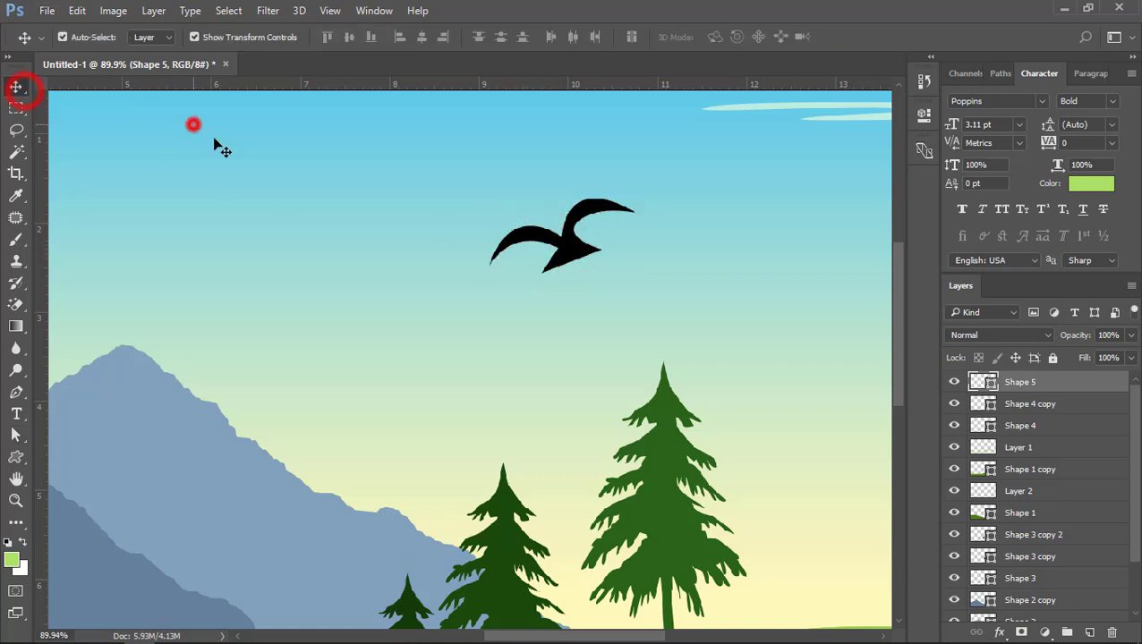
Duplicate the bird twice, to its left and below, and scale the lower copy down to about 66%.
{"action": "scroll", "coordinate": [462, 239], "scroll_direction": "down", "scroll_amount": 1, "text": "alt"}
{"action": "scroll", "coordinate": [462, 239], "scroll_direction": "down", "scroll_amount": 3, "text": "alt"}
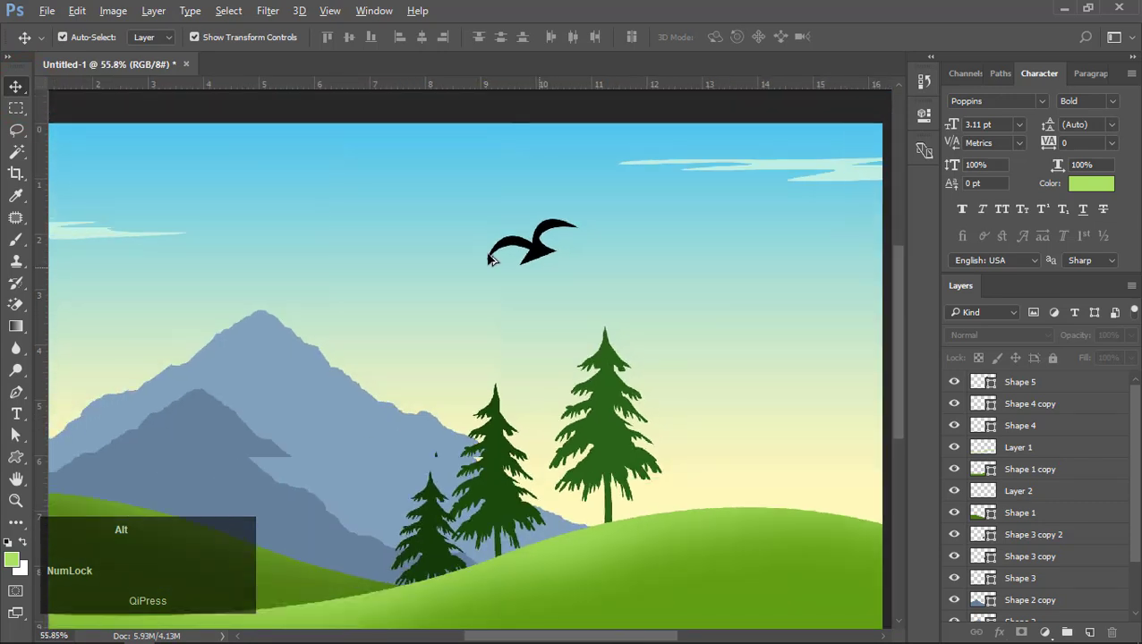
{"action": "left_click", "coordinate": [563, 244]}
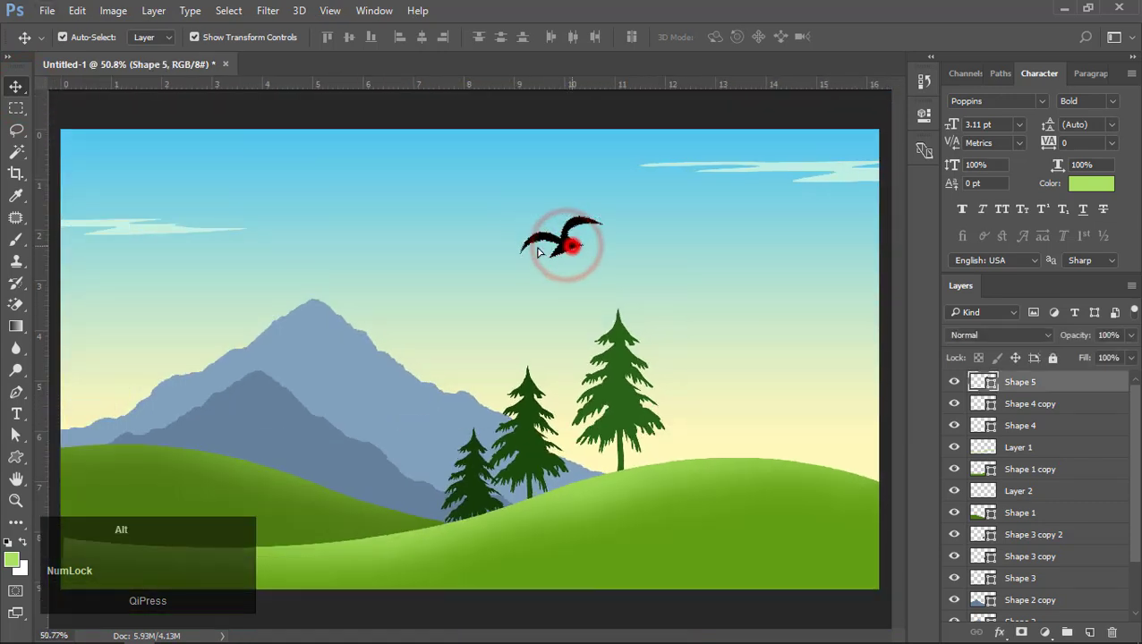
{"action": "left_click_drag", "start_coordinate": [569, 244], "coordinate": [549, 289], "text": "alt"}
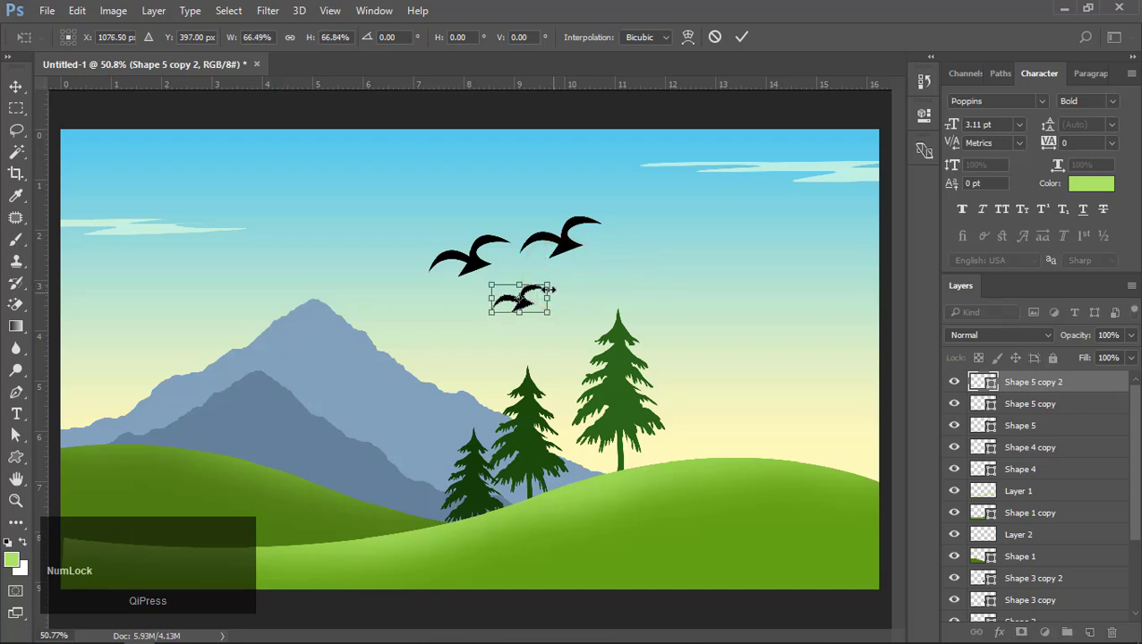
{"action": "key", "text": "Return"}
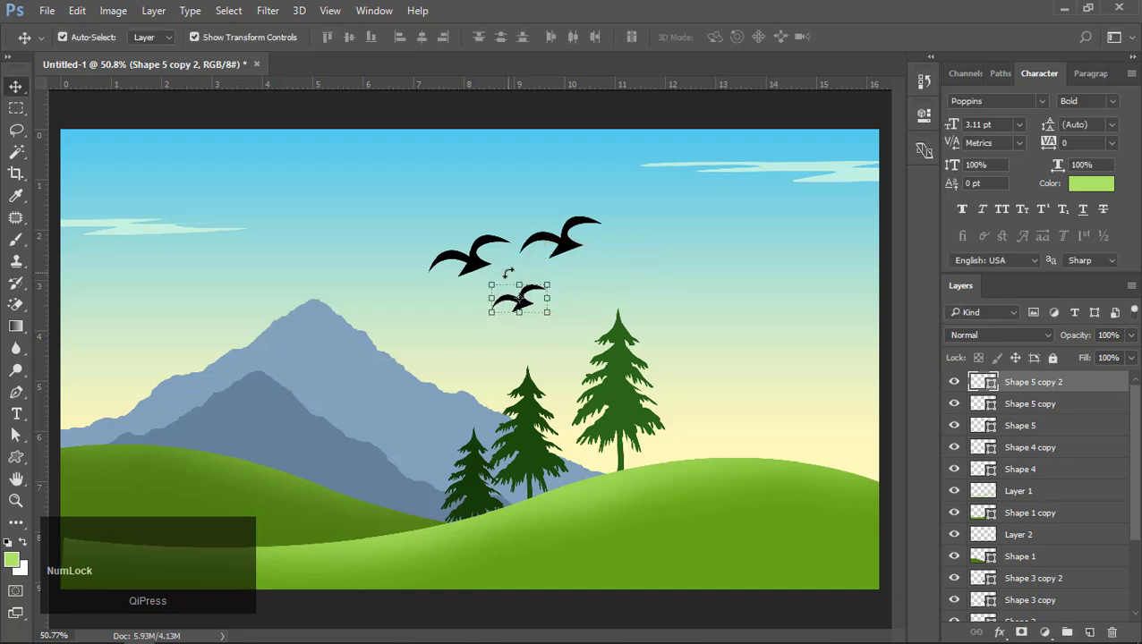
Scale the left bird copy down to about 84%.
{"action": "left_click", "coordinate": [468, 258]}
{"action": "mouse_move", "coordinate": [508, 237]}
{"action": "left_mouse_down", "text": "alt+shift"}
{"action": "mouse_move", "coordinate": [497, 229]}
{"action": "mouse_move", "coordinate": [511, 222]}
{"action": "left_mouse_up", "text": "alt+shift"}
{"action": "double_click", "coordinate": [481, 260]}
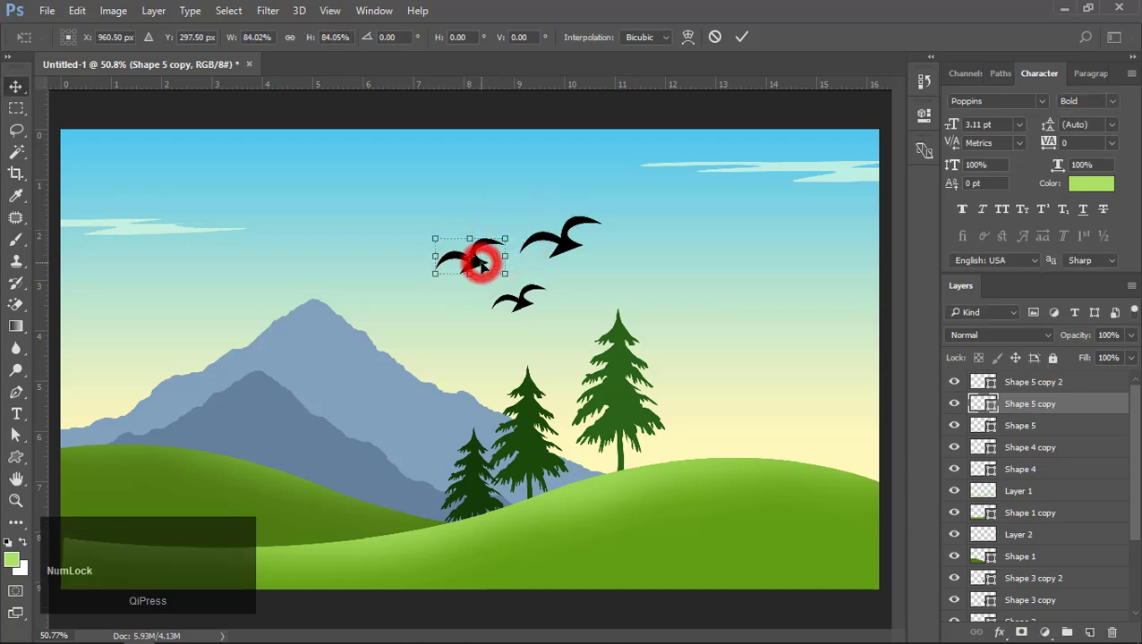
Select all three birds and scale them down together to about 64%.
{"action": "left_click", "coordinate": [521, 300], "text": "shift"}
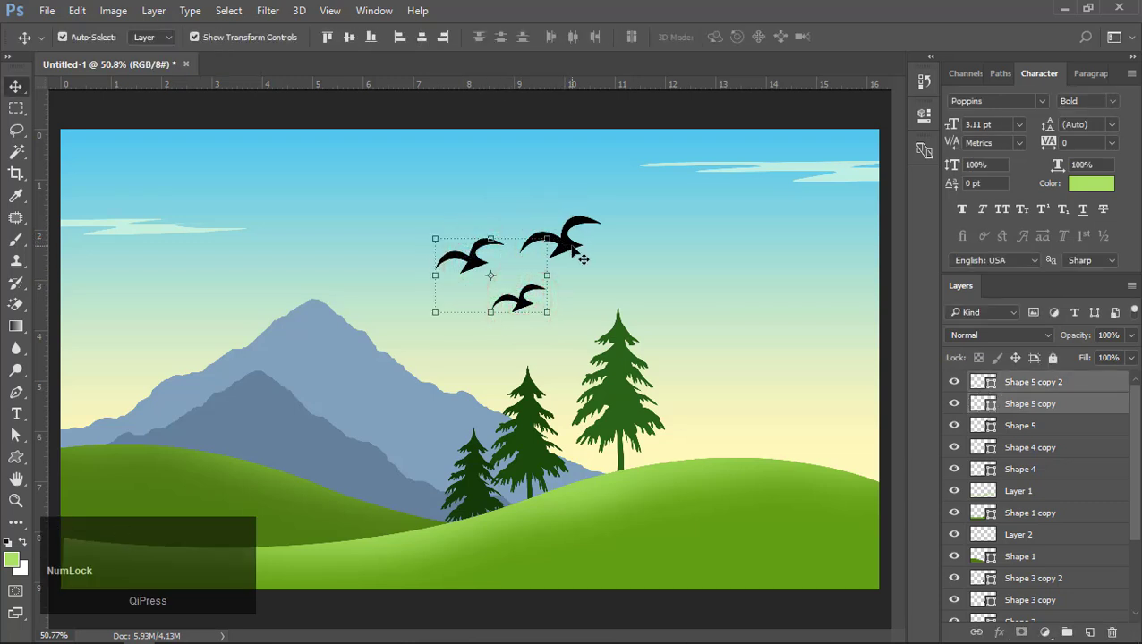
{"action": "left_click", "coordinate": [570, 240], "text": "shift"}
{"action": "left_click_drag", "start_coordinate": [602, 217], "coordinate": [552, 245], "text": "alt+shift"}
{"action": "double_click", "coordinate": [549, 255]}
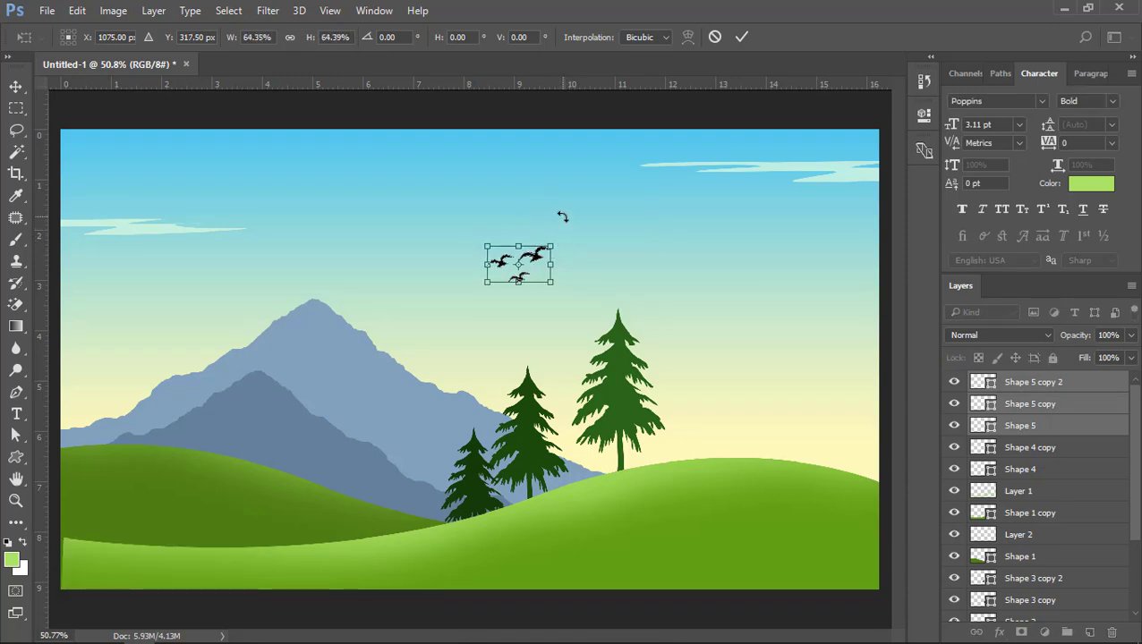
{"action": "key", "text": "Return"}
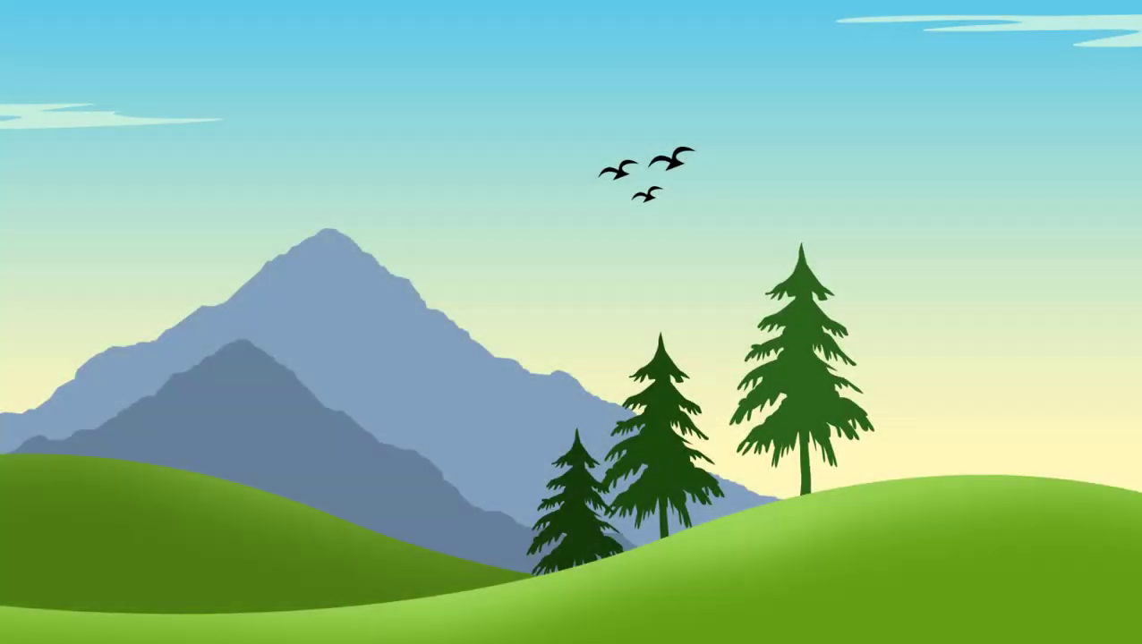